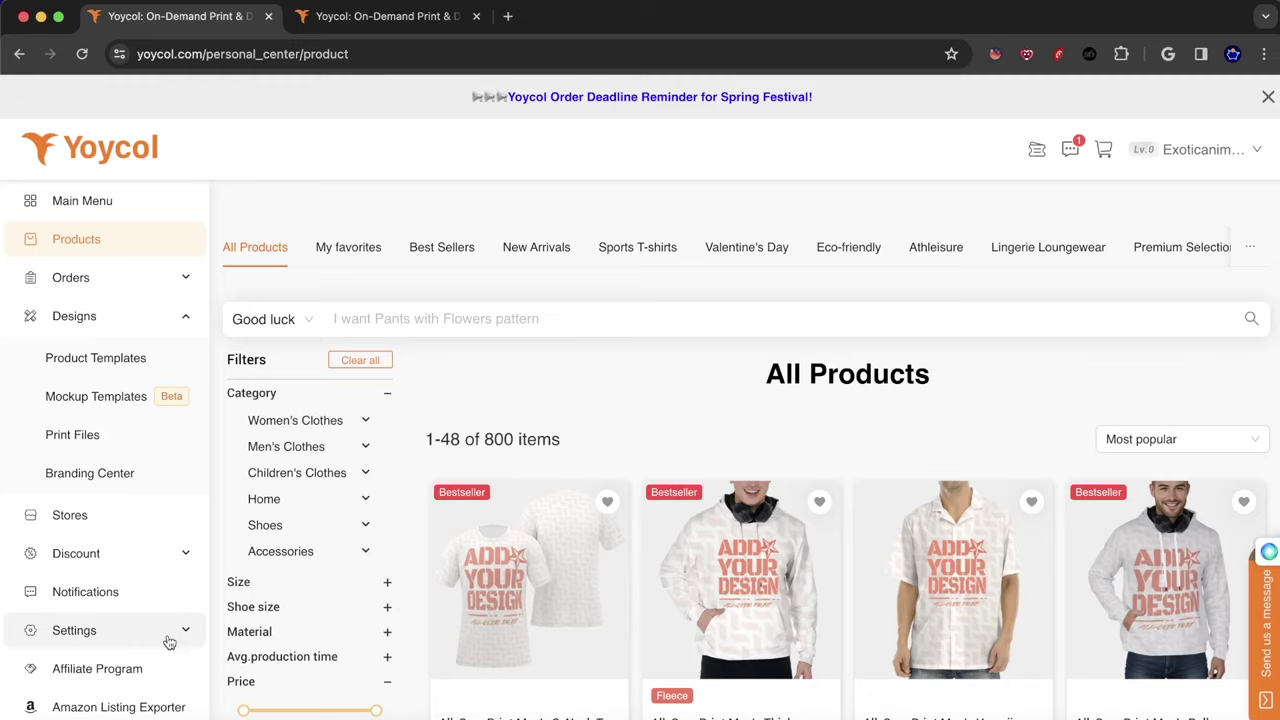
- Review the Affiliate Program page's extra 10% commission note, then go back to the product catalogue
{"action": "left_click", "coordinate": [122, 671]}
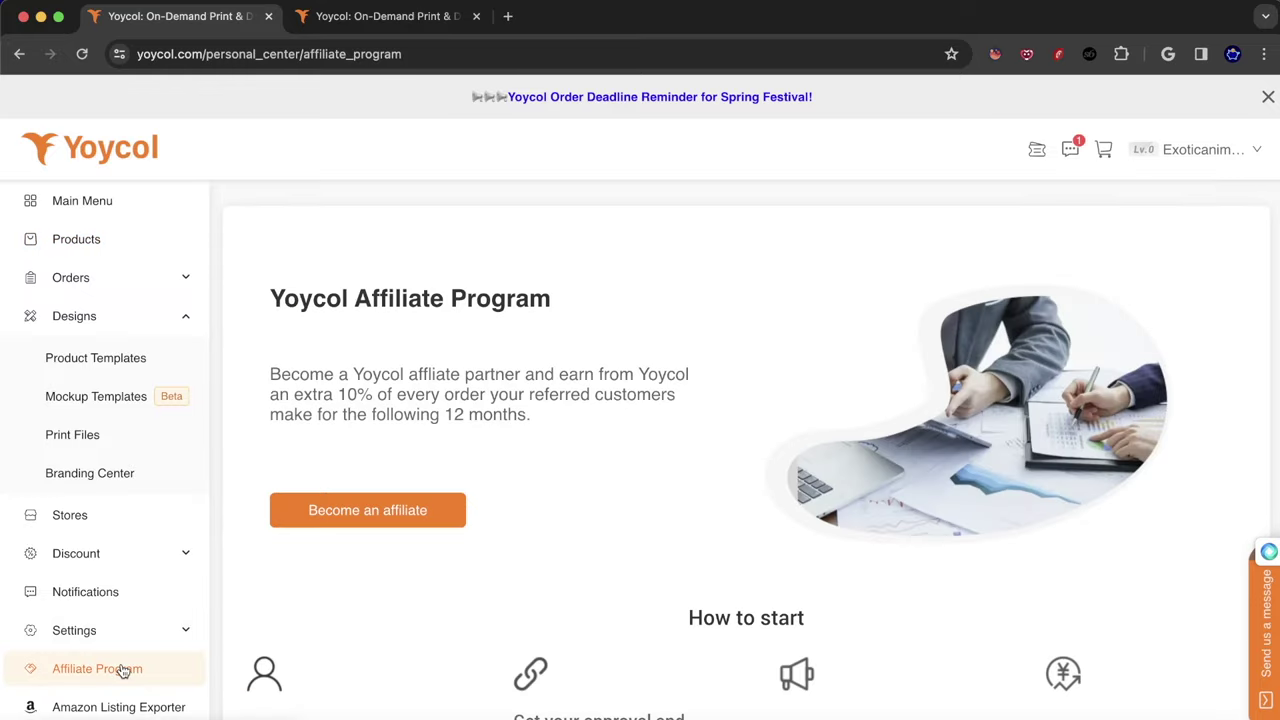
{"action": "scroll", "coordinate": [855, 500], "scroll_direction": "down", "scroll_amount": 10}
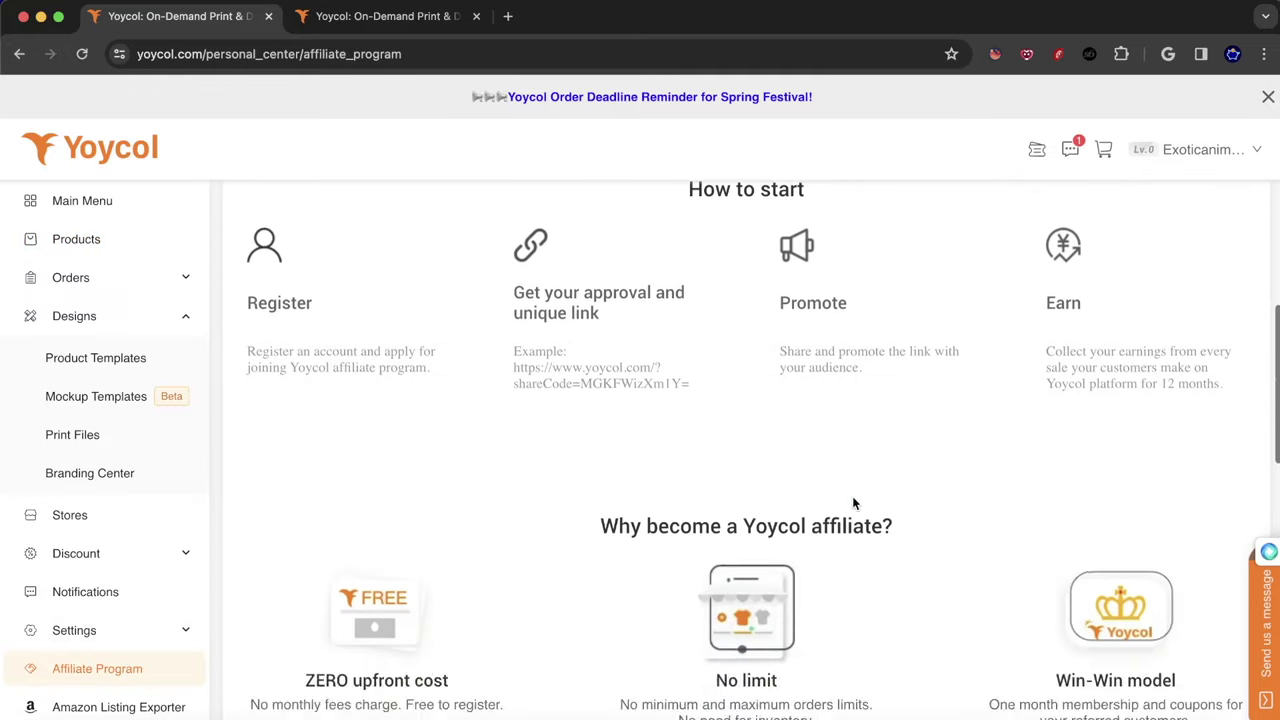
{"action": "scroll", "coordinate": [853, 497], "scroll_direction": "up", "scroll_amount": 10}
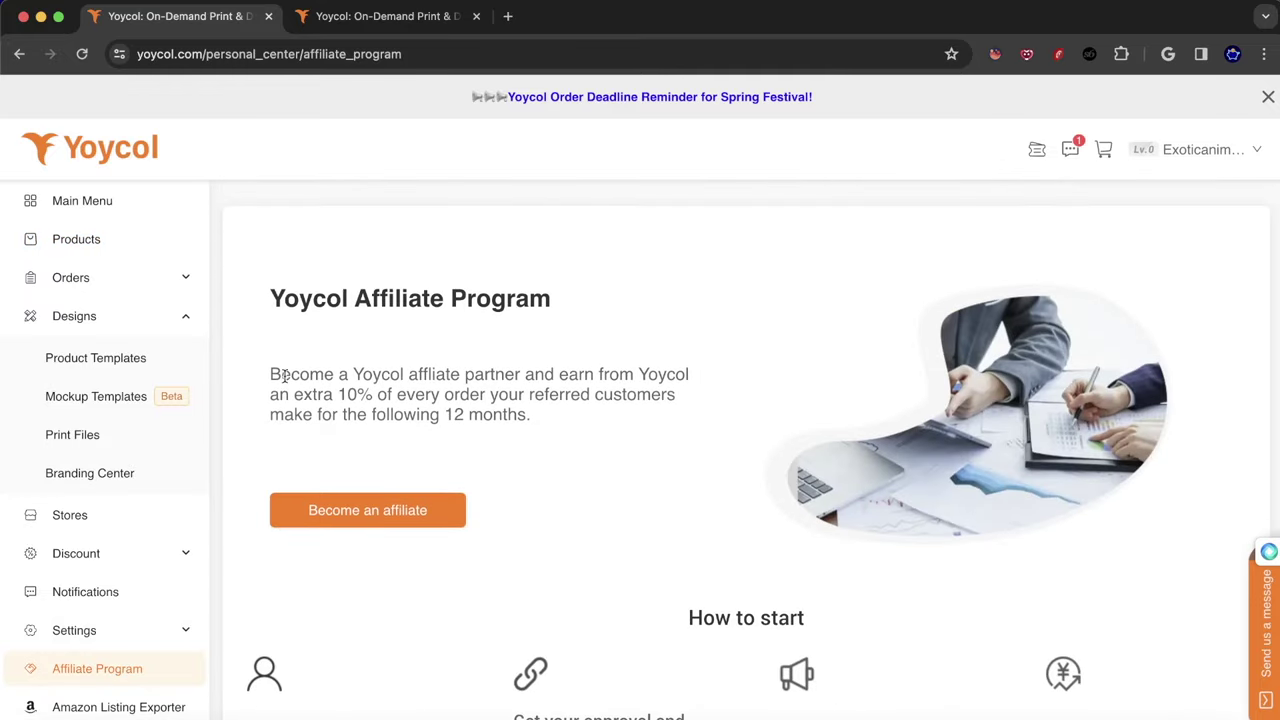
{"action": "left_click_drag", "start_coordinate": [296, 392], "coordinate": [561, 399]}
{"action": "left_click", "coordinate": [529, 400]}
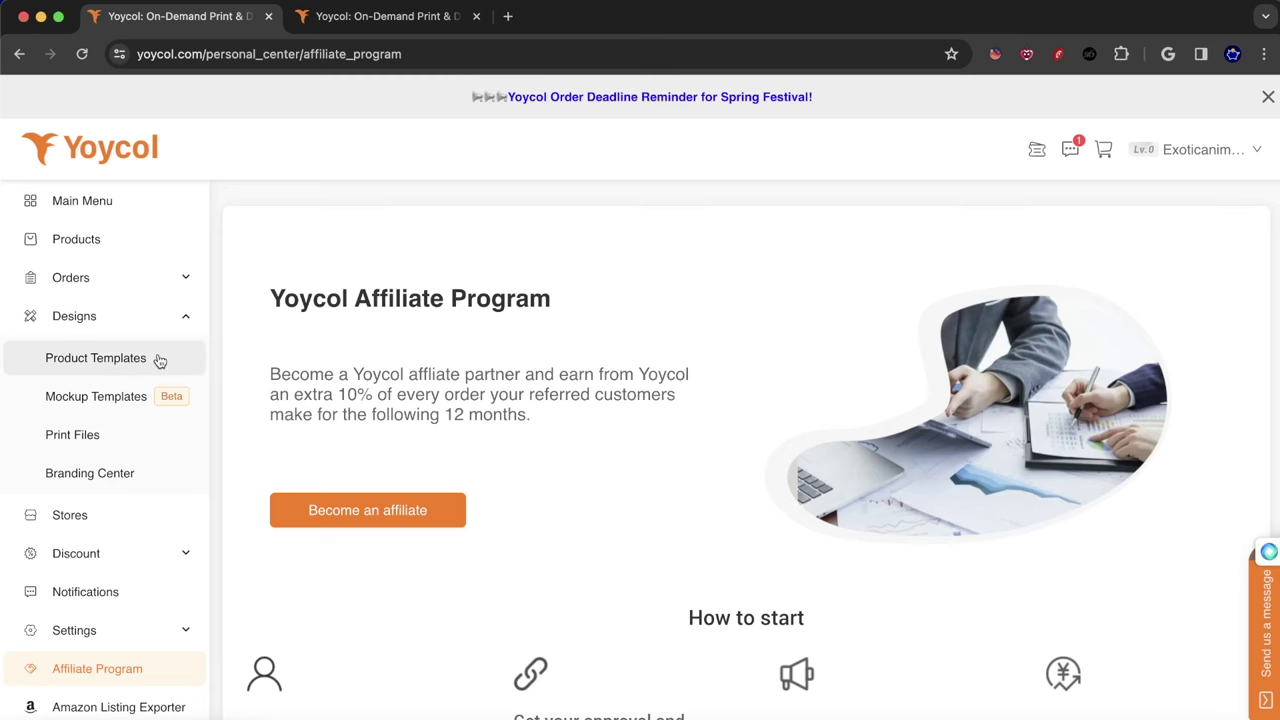
{"action": "left_click", "coordinate": [69, 252]}
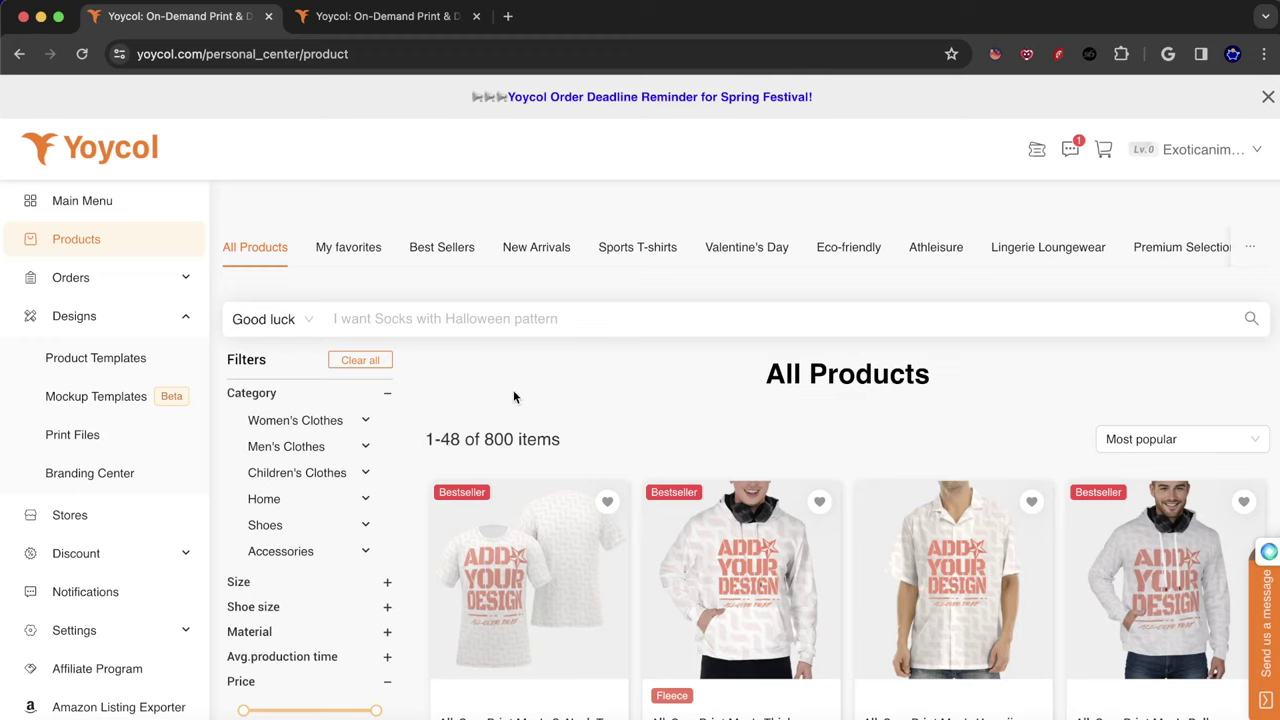
- Scroll the product grid, then switch to the spu_list tab showing the $2–$72 price range
{"action": "scroll", "coordinate": [730, 521], "scroll_direction": "down", "scroll_amount": 5}
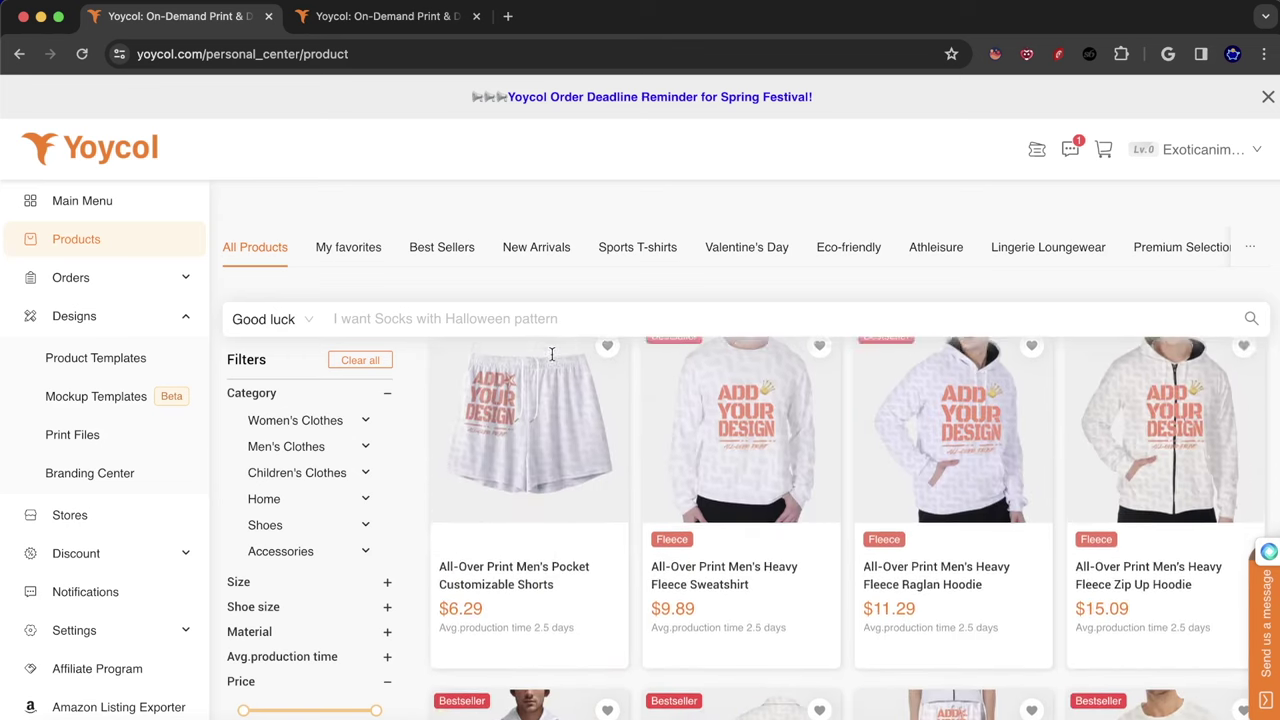
{"action": "scroll", "coordinate": [730, 521], "scroll_direction": "up", "scroll_amount": 5}
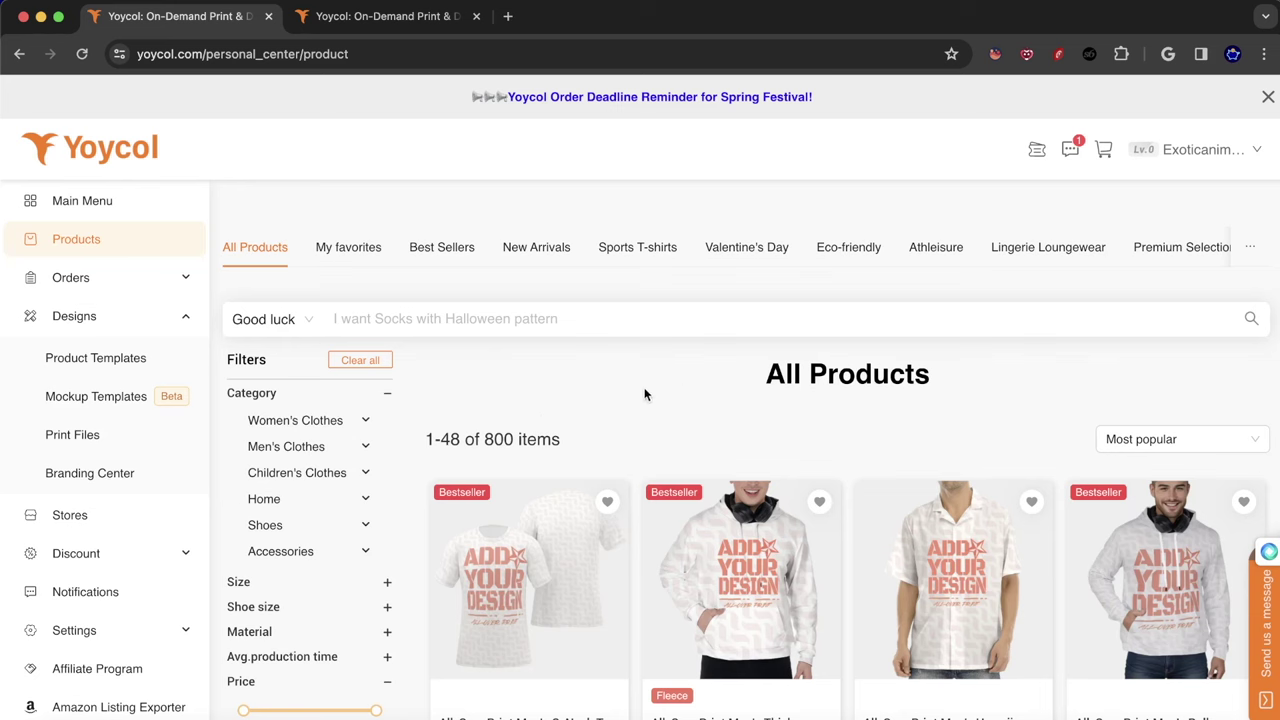
{"action": "scroll", "coordinate": [543, 421], "scroll_direction": "down", "scroll_amount": 2}
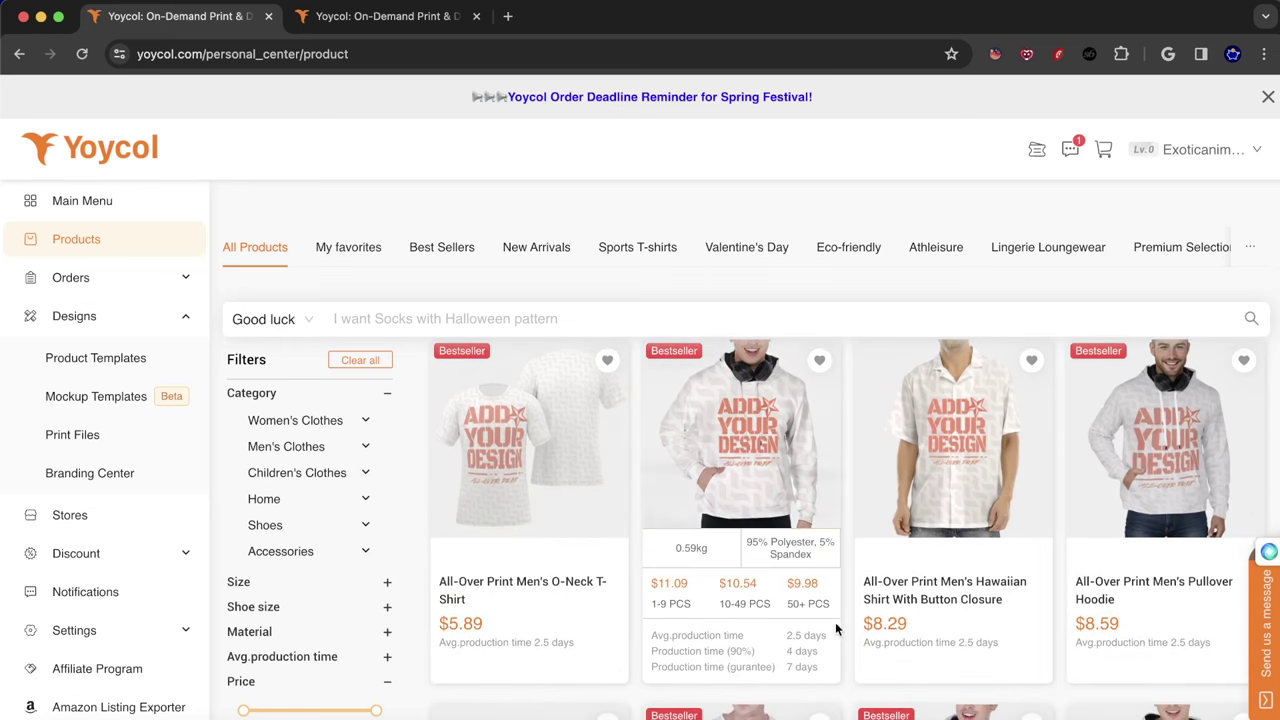
{"action": "scroll", "coordinate": [740, 525], "scroll_direction": "down", "scroll_amount": 5}
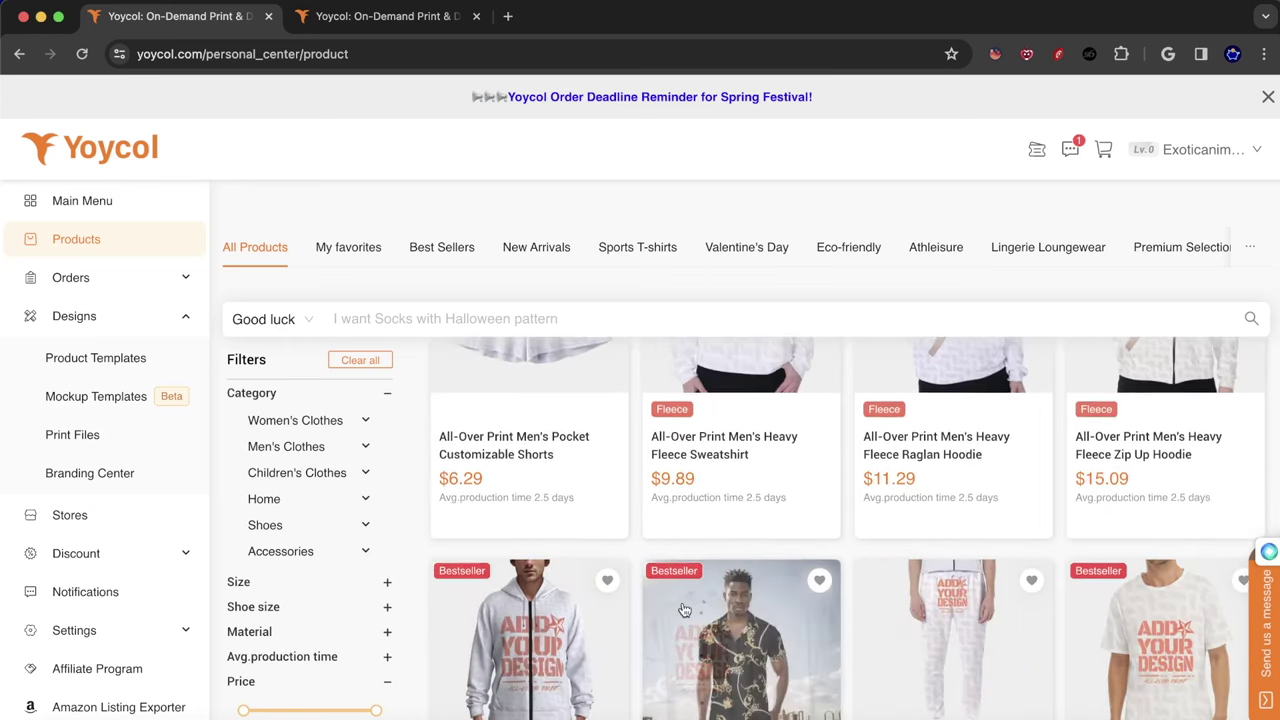
{"action": "scroll", "coordinate": [696, 548], "scroll_direction": "down", "scroll_amount": 5}
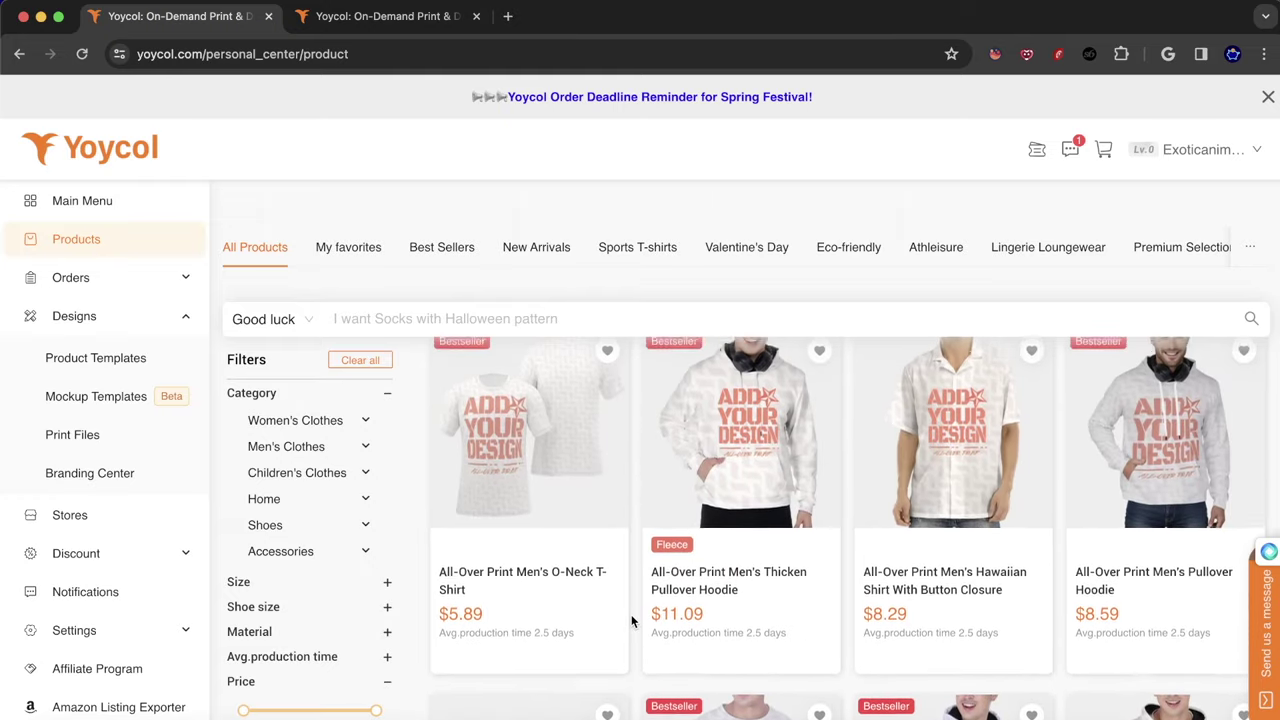
{"action": "scroll", "coordinate": [632, 621], "scroll_direction": "up", "scroll_amount": 2}
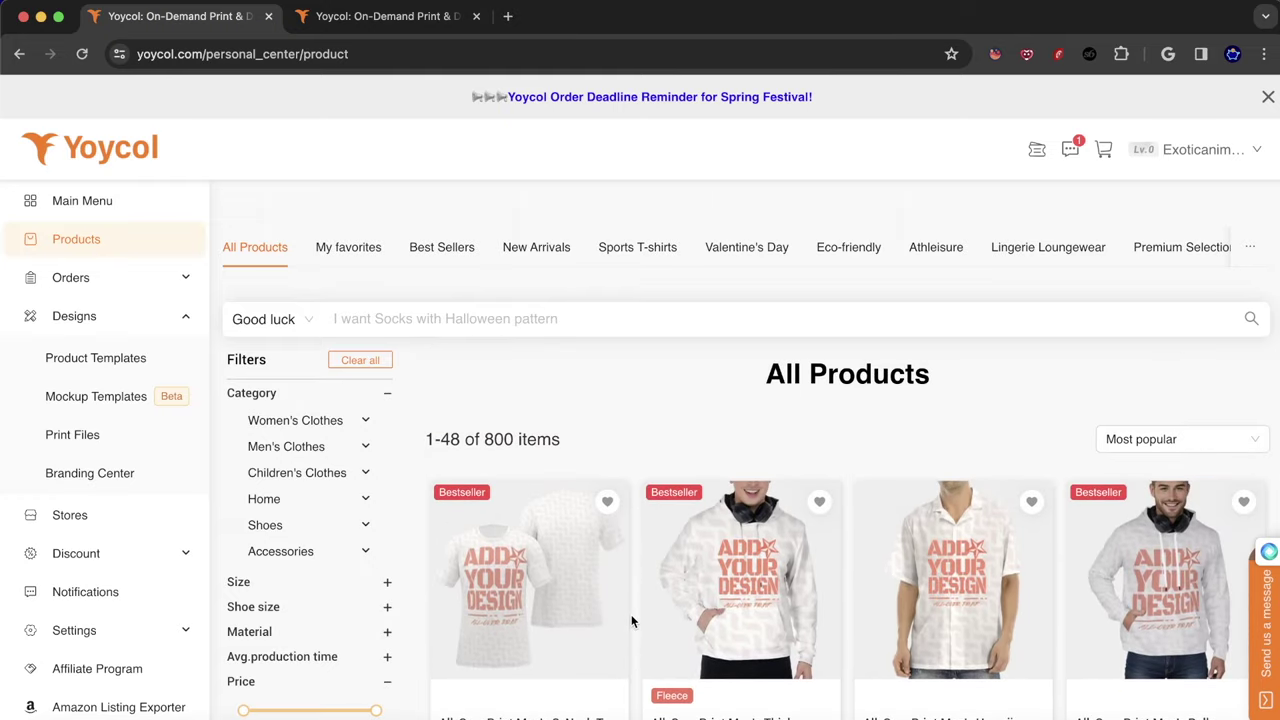
{"action": "scroll", "coordinate": [631, 620], "scroll_direction": "down", "scroll_amount": 2}
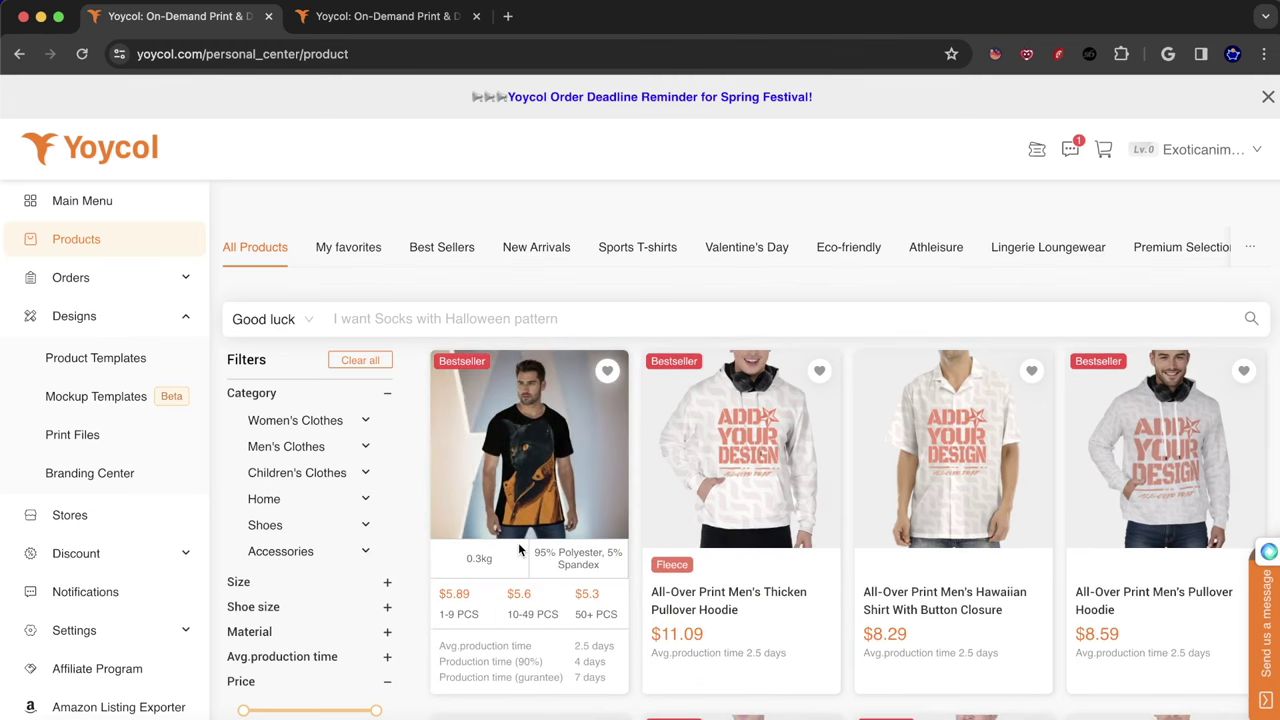
{"action": "left_click", "coordinate": [400, 20]}
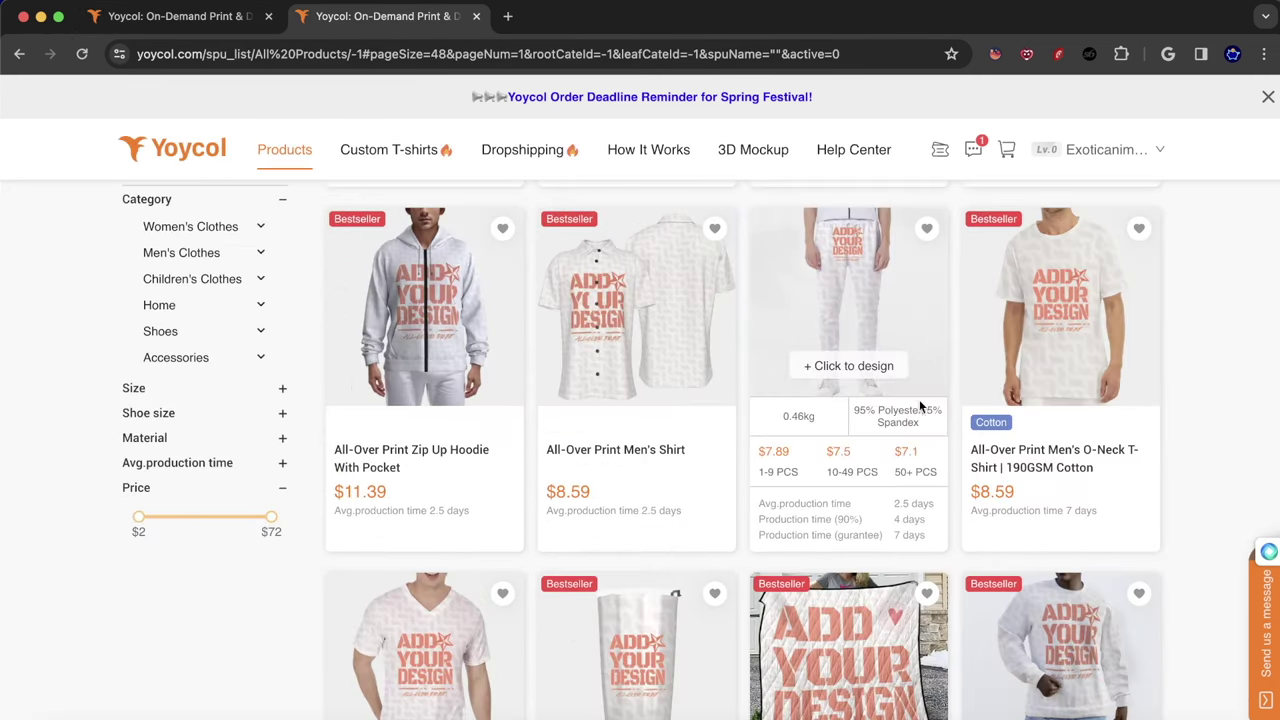
- Check the O-Neck T-Shirt's $6.32 shipping price and its shipping regions
{"action": "scroll", "coordinate": [1113, 410], "scroll_direction": "up", "scroll_amount": 3}
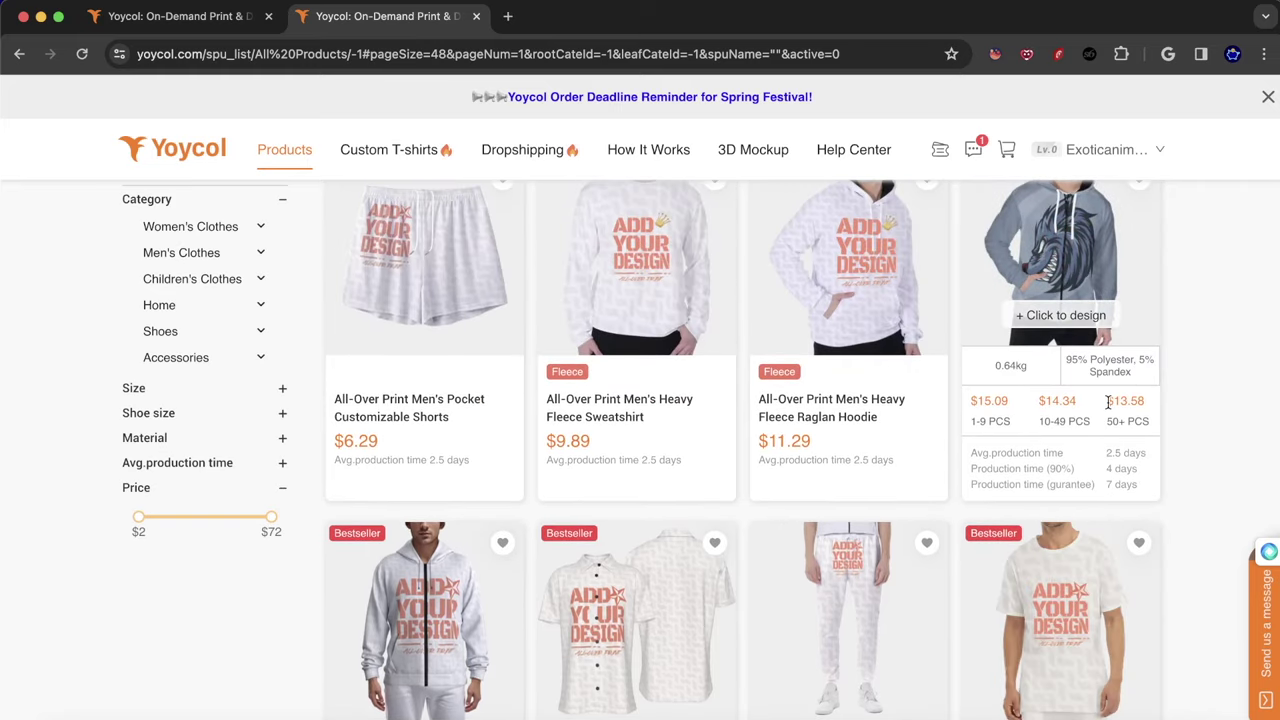
{"action": "scroll", "coordinate": [808, 511], "scroll_direction": "up", "scroll_amount": 2}
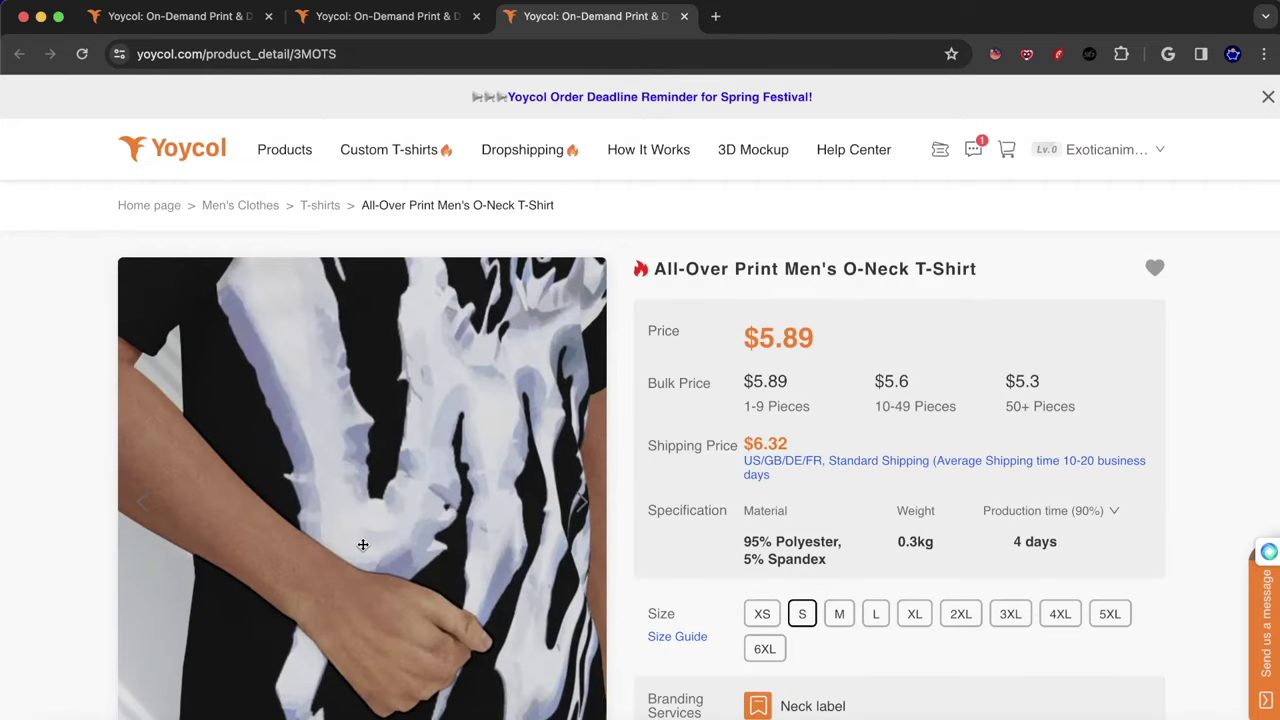
{"action": "left_click_drag", "start_coordinate": [742, 447], "coordinate": [800, 468]}
{"action": "left_click", "coordinate": [816, 444]}
{"action": "left_click", "coordinate": [845, 450]}
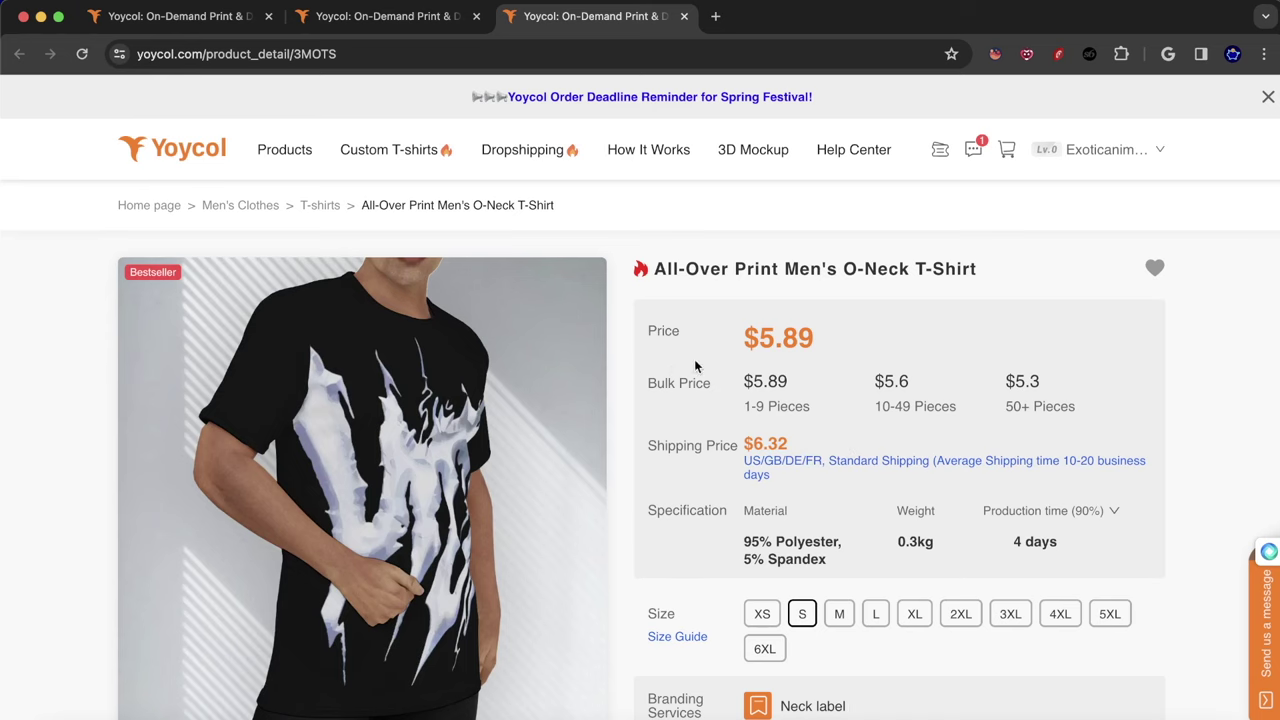
{"action": "scroll", "coordinate": [740, 363], "scroll_direction": "down", "scroll_amount": 3}
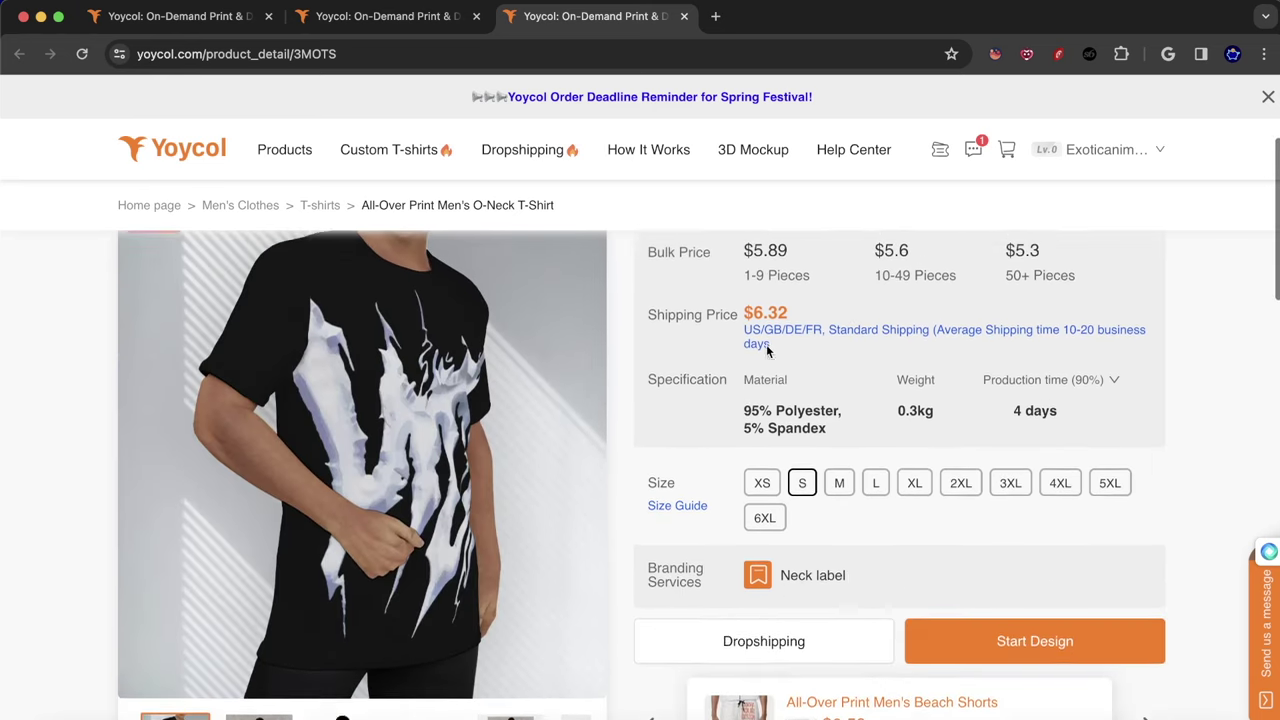
{"action": "scroll", "coordinate": [760, 347], "scroll_direction": "up", "scroll_amount": 3}
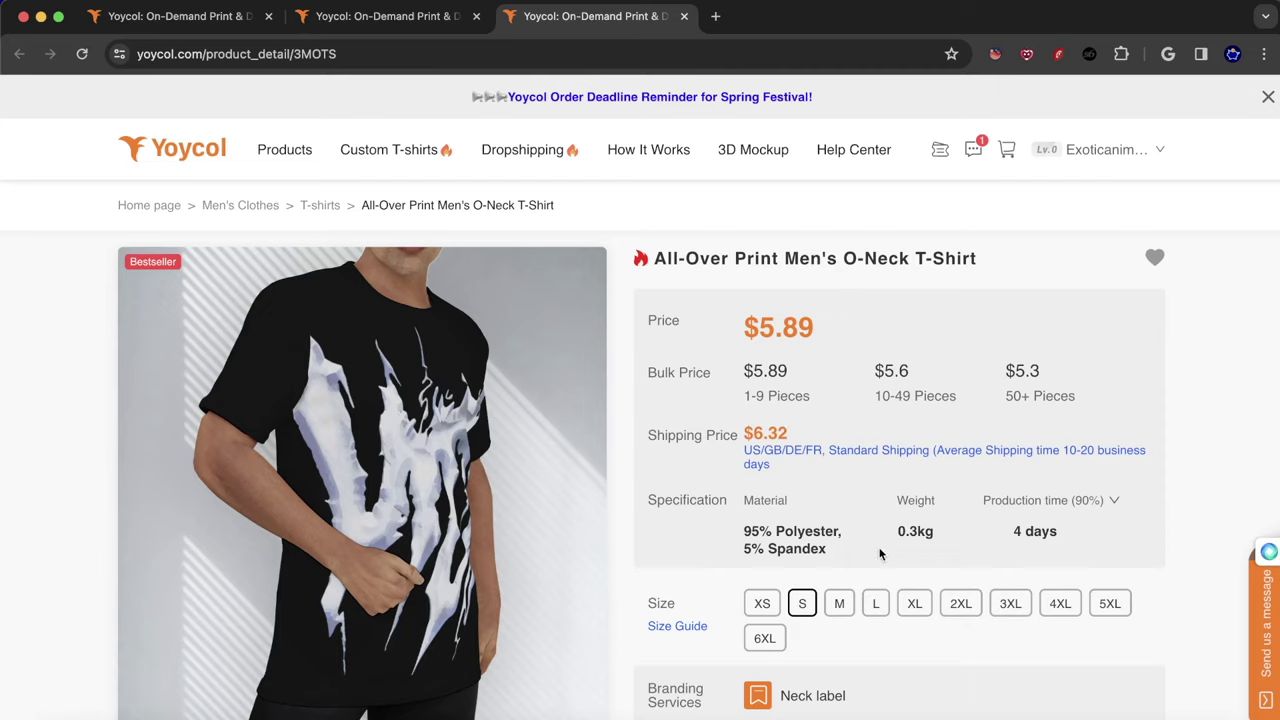
- Cycle through sizes XS to 6XL, ending on 3XL, then return to All Products
{"action": "left_click", "coordinate": [776, 643]}
{"action": "left_click", "coordinate": [925, 612]}
{"action": "left_click", "coordinate": [1010, 608]}
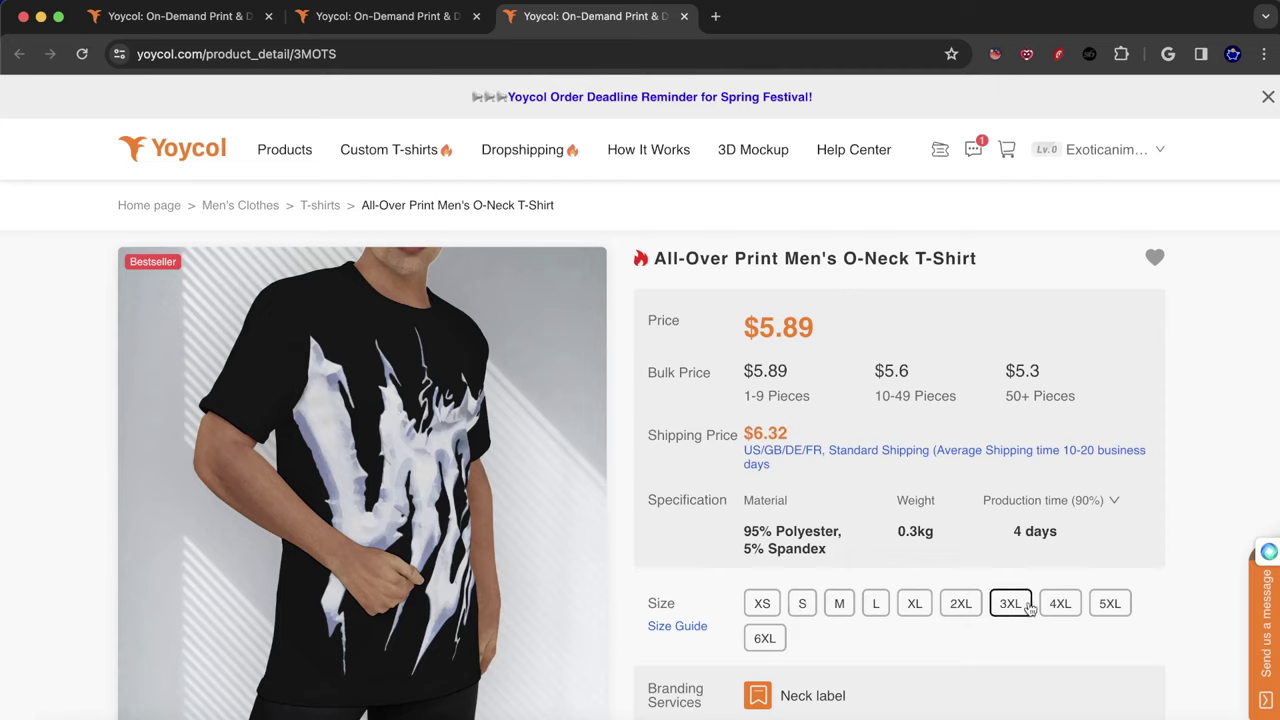
{"action": "left_click", "coordinate": [1060, 608]}
{"action": "left_click", "coordinate": [1108, 608]}
{"action": "left_click", "coordinate": [759, 612]}
{"action": "left_click", "coordinate": [762, 638]}
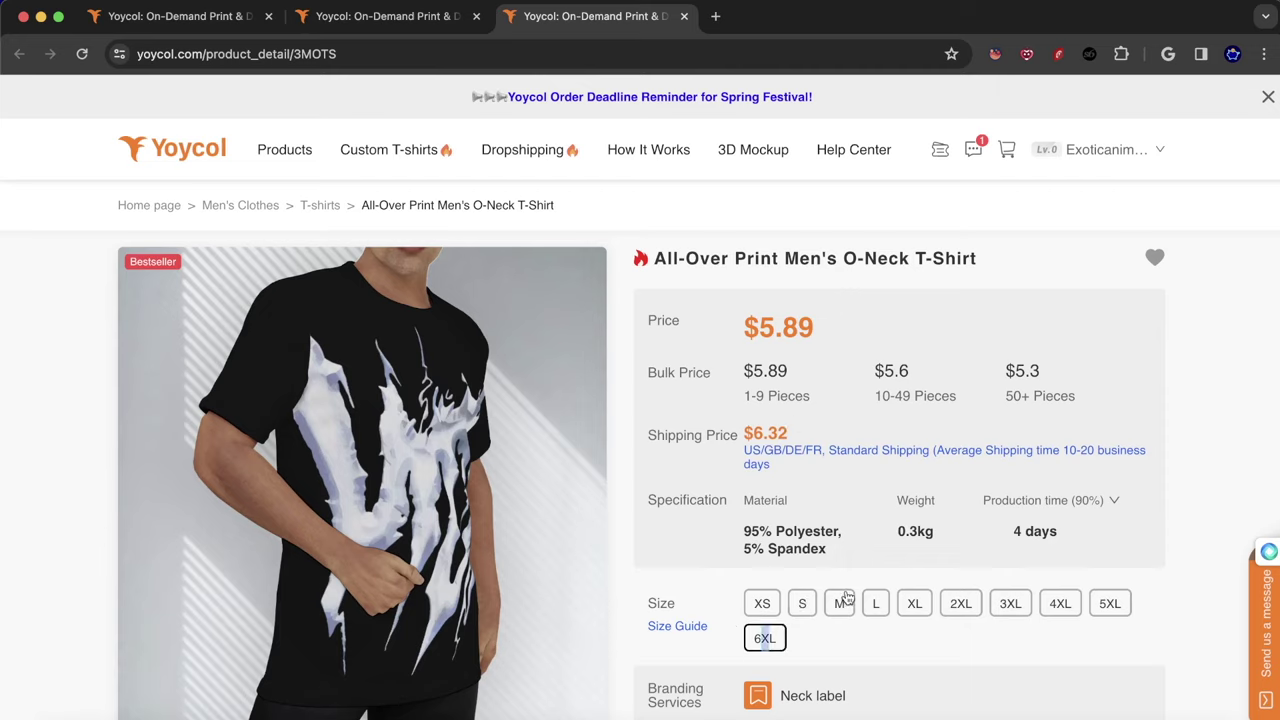
{"action": "left_click", "coordinate": [839, 603]}
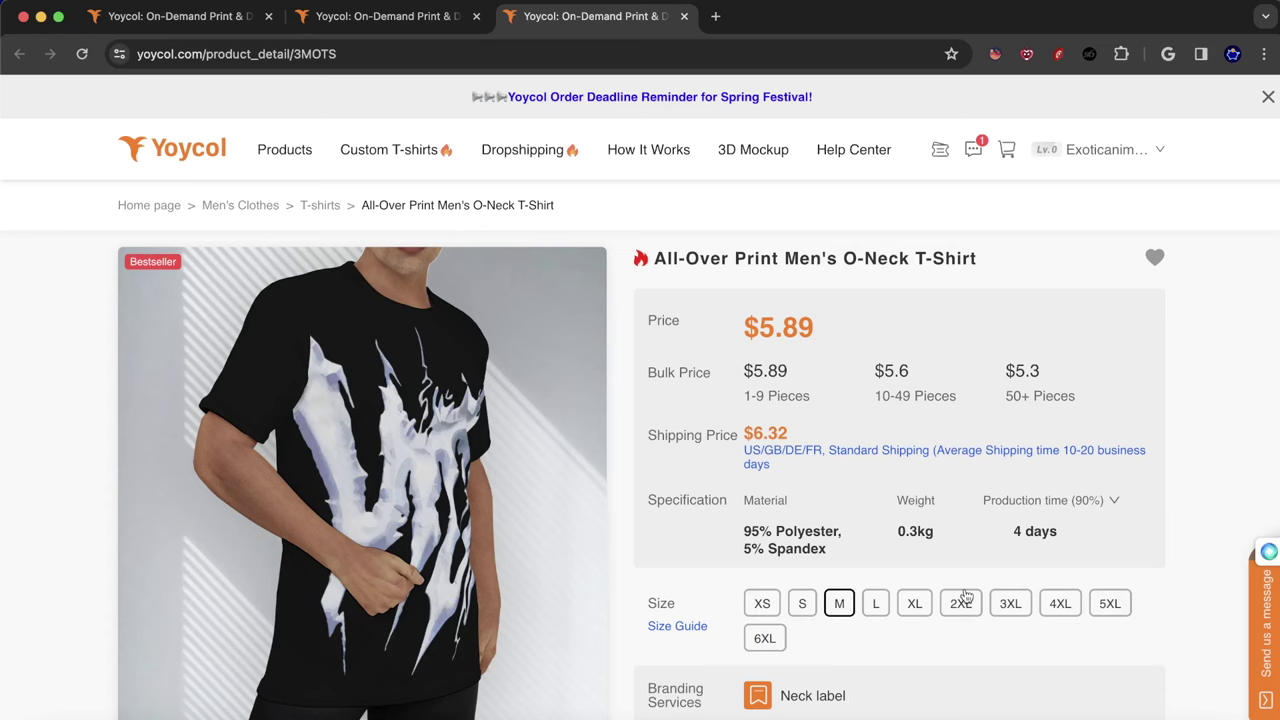
{"action": "left_click", "coordinate": [1010, 603]}
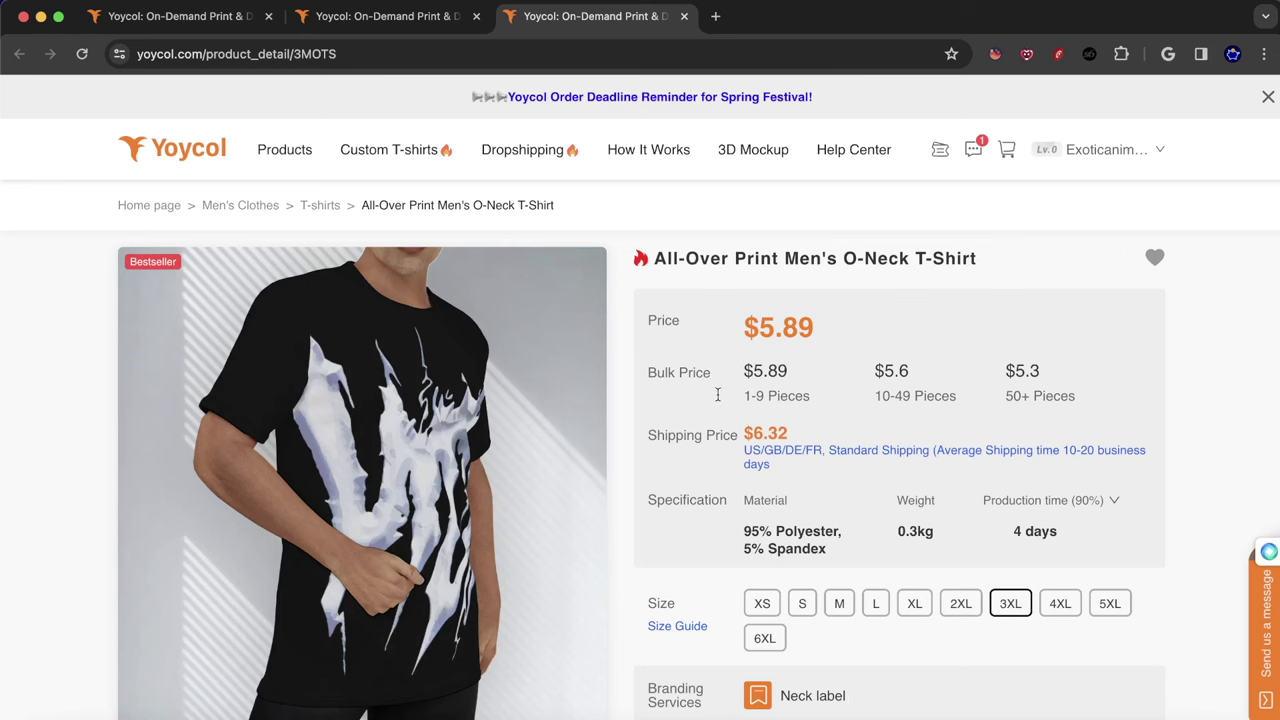
{"action": "scroll", "coordinate": [420, 401], "scroll_direction": "down", "scroll_amount": 1}
{"action": "scroll", "coordinate": [420, 401], "scroll_direction": "up", "scroll_amount": 2}
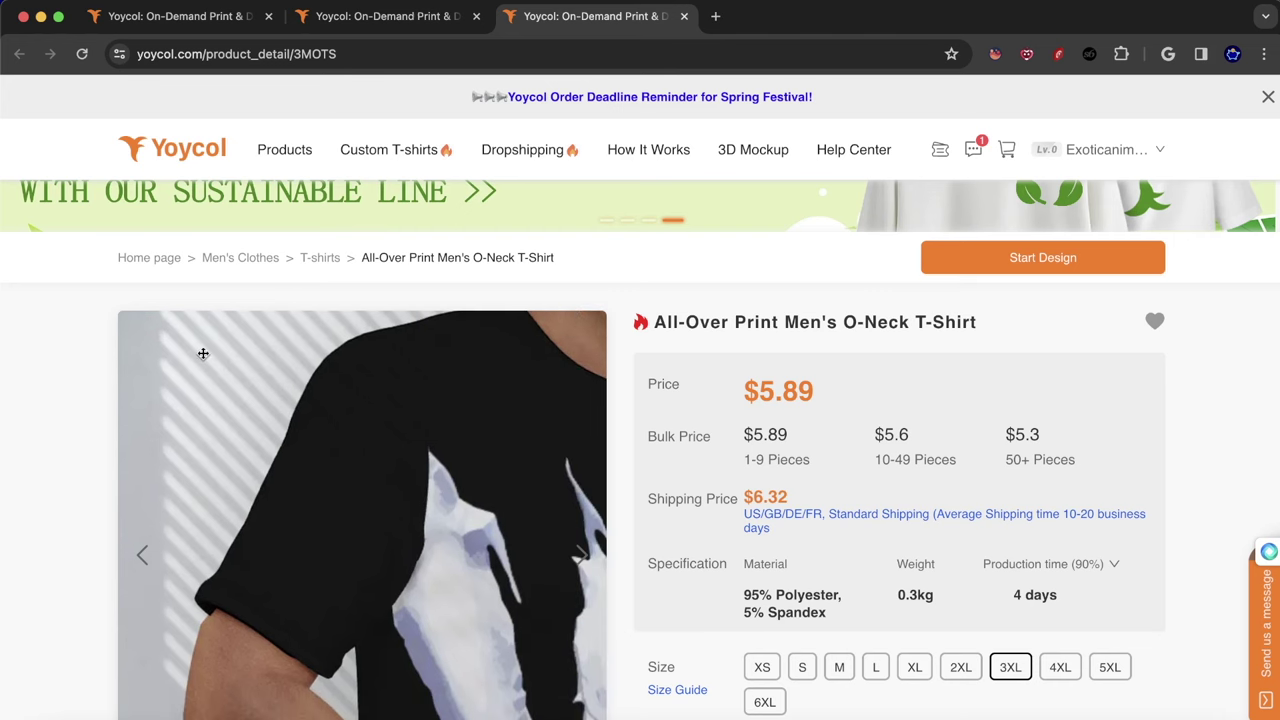
{"action": "left_click", "coordinate": [380, 18]}
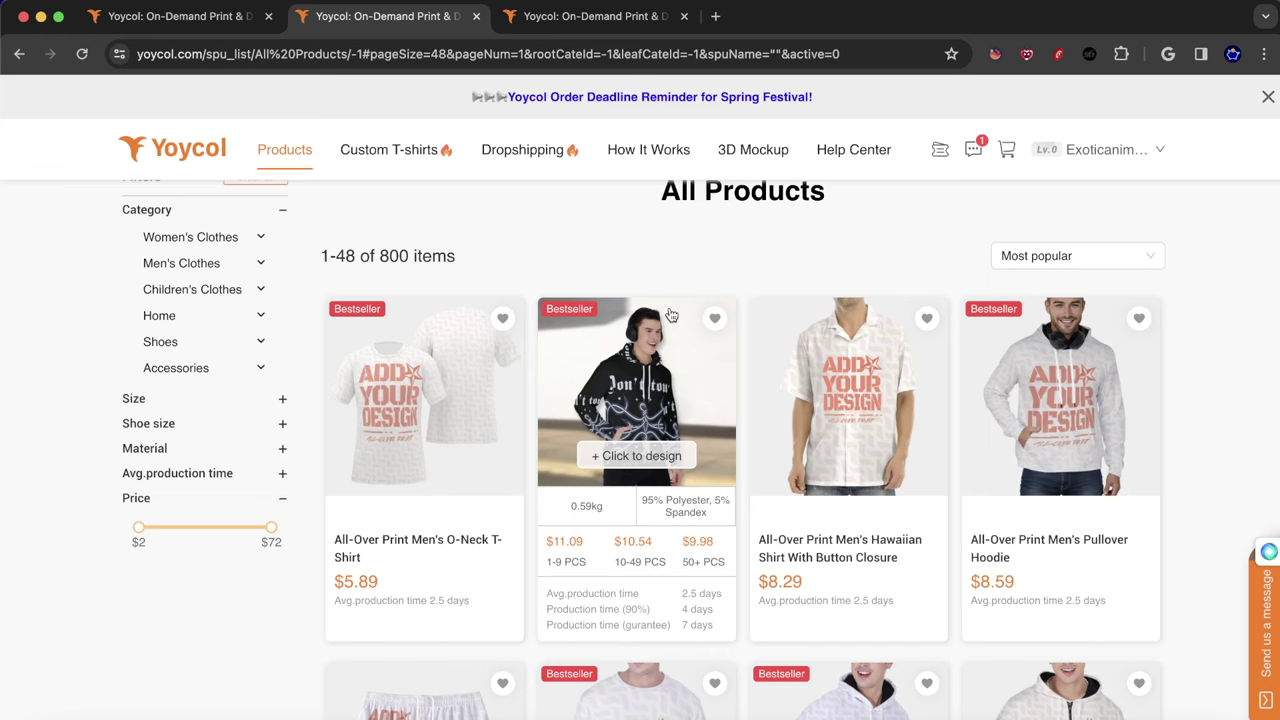
- Scroll near the top of All Products and highlight the 800-item total count
{"action": "scroll", "coordinate": [987, 349], "scroll_direction": "down", "scroll_amount": 7}
{"action": "scroll", "coordinate": [1220, 290], "scroll_direction": "up", "scroll_amount": 6}
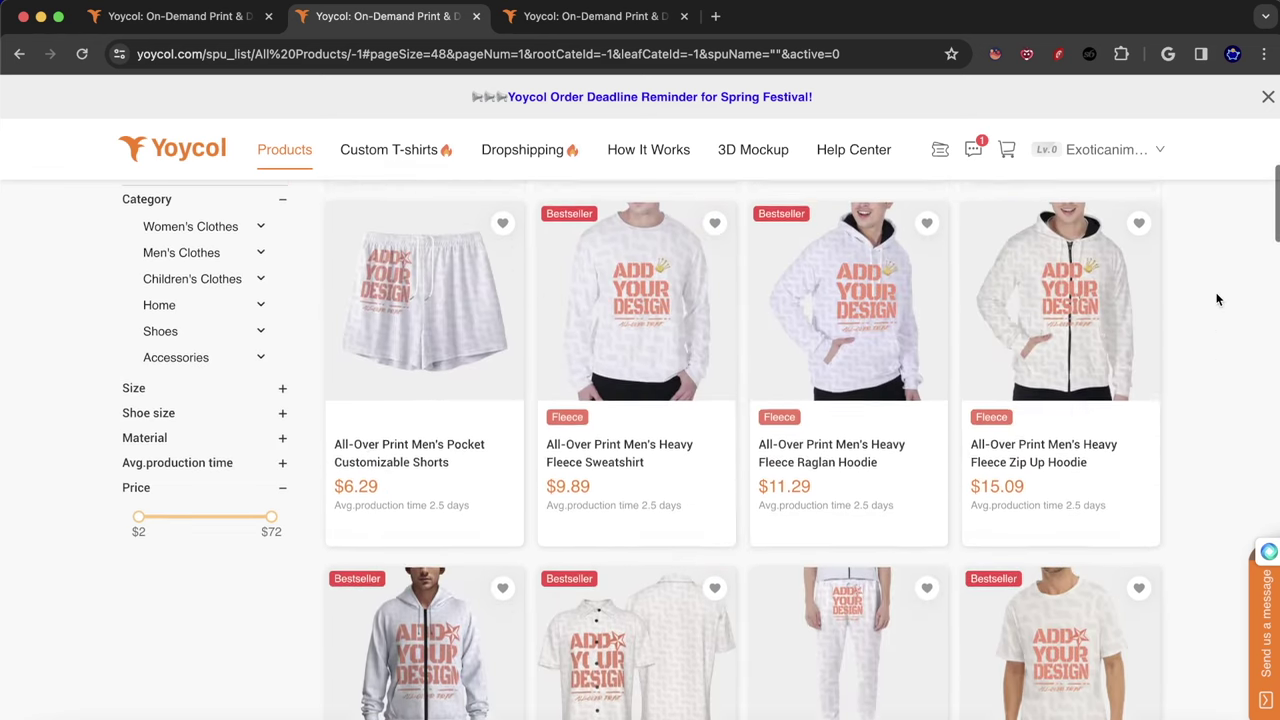
{"action": "scroll", "coordinate": [1217, 299], "scroll_direction": "up", "scroll_amount": 1}
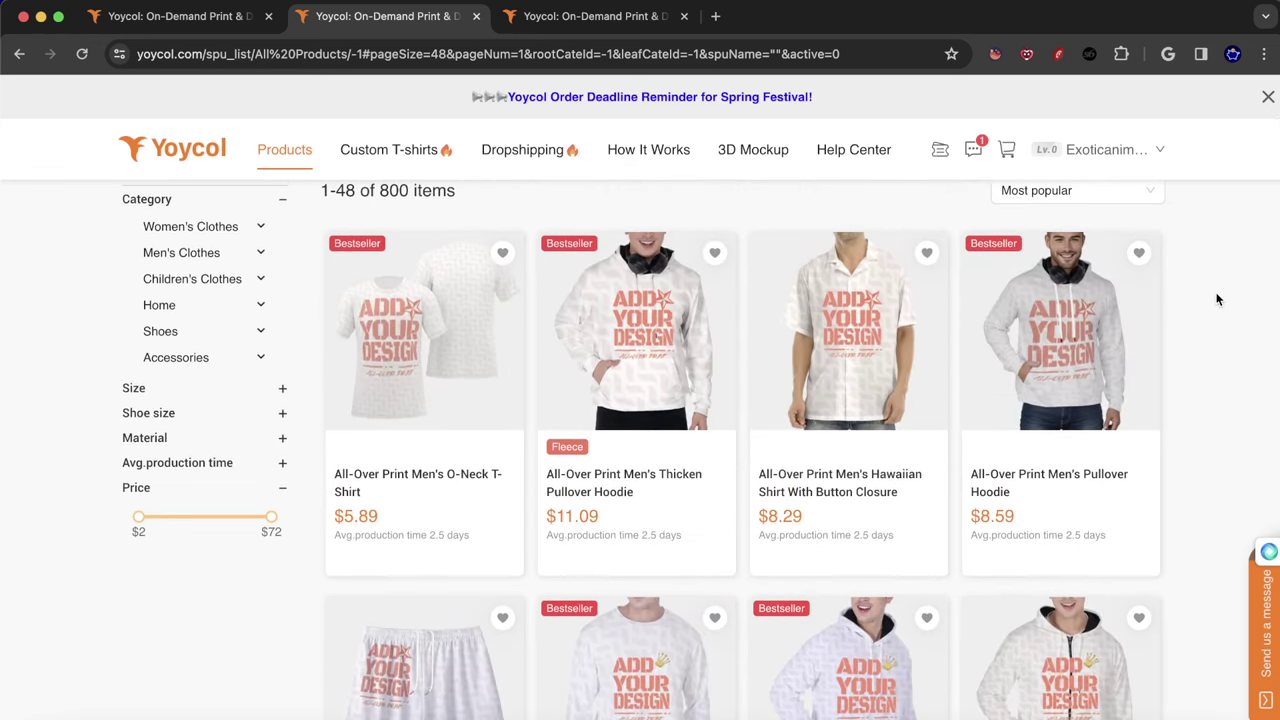
{"action": "scroll", "coordinate": [1217, 299], "scroll_direction": "up", "scroll_amount": 2}
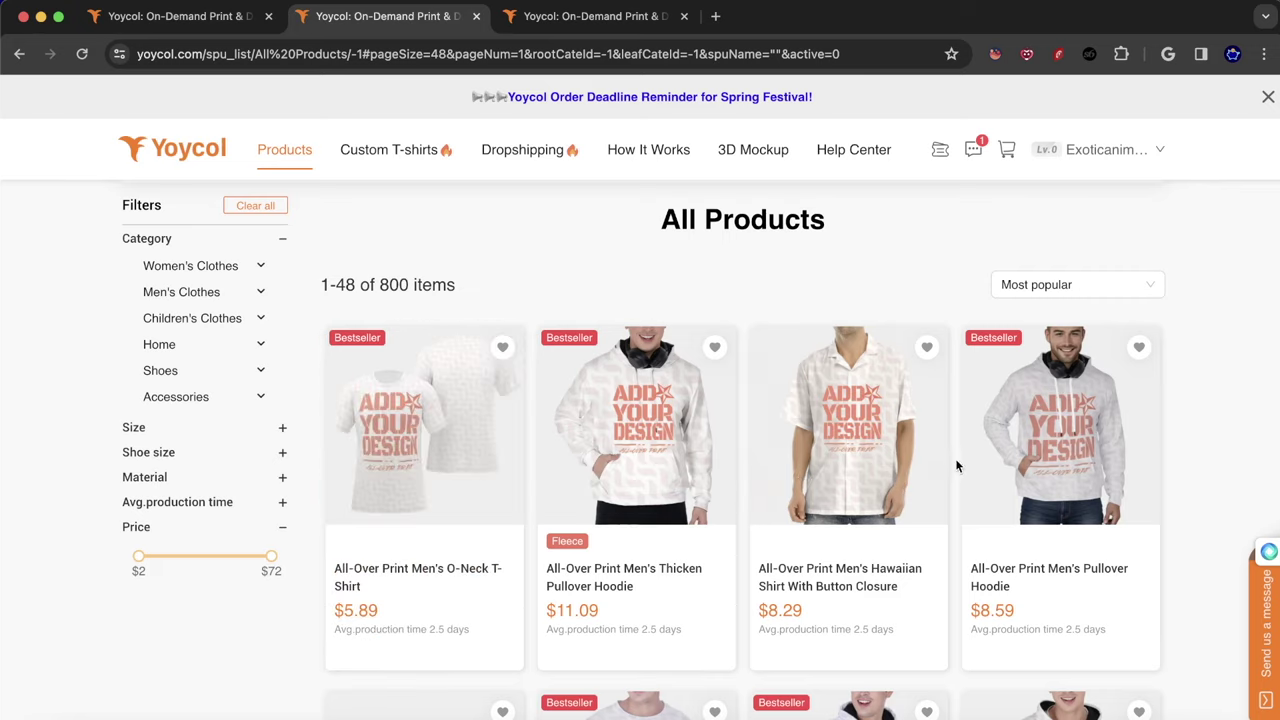
{"action": "scroll", "coordinate": [955, 458], "scroll_direction": "down", "scroll_amount": 7}
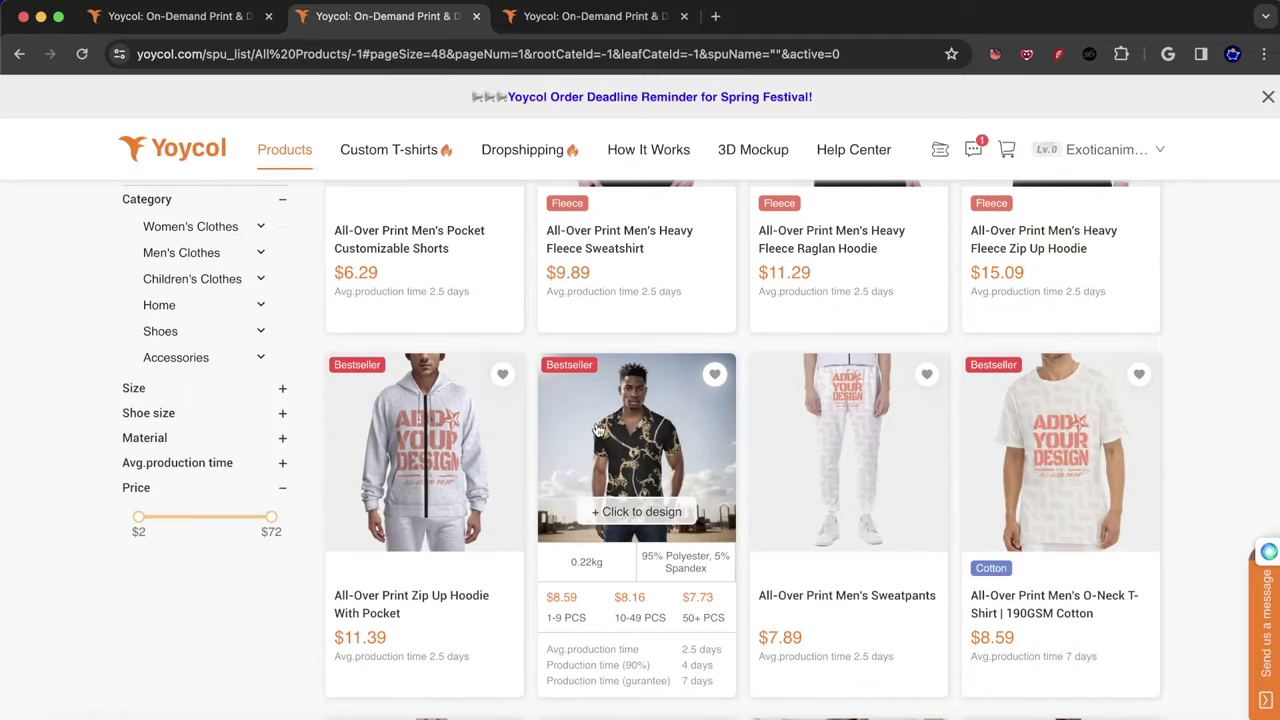
{"action": "scroll", "coordinate": [790, 383], "scroll_direction": "down", "scroll_amount": 2}
{"action": "scroll", "coordinate": [785, 378], "scroll_direction": "down", "scroll_amount": 3}
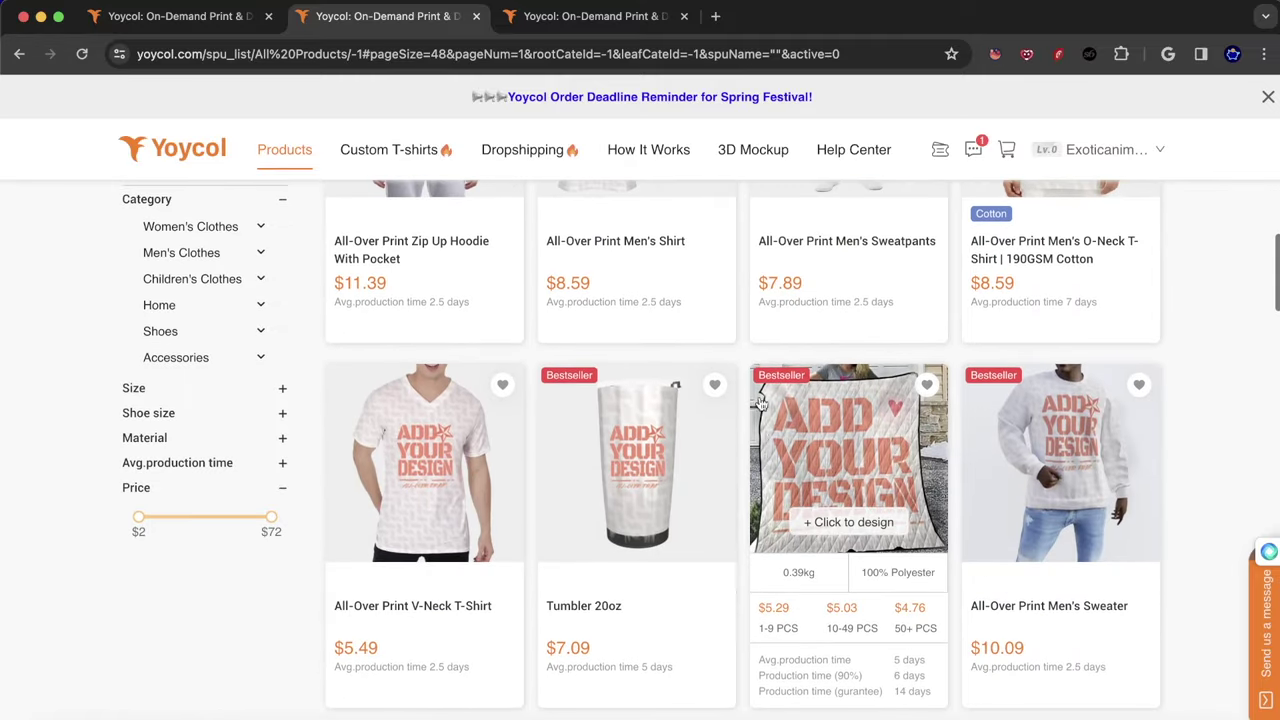
{"action": "scroll", "coordinate": [600, 460], "scroll_direction": "up", "scroll_amount": 10}
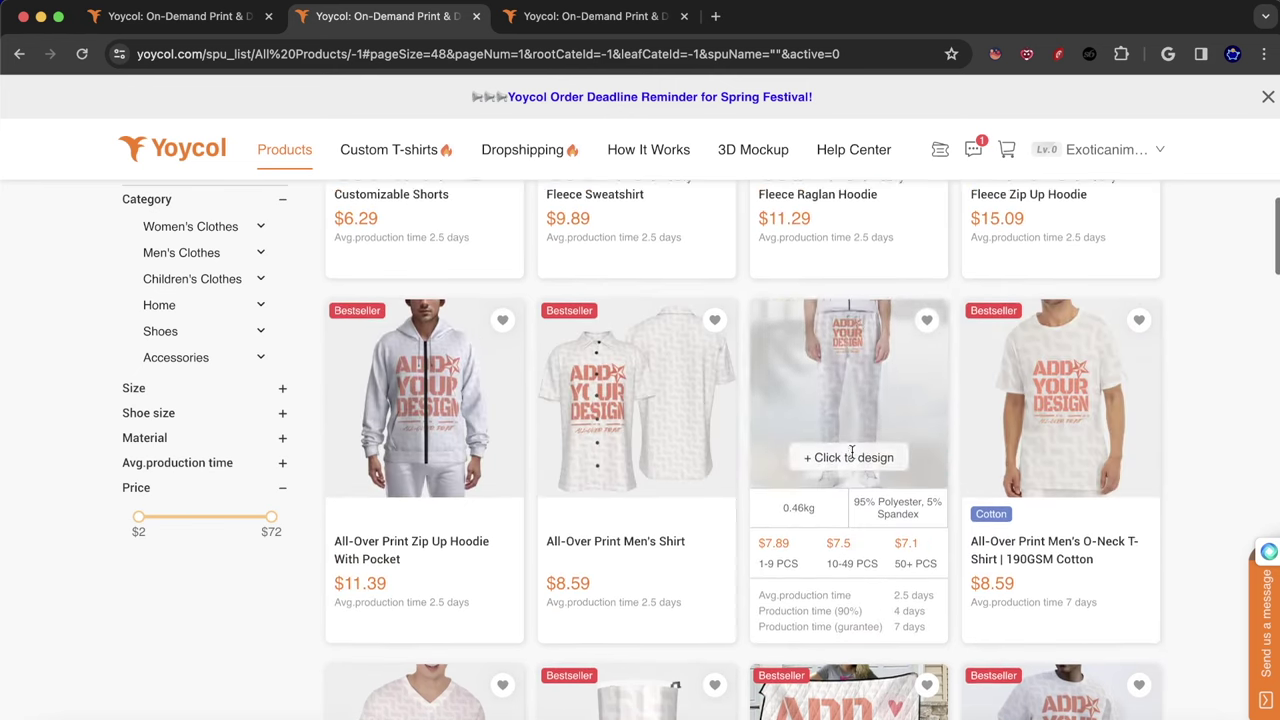
{"action": "scroll", "coordinate": [512, 430], "scroll_direction": "up", "scroll_amount": 2}
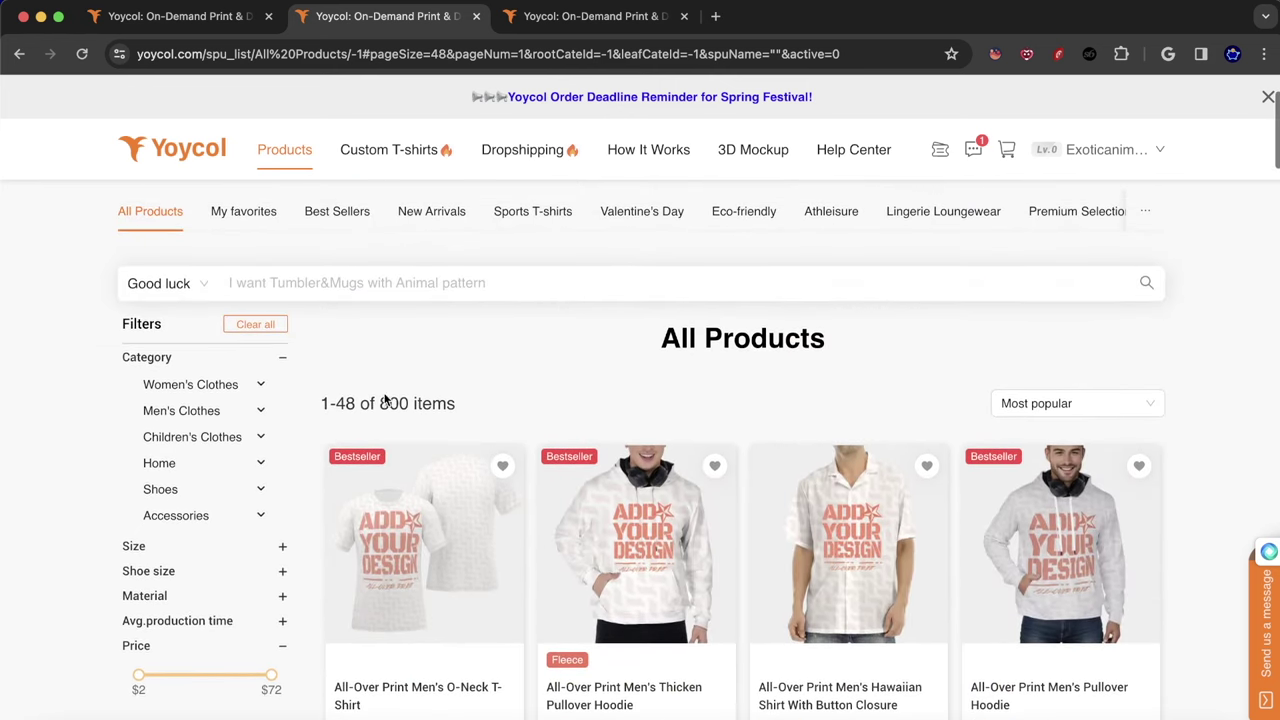
{"action": "left_click_drag", "start_coordinate": [356, 403], "coordinate": [410, 403]}
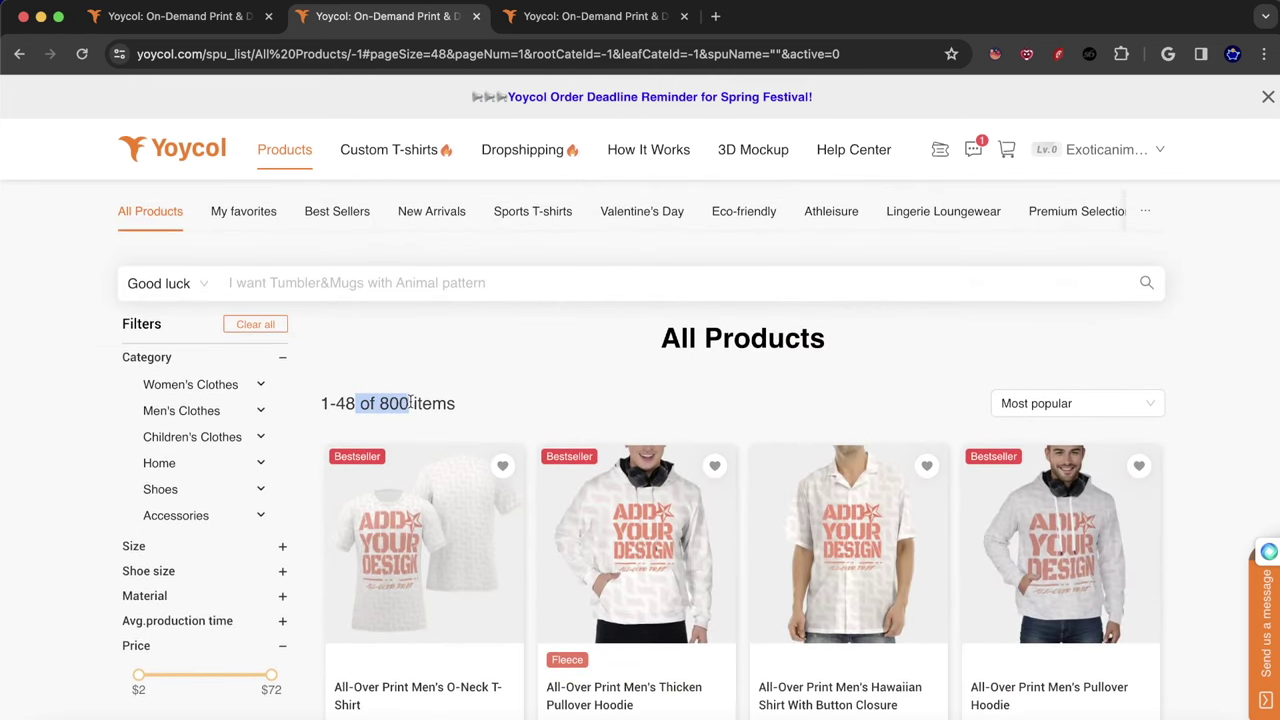
{"action": "scroll", "coordinate": [576, 403], "scroll_direction": "down", "scroll_amount": 1}
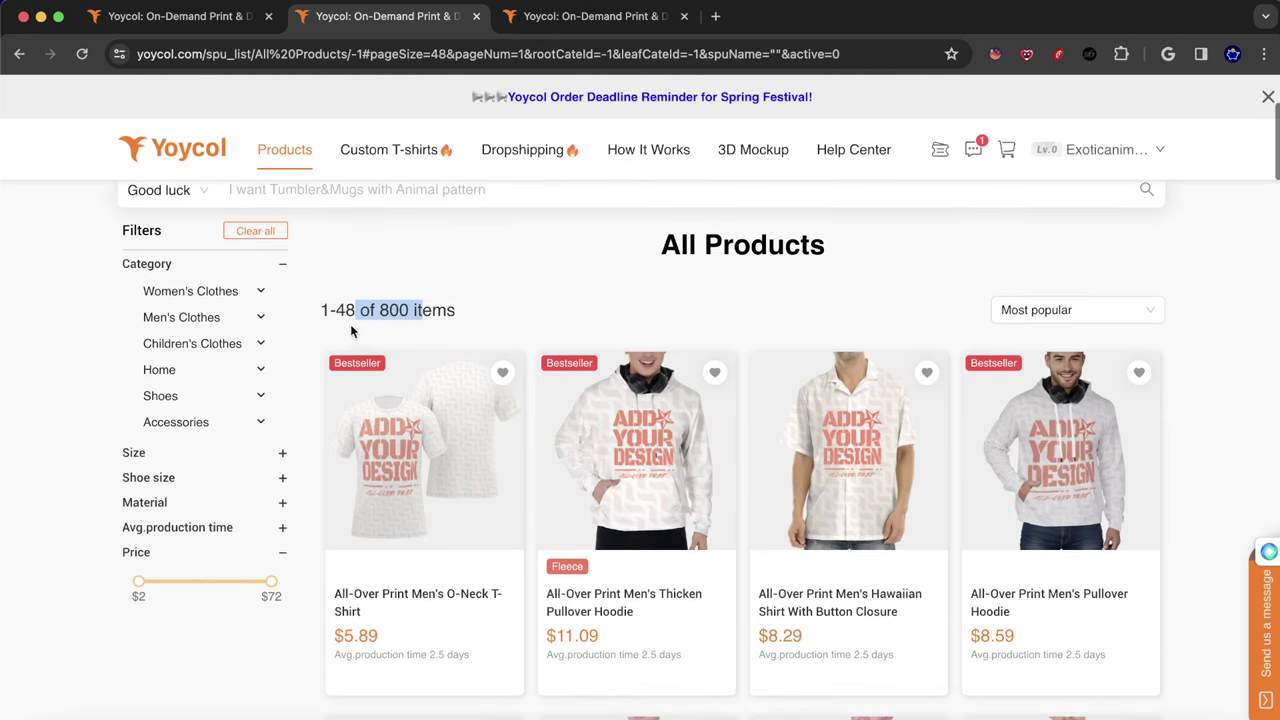
{"action": "left_click", "coordinate": [324, 311]}
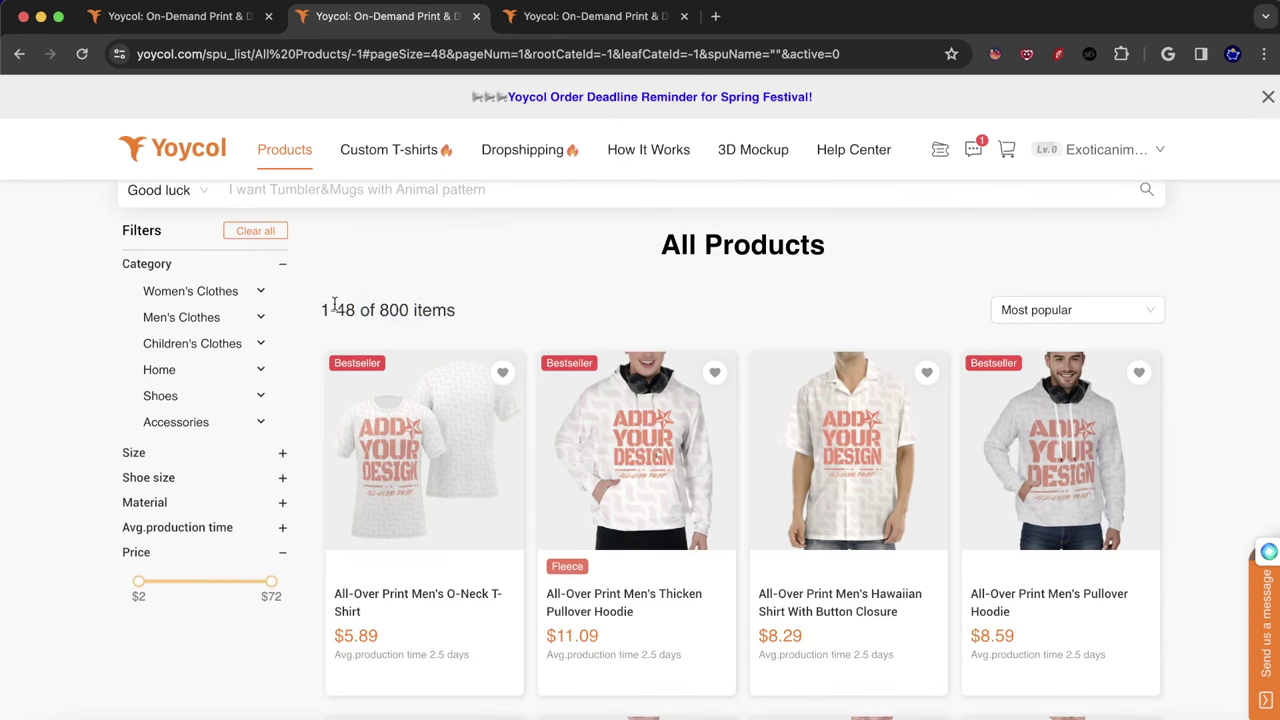
- Scroll down the first page, hovering product cards to see their price tiers
{"action": "scroll", "coordinate": [352, 308], "scroll_direction": "down", "scroll_amount": 4}
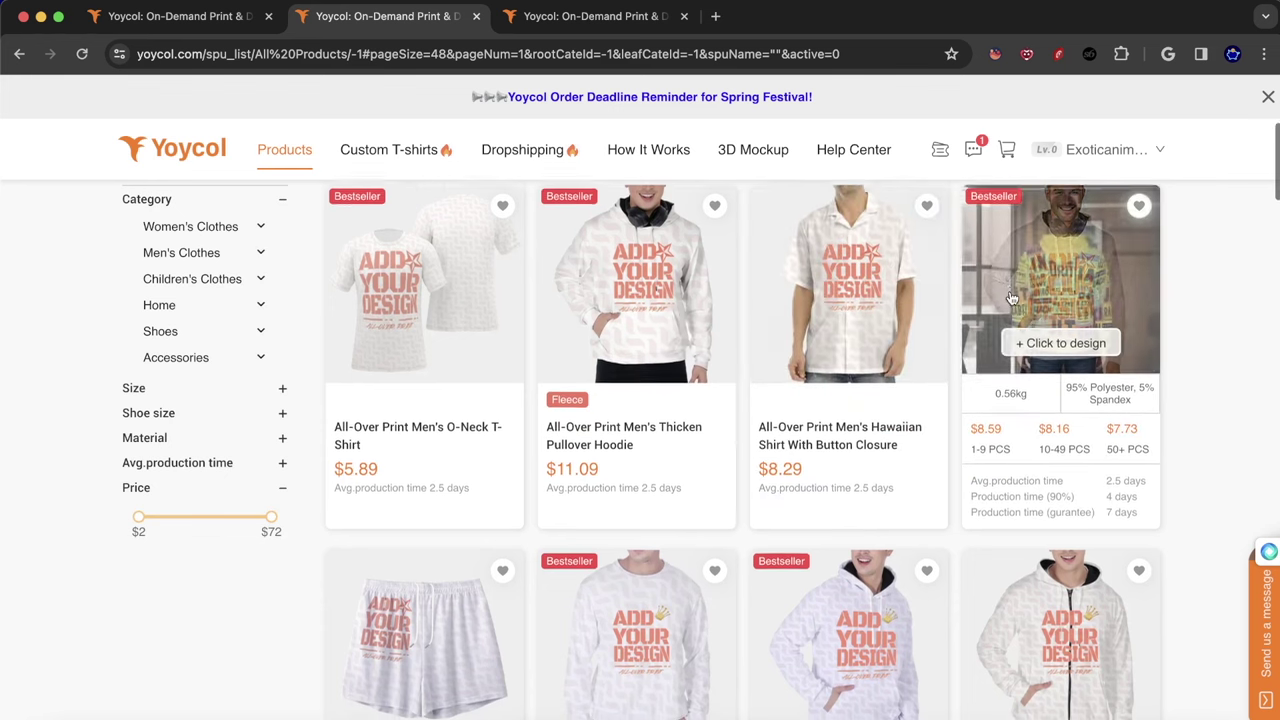
{"action": "scroll", "coordinate": [930, 305], "scroll_direction": "down", "scroll_amount": 1}
{"action": "scroll", "coordinate": [866, 297], "scroll_direction": "up", "scroll_amount": 1}
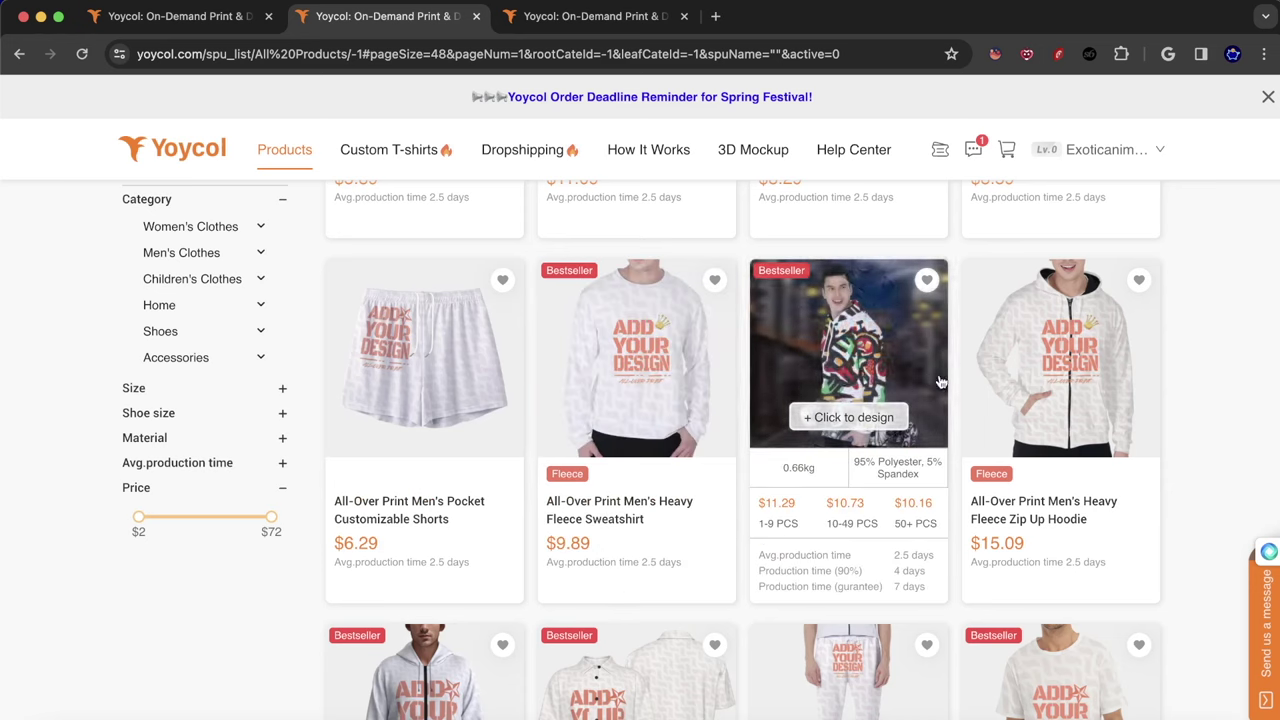
{"action": "scroll", "coordinate": [940, 382], "scroll_direction": "down", "scroll_amount": 4}
{"action": "scroll", "coordinate": [983, 400], "scroll_direction": "down", "scroll_amount": 2}
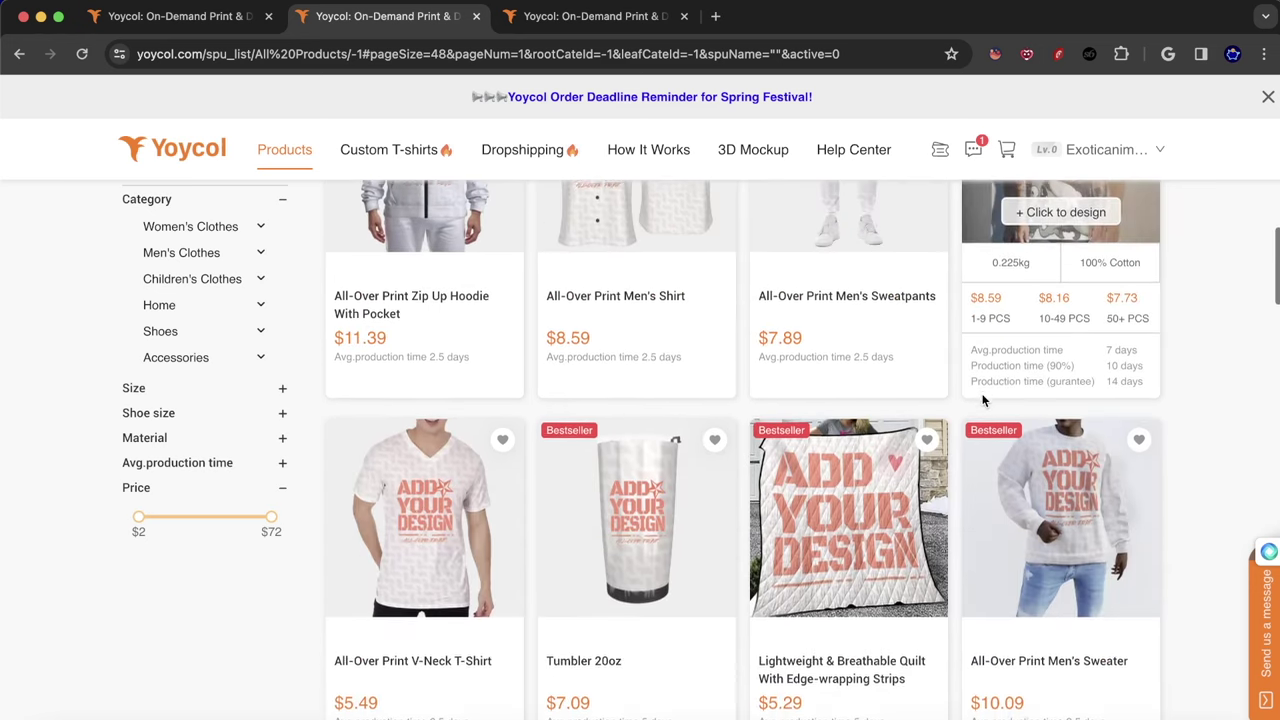
{"action": "scroll", "coordinate": [900, 402], "scroll_direction": "down", "scroll_amount": 2}
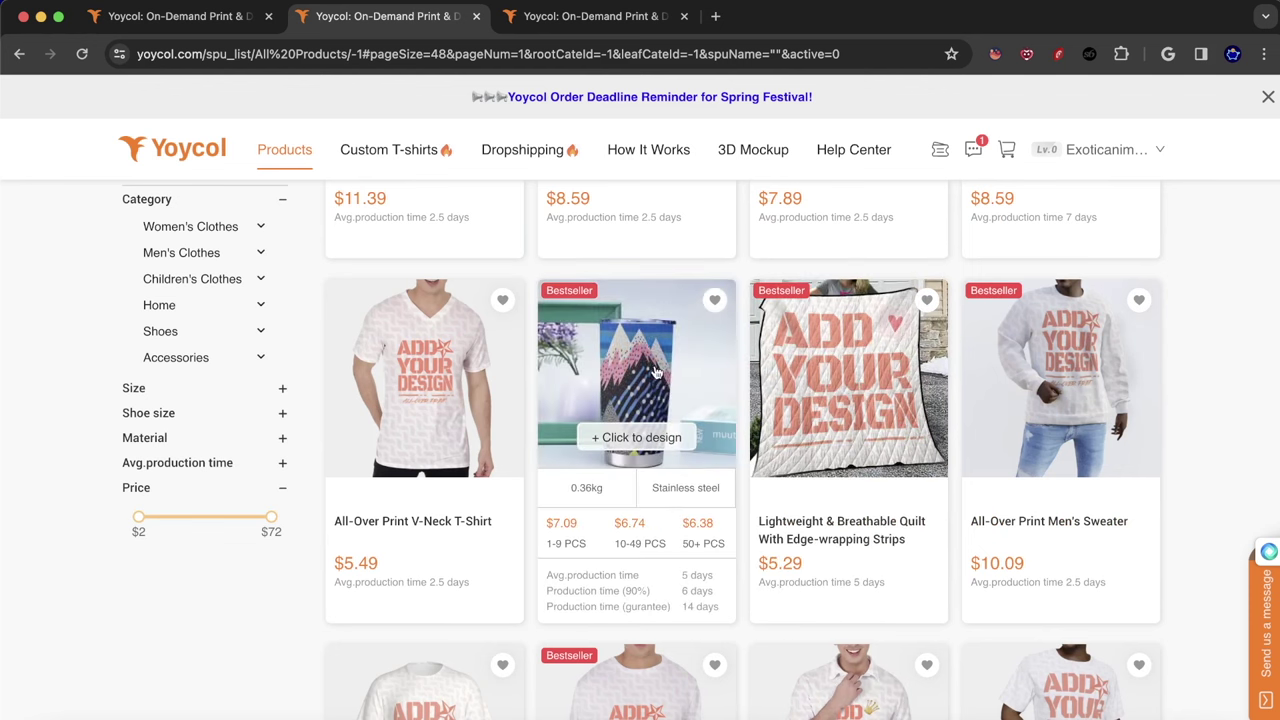
{"action": "scroll", "coordinate": [646, 460], "scroll_direction": "down", "scroll_amount": 1}
{"action": "scroll", "coordinate": [648, 460], "scroll_direction": "down", "scroll_amount": 3}
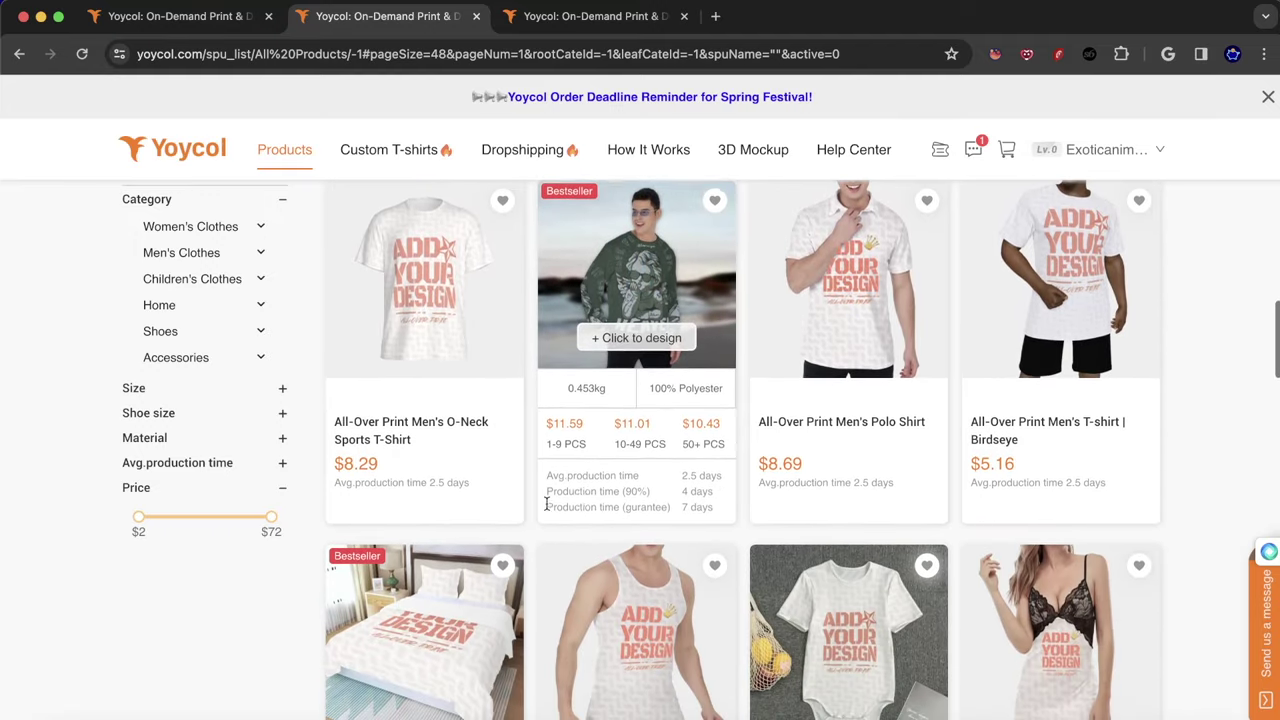
{"action": "scroll", "coordinate": [435, 500], "scroll_direction": "down", "scroll_amount": 1}
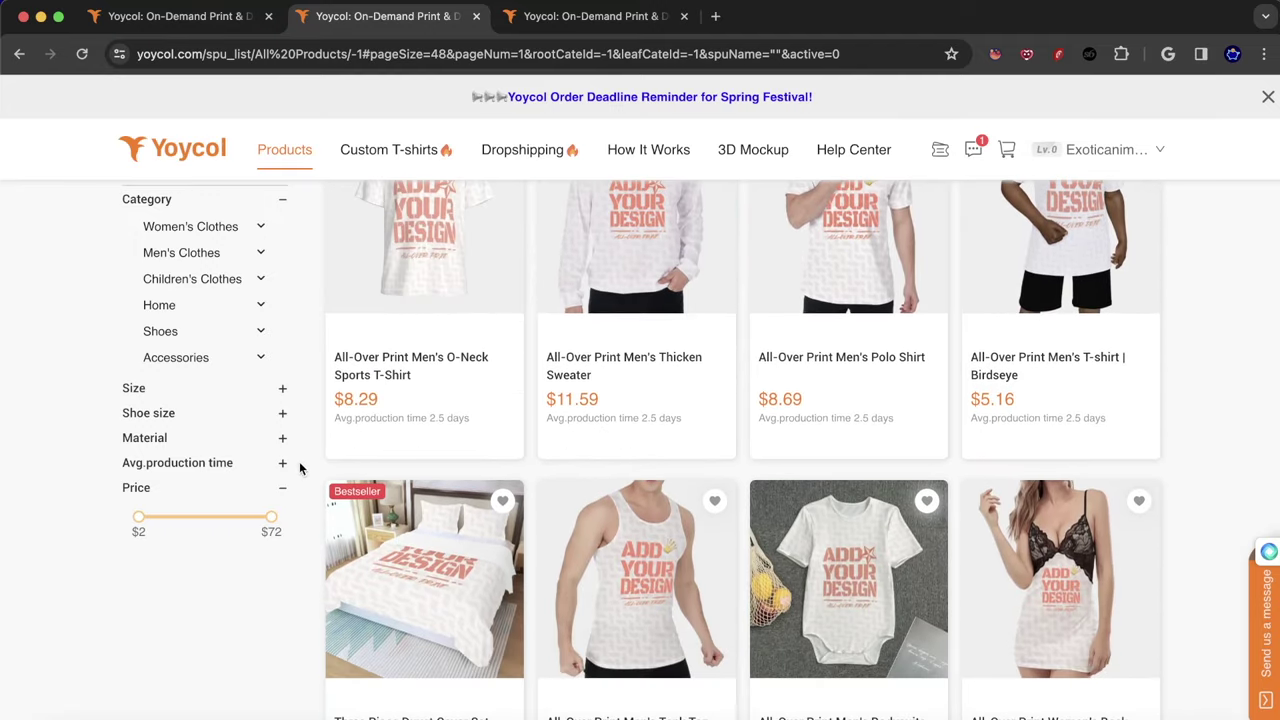
{"action": "scroll", "coordinate": [304, 456], "scroll_direction": "up", "scroll_amount": 1}
{"action": "mouse_move", "coordinate": [503, 368]}
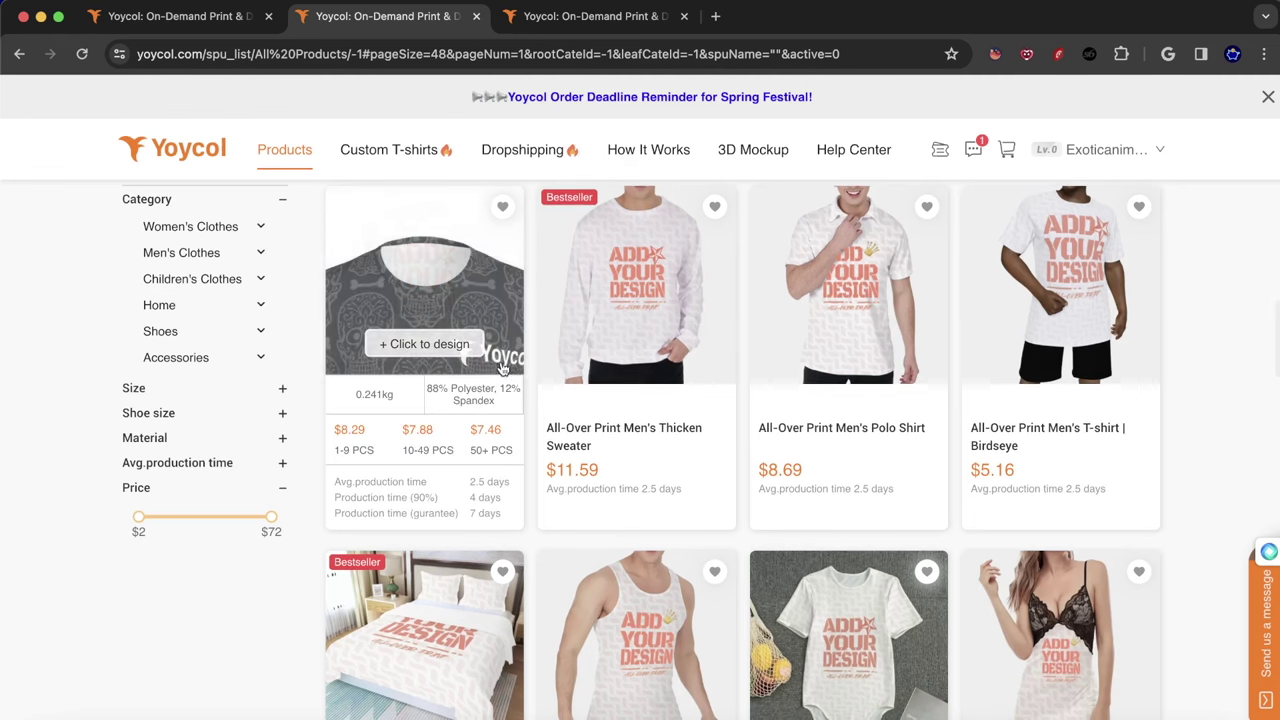
{"action": "scroll", "coordinate": [1011, 447], "scroll_direction": "down", "scroll_amount": 2}
{"action": "mouse_move", "coordinate": [993, 600]}
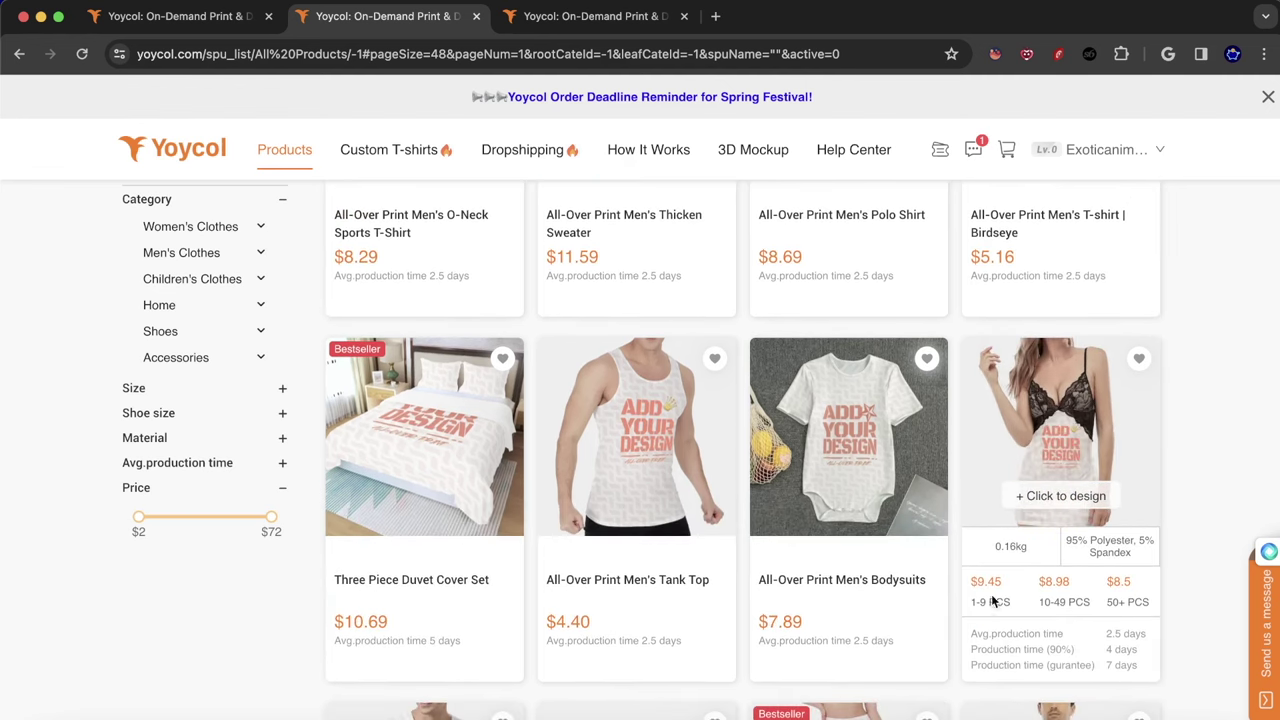
{"action": "mouse_move", "coordinate": [647, 280]}
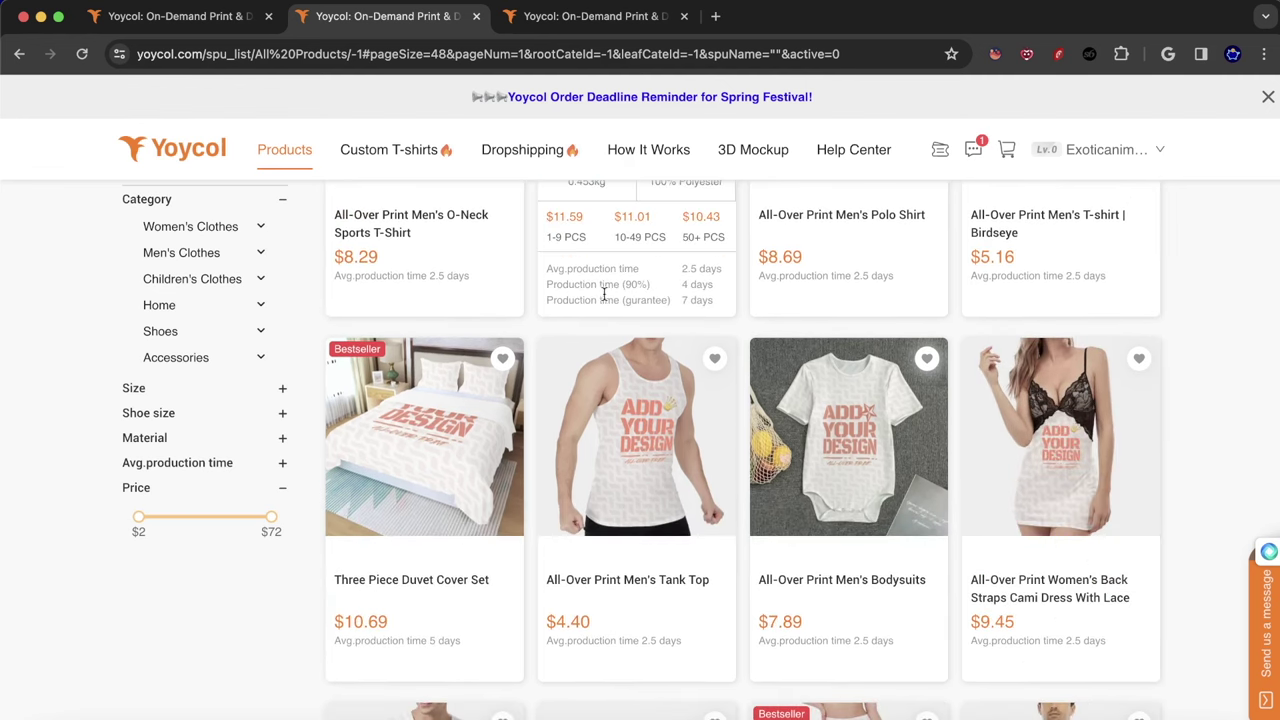
{"action": "mouse_move", "coordinate": [830, 465]}
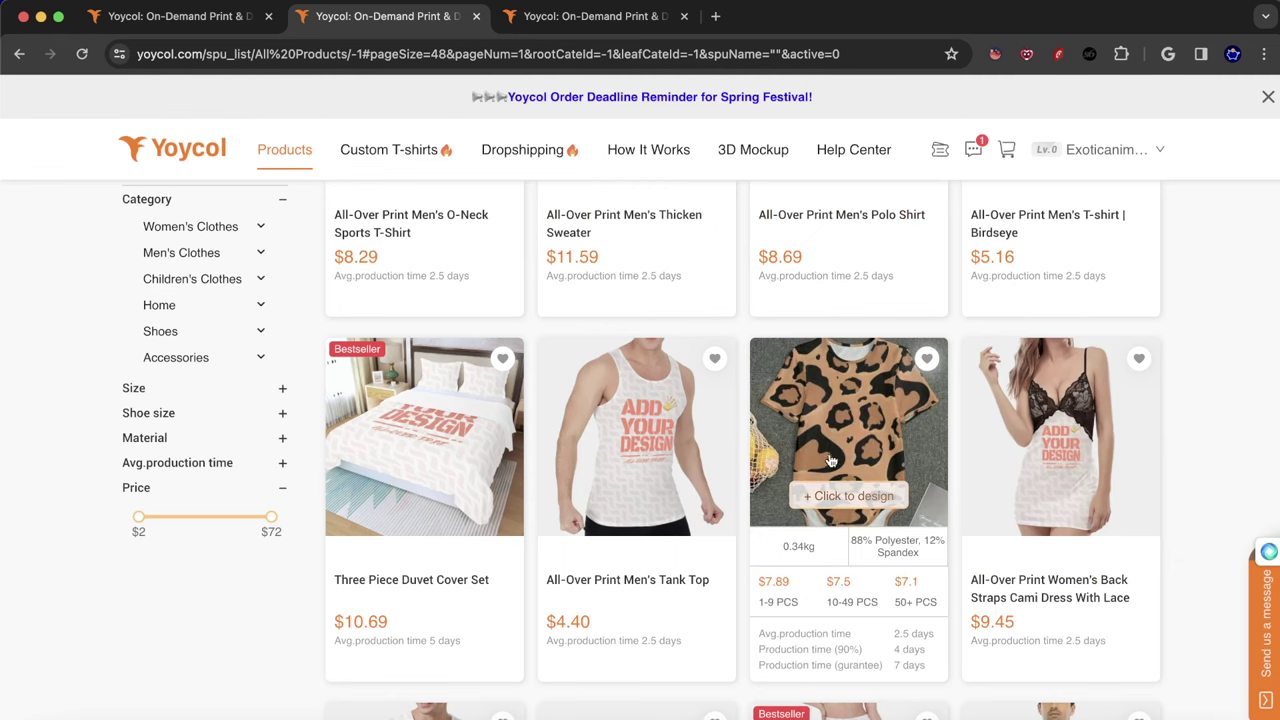
{"action": "scroll", "coordinate": [640, 440], "scroll_direction": "down", "scroll_amount": 4}
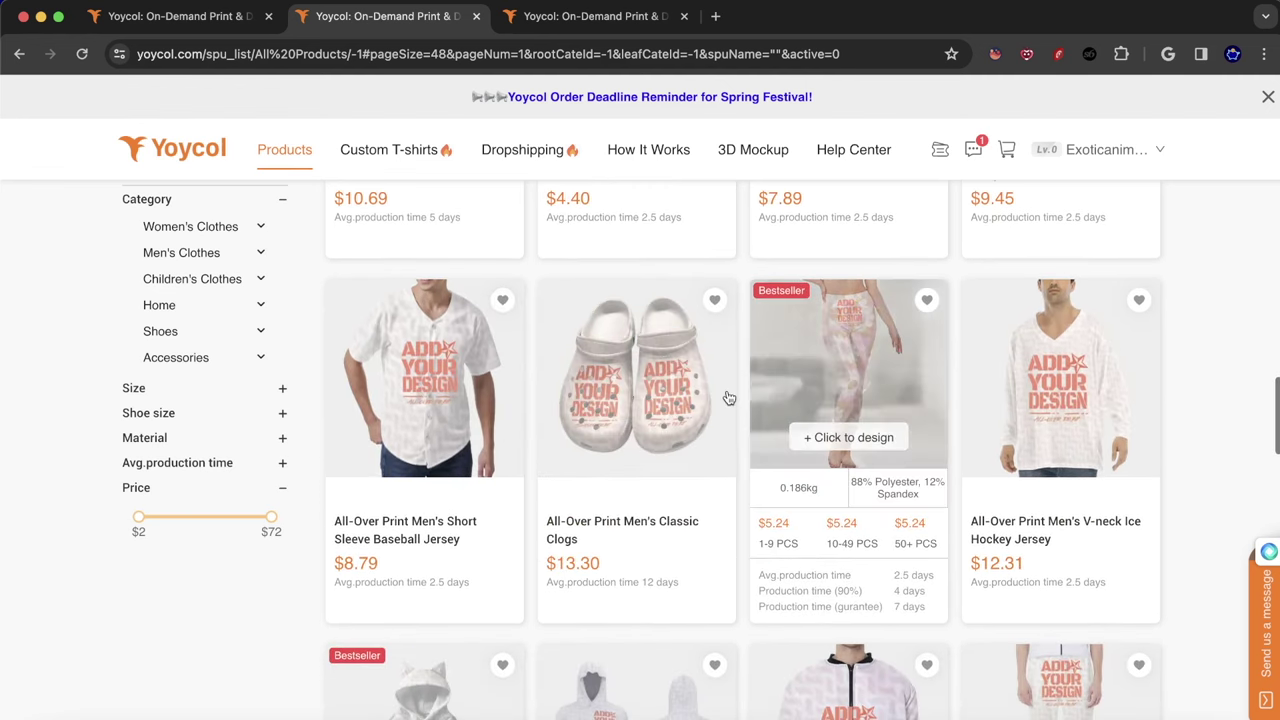
{"action": "mouse_move", "coordinate": [710, 388]}
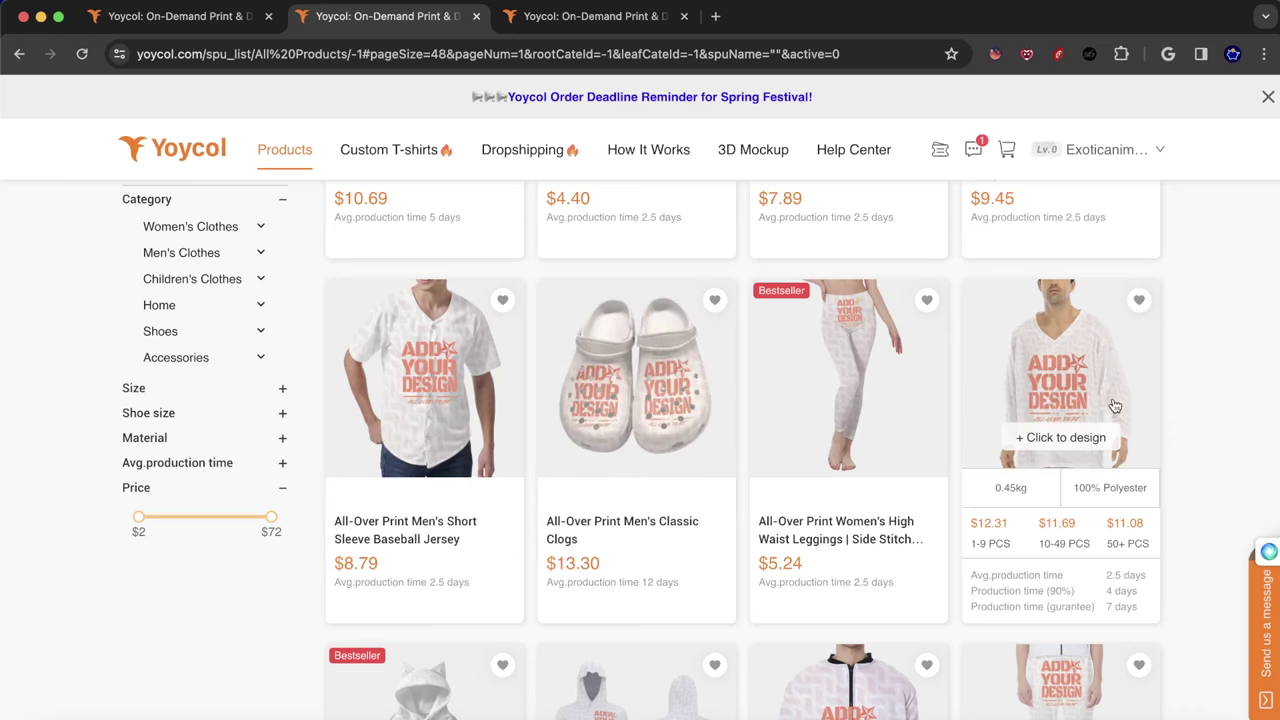
- Continue to the bottom of page one, hovering more cards for their prices
{"action": "scroll", "coordinate": [1100, 410], "scroll_direction": "down", "scroll_amount": 2}
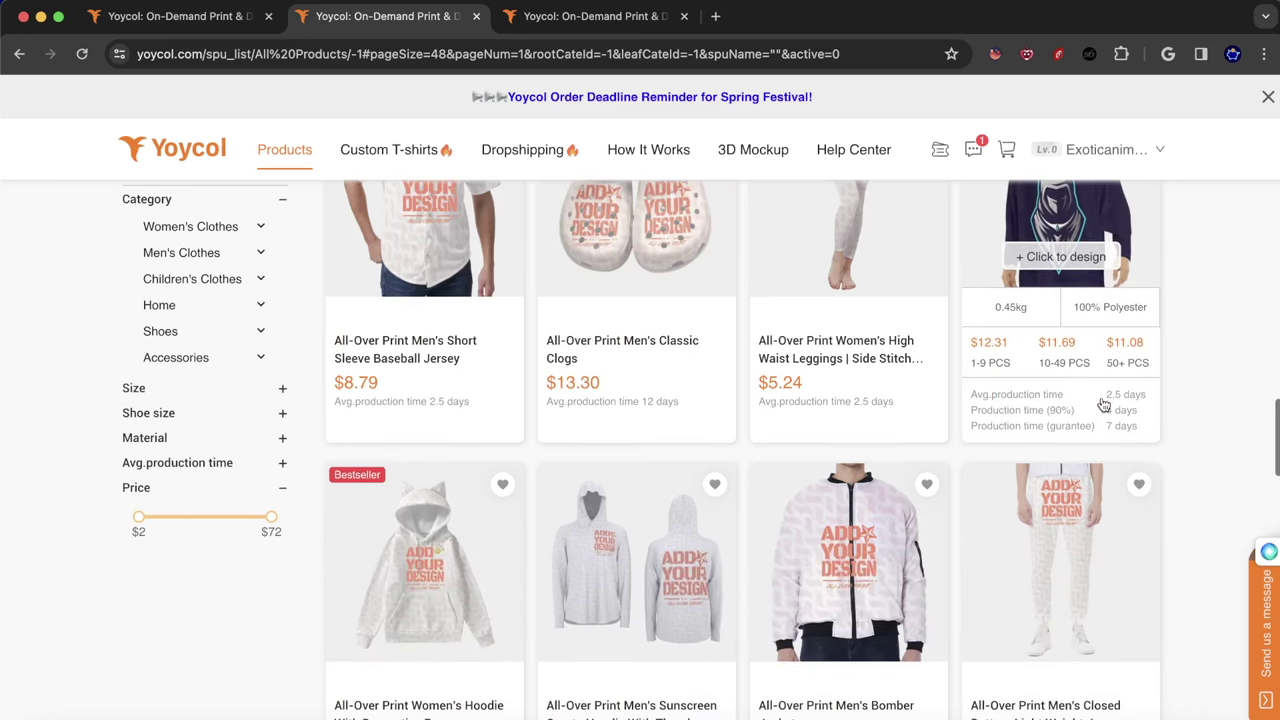
{"action": "scroll", "coordinate": [1240, 420], "scroll_direction": "up", "scroll_amount": 1}
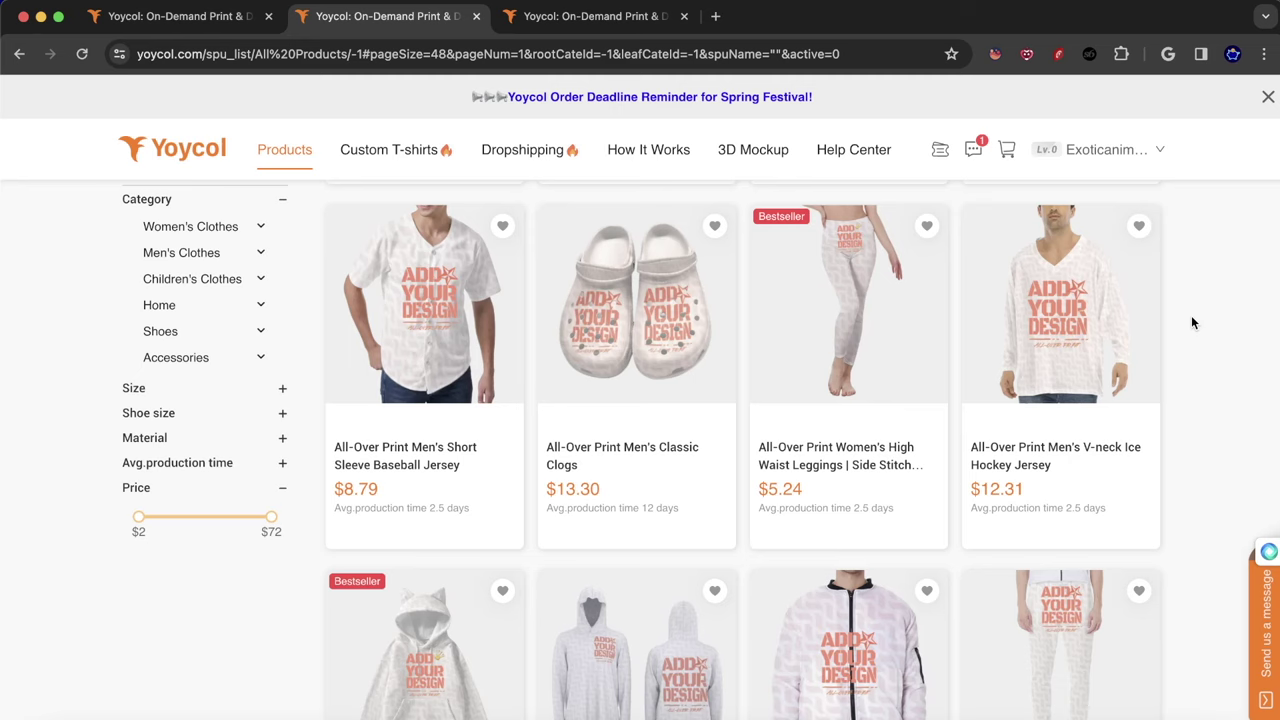
{"action": "mouse_move", "coordinate": [1073, 261]}
{"action": "scroll", "coordinate": [1071, 284], "scroll_direction": "down", "scroll_amount": 2}
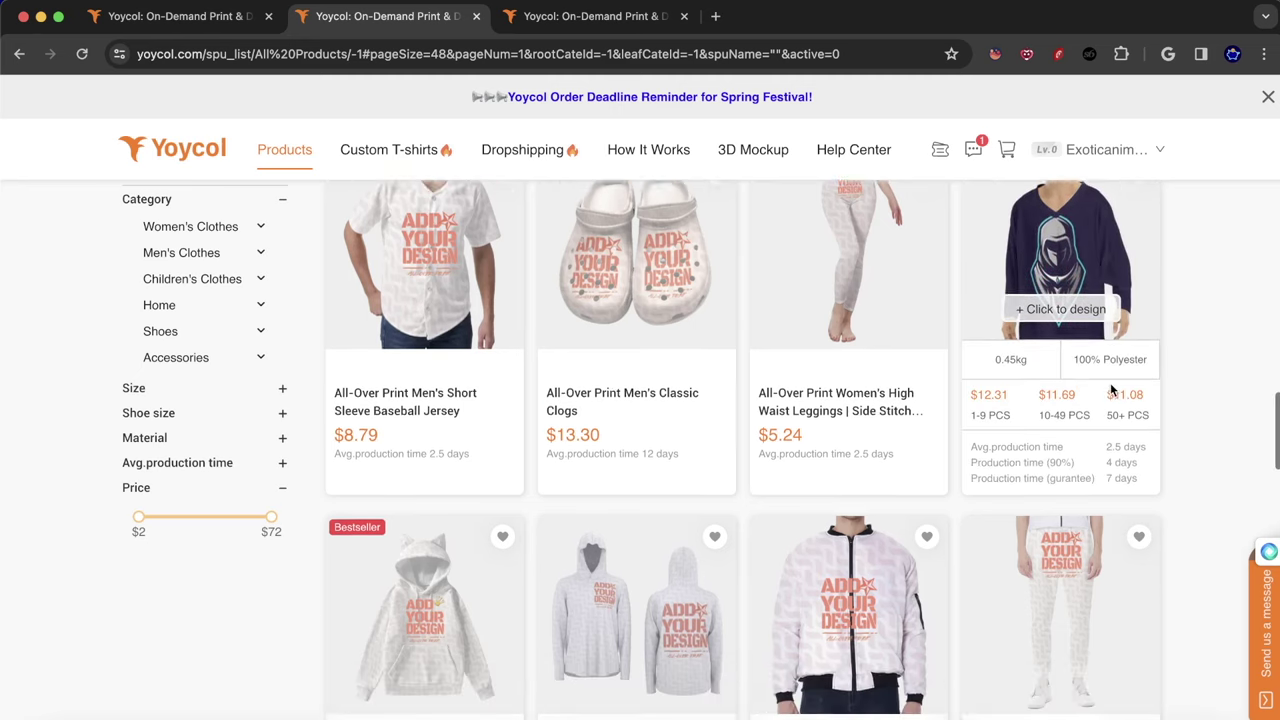
{"action": "scroll", "coordinate": [1226, 418], "scroll_direction": "down", "scroll_amount": 2}
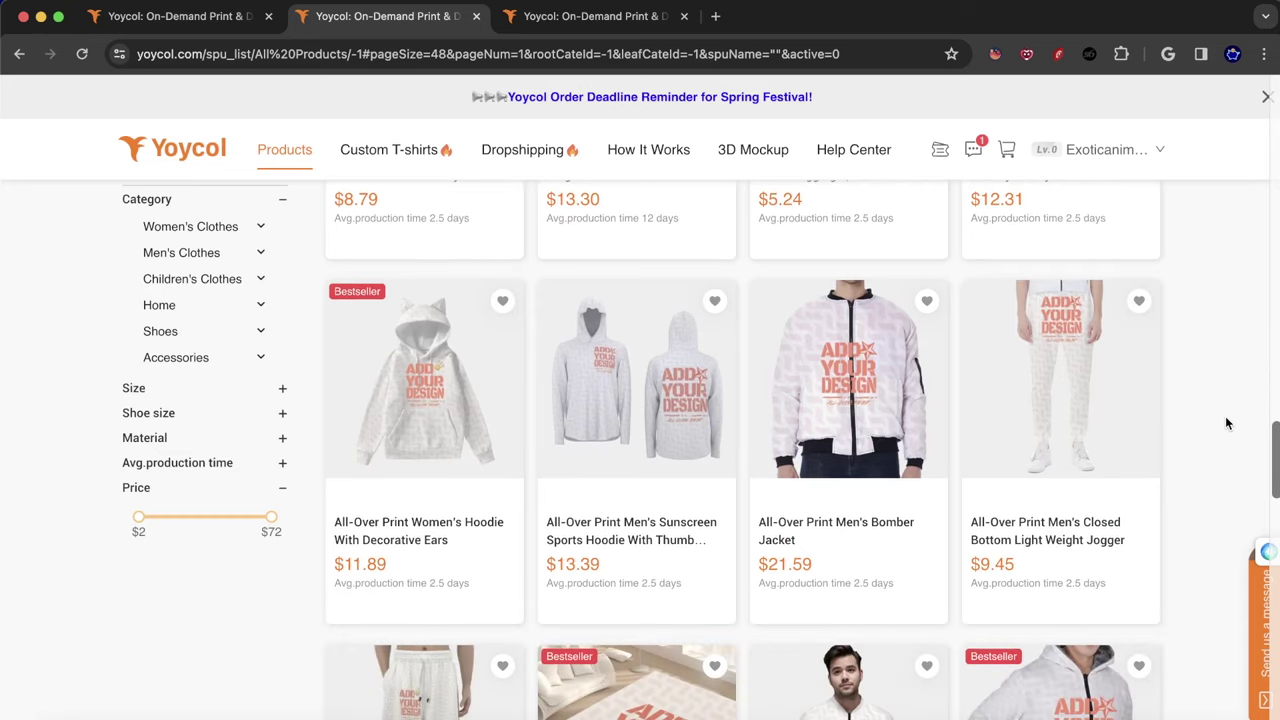
{"action": "mouse_move", "coordinate": [680, 413]}
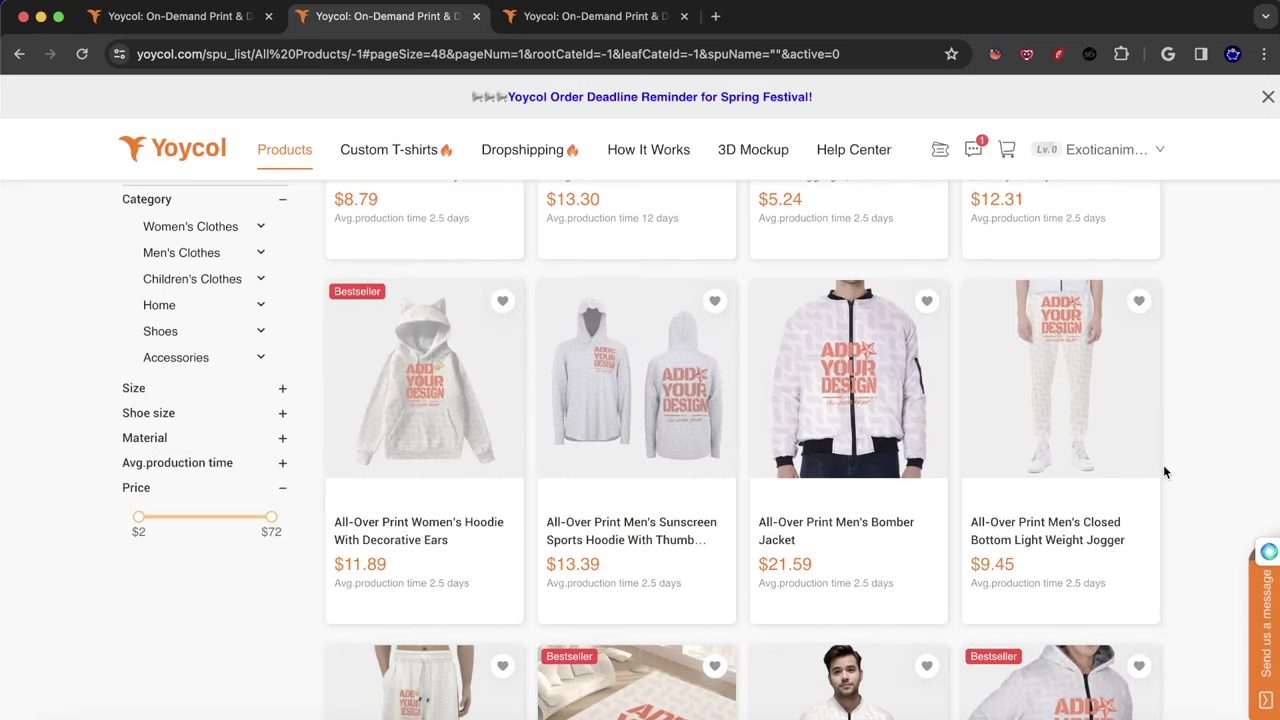
{"action": "mouse_move", "coordinate": [477, 528]}
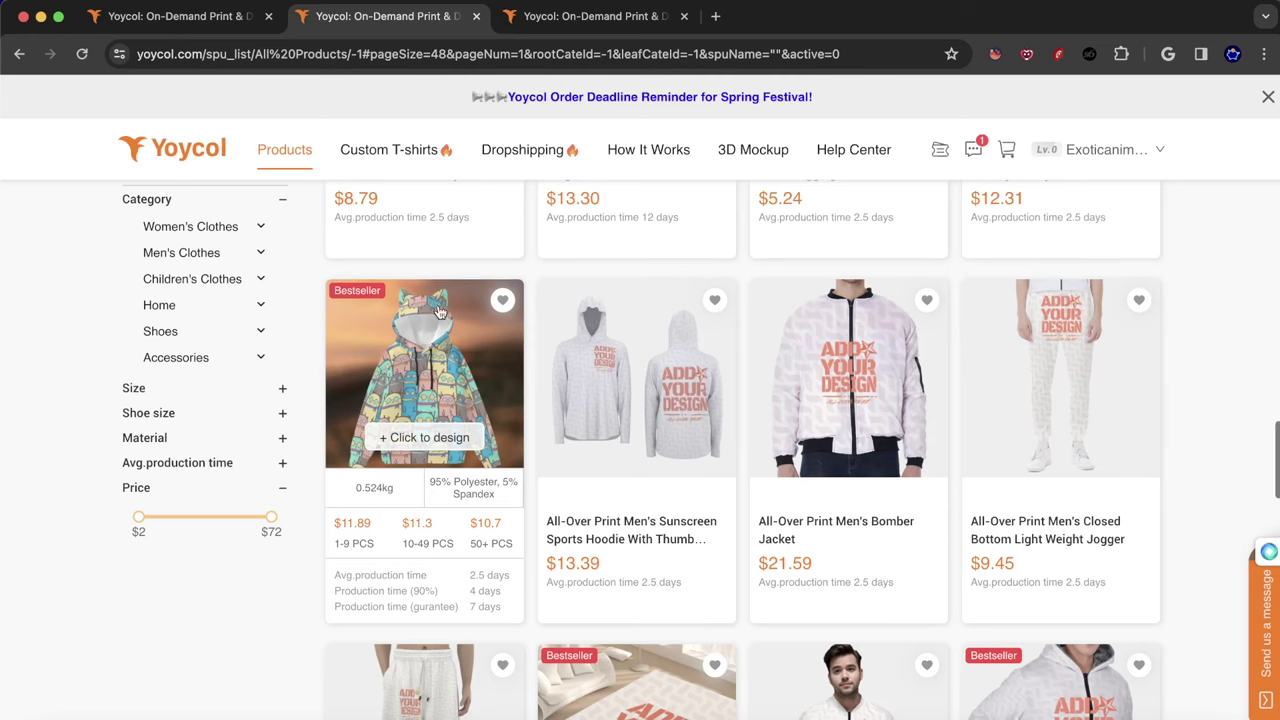
{"action": "scroll", "coordinate": [450, 308], "scroll_direction": "down", "scroll_amount": 1}
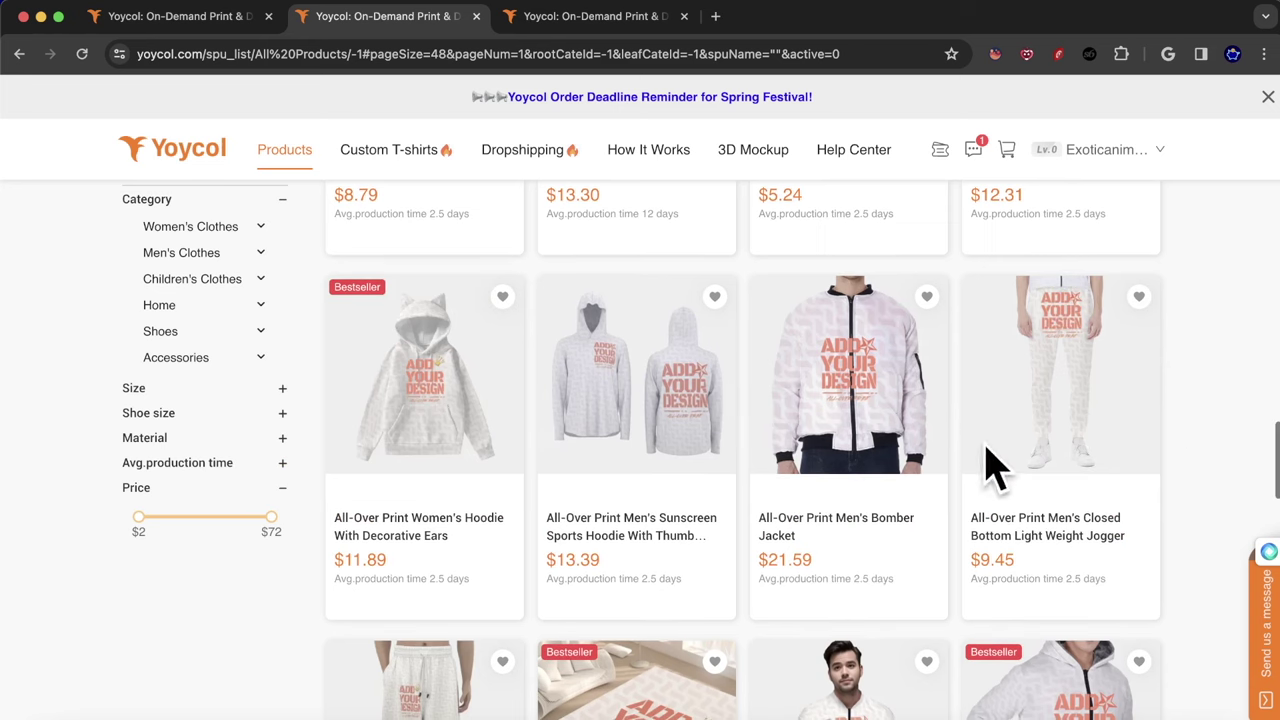
{"action": "scroll", "coordinate": [1181, 395], "scroll_direction": "down", "scroll_amount": 3}
{"action": "scroll", "coordinate": [1170, 360], "scroll_direction": "down", "scroll_amount": 5}
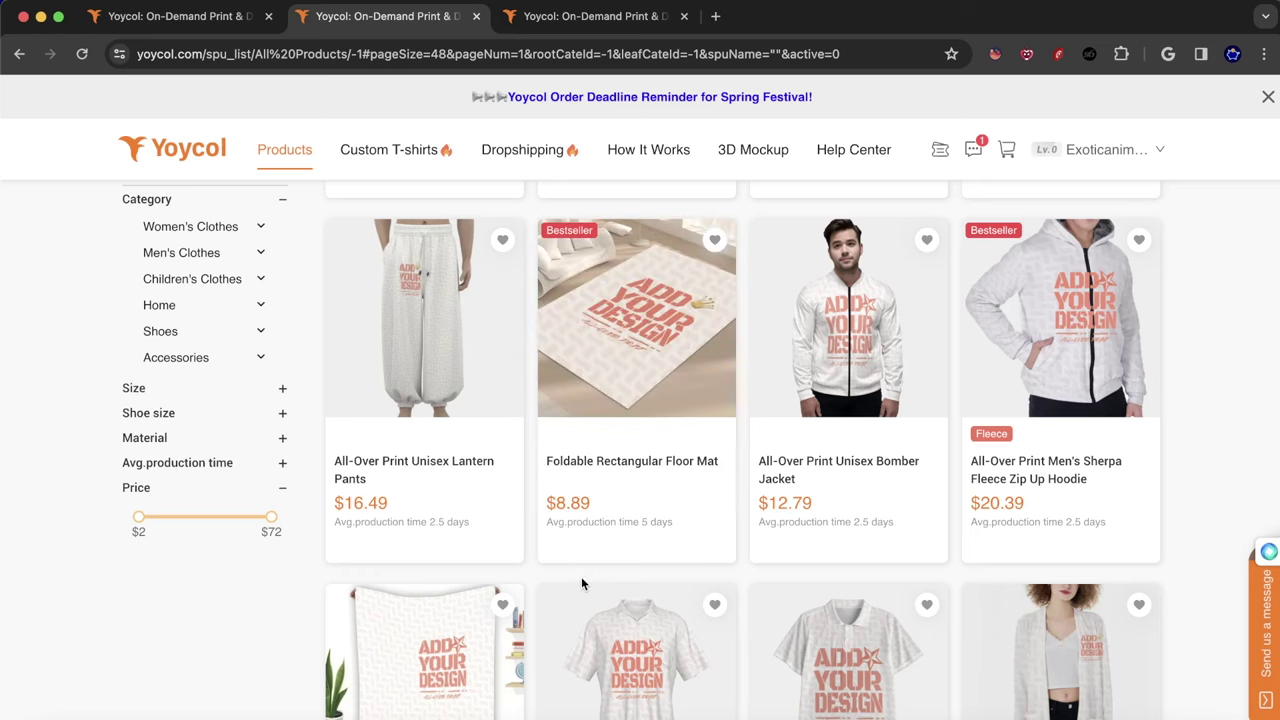
{"action": "mouse_move", "coordinate": [702, 507]}
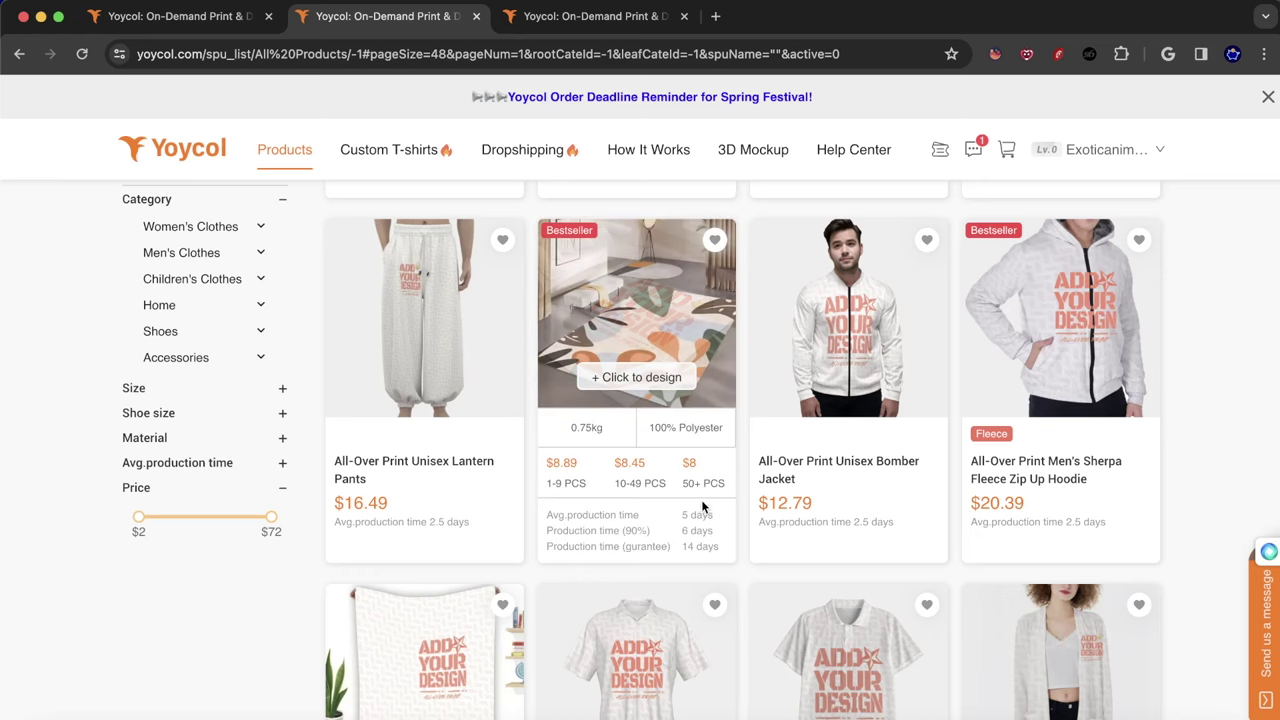
{"action": "mouse_move", "coordinate": [1050, 368]}
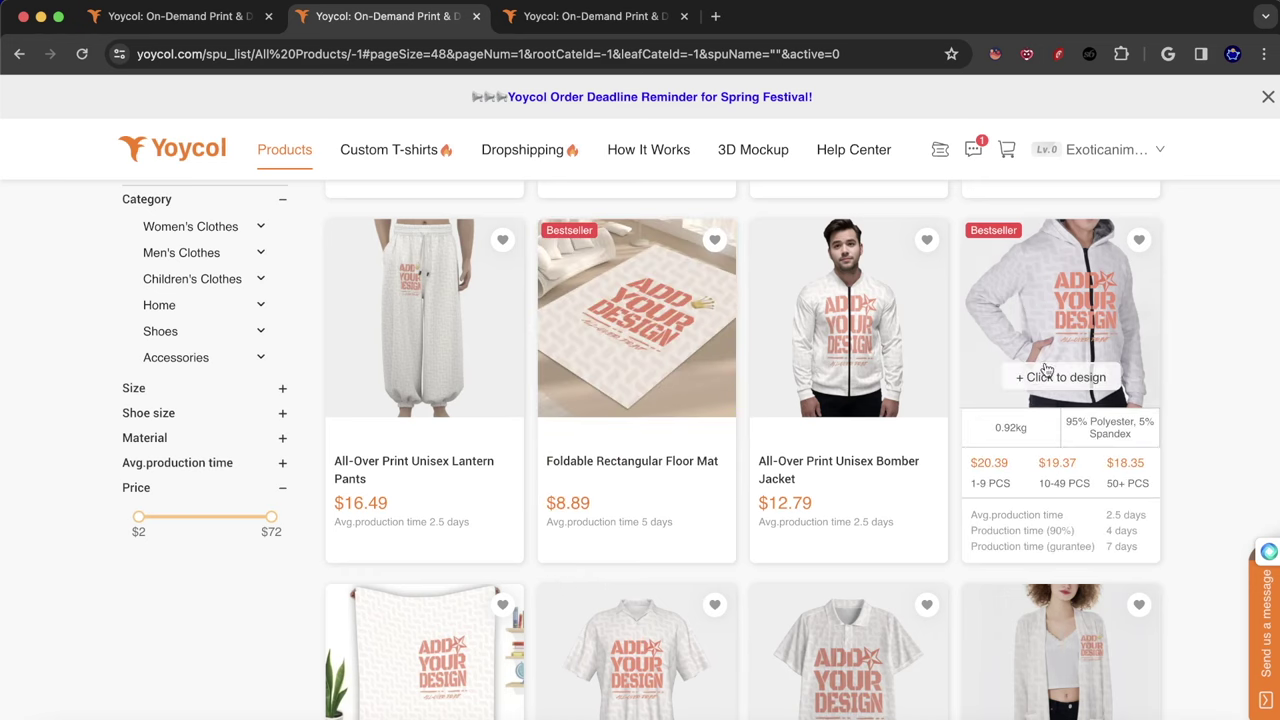
{"action": "mouse_move", "coordinate": [896, 418]}
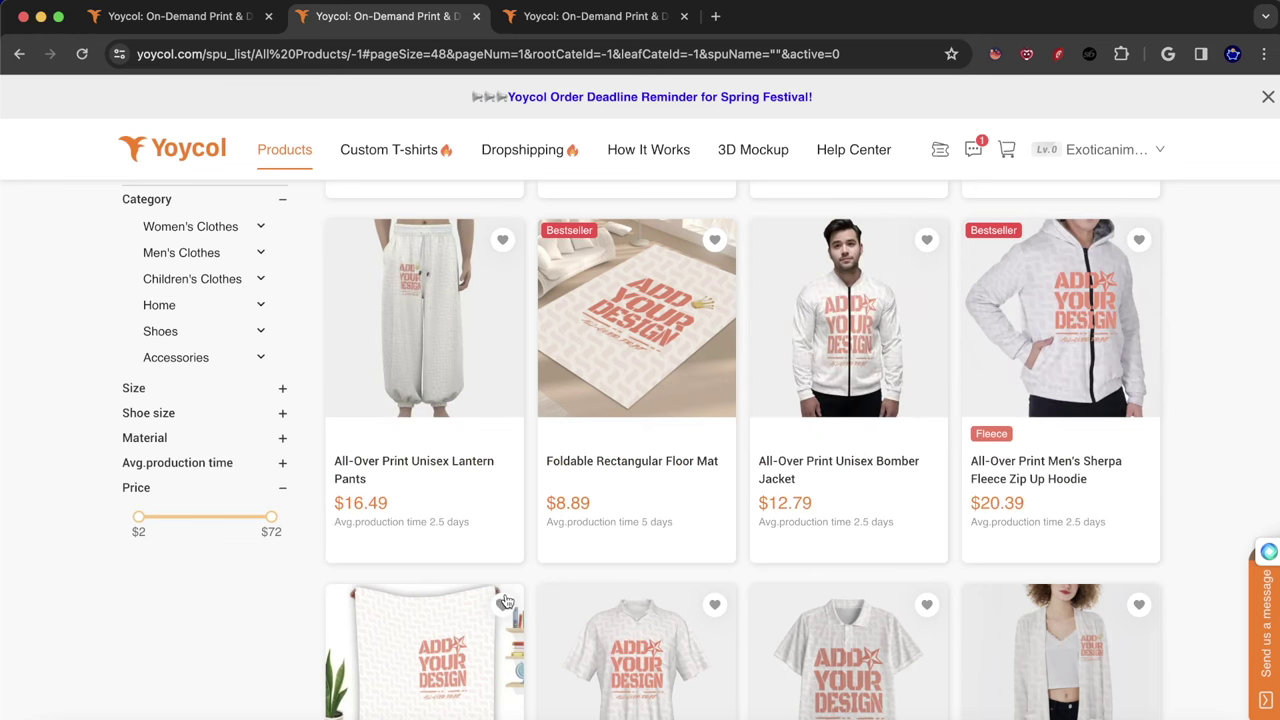
{"action": "scroll", "coordinate": [623, 450], "scroll_direction": "down", "scroll_amount": 3}
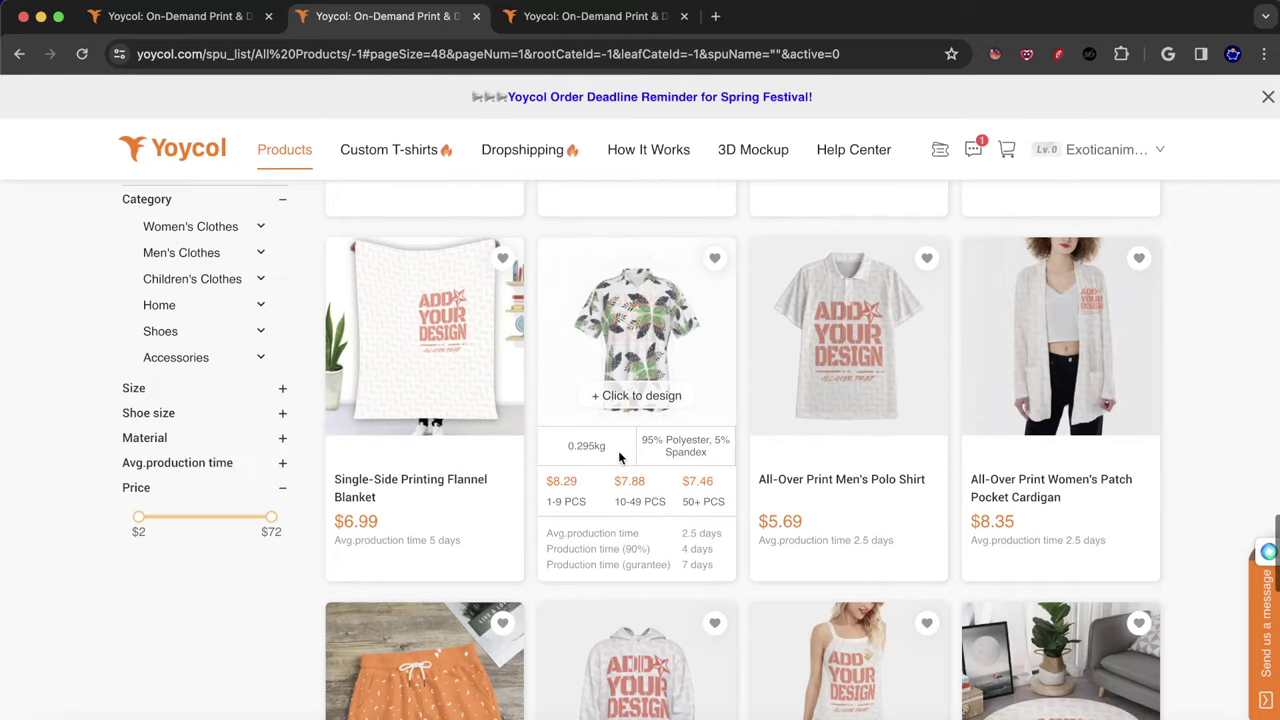
{"action": "mouse_move", "coordinate": [348, 444]}
{"action": "scroll", "coordinate": [369, 440], "scroll_direction": "down", "scroll_amount": 9}
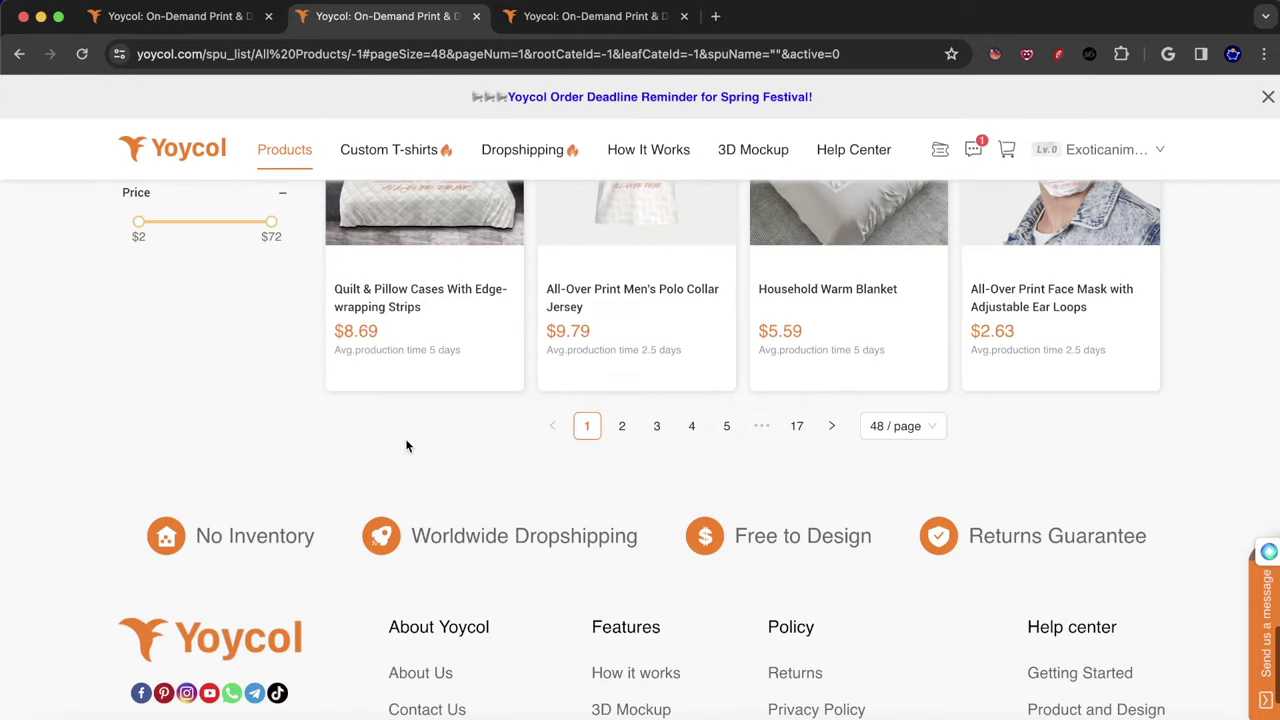
{"action": "scroll", "coordinate": [640, 438], "scroll_direction": "up", "scroll_amount": 2}
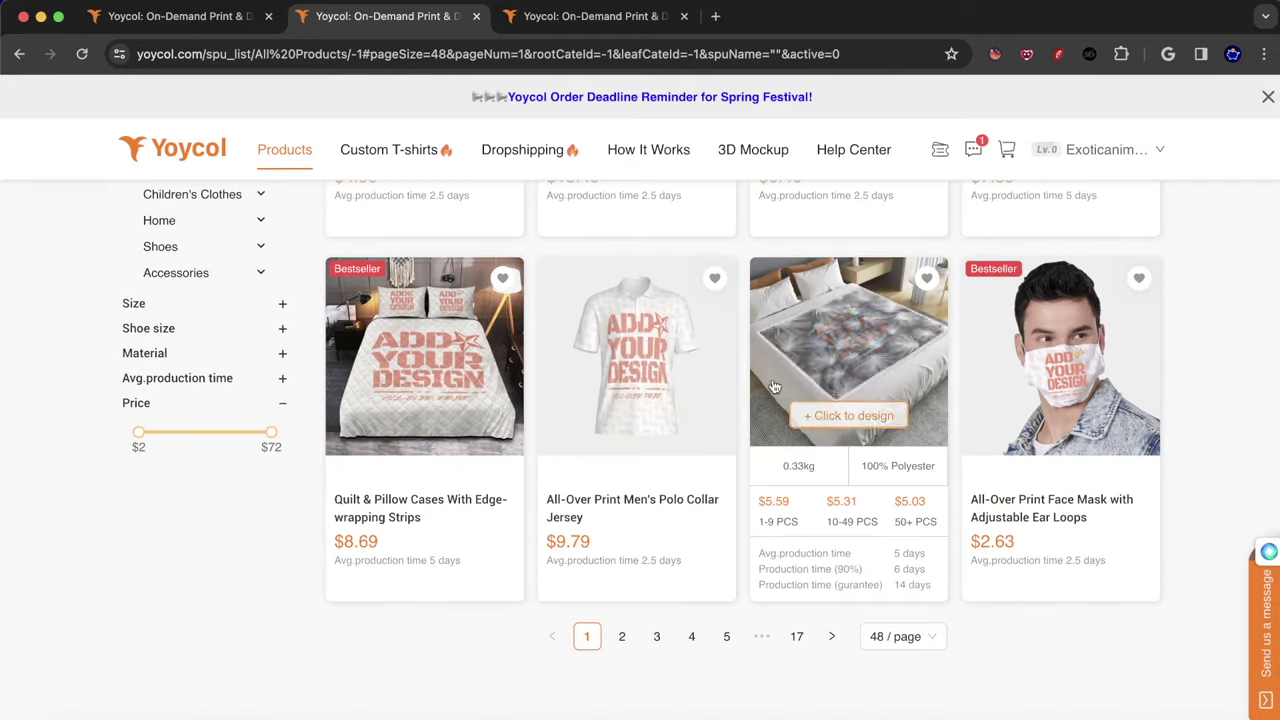
- Jump to page 4 of All Products and scroll through it, hovering product cards
{"action": "left_click", "coordinate": [691, 636]}
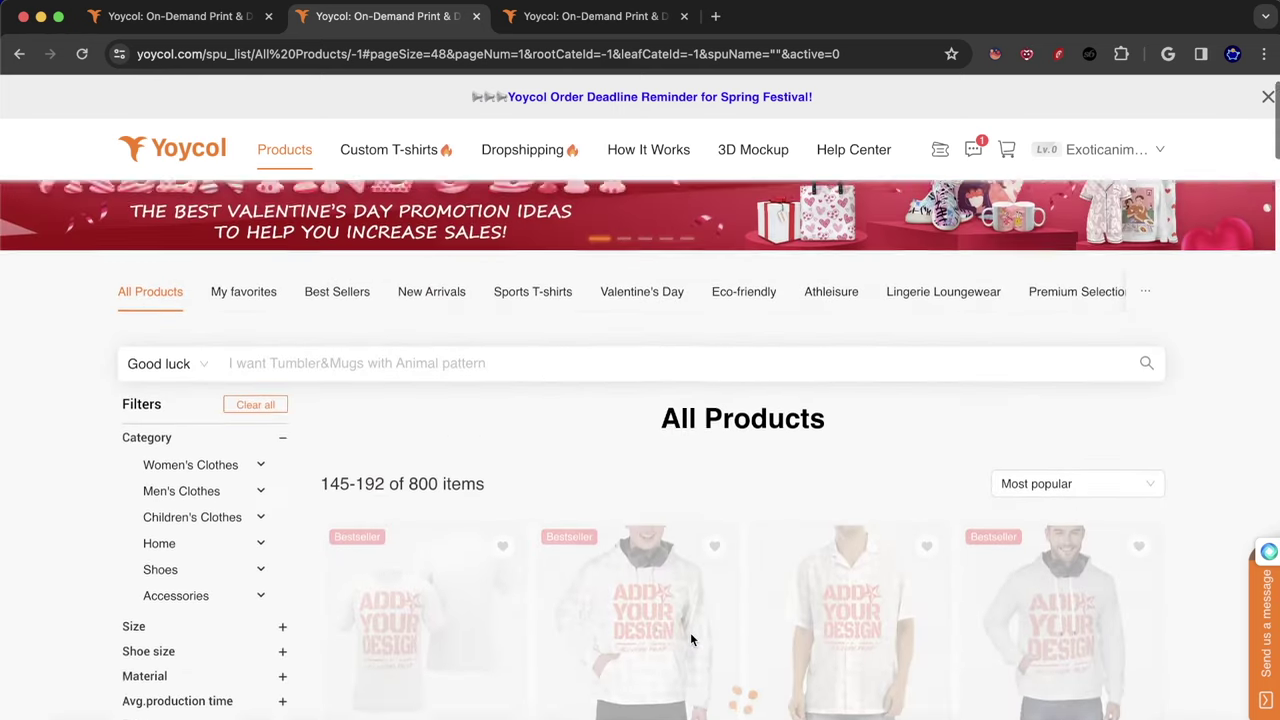
{"action": "scroll", "coordinate": [691, 638], "scroll_direction": "down", "scroll_amount": 10}
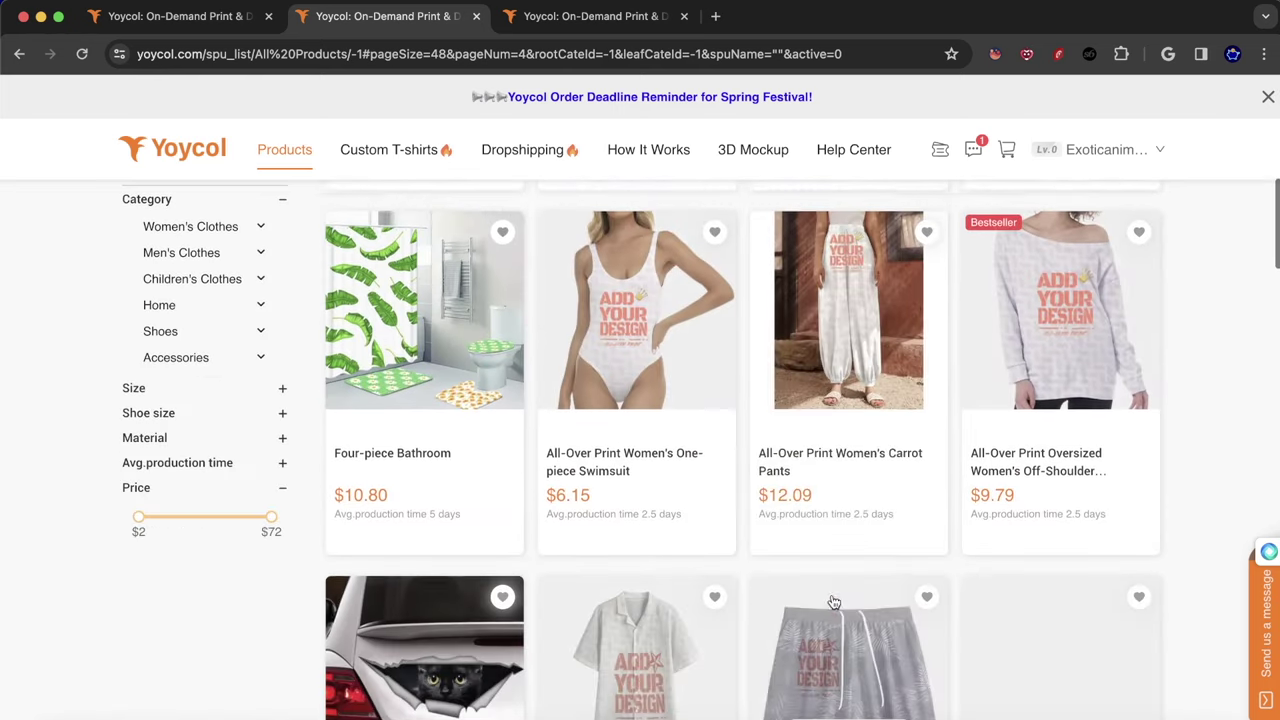
{"action": "scroll", "coordinate": [832, 590], "scroll_direction": "up", "scroll_amount": 1}
{"action": "scroll", "coordinate": [832, 590], "scroll_direction": "up", "scroll_amount": 5}
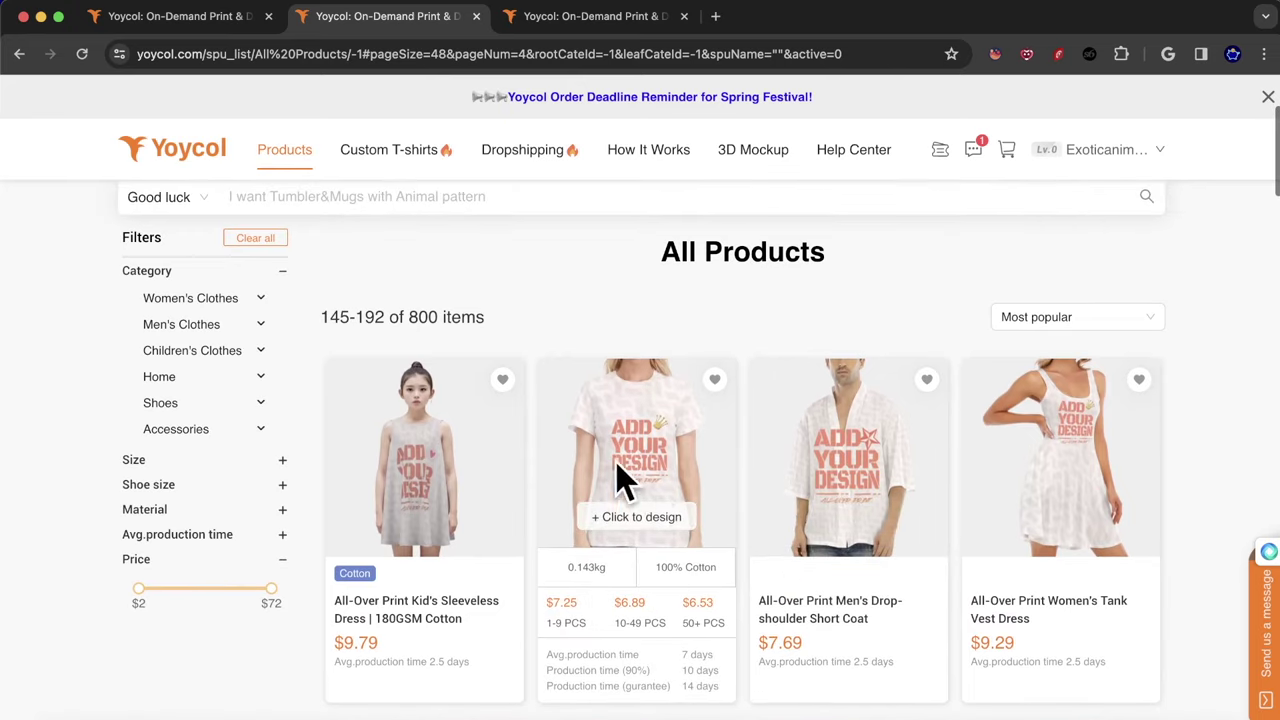
{"action": "scroll", "coordinate": [647, 580], "scroll_direction": "down", "scroll_amount": 5}
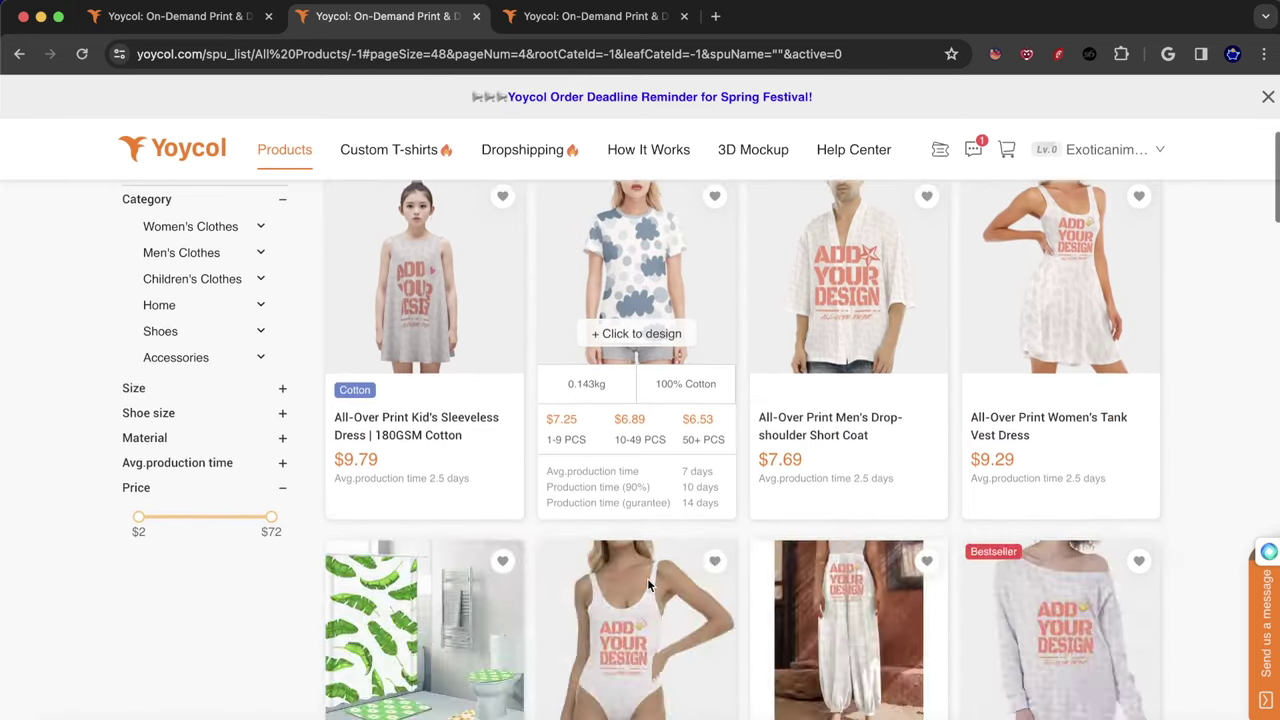
{"action": "scroll", "coordinate": [647, 585], "scroll_direction": "up", "scroll_amount": 5}
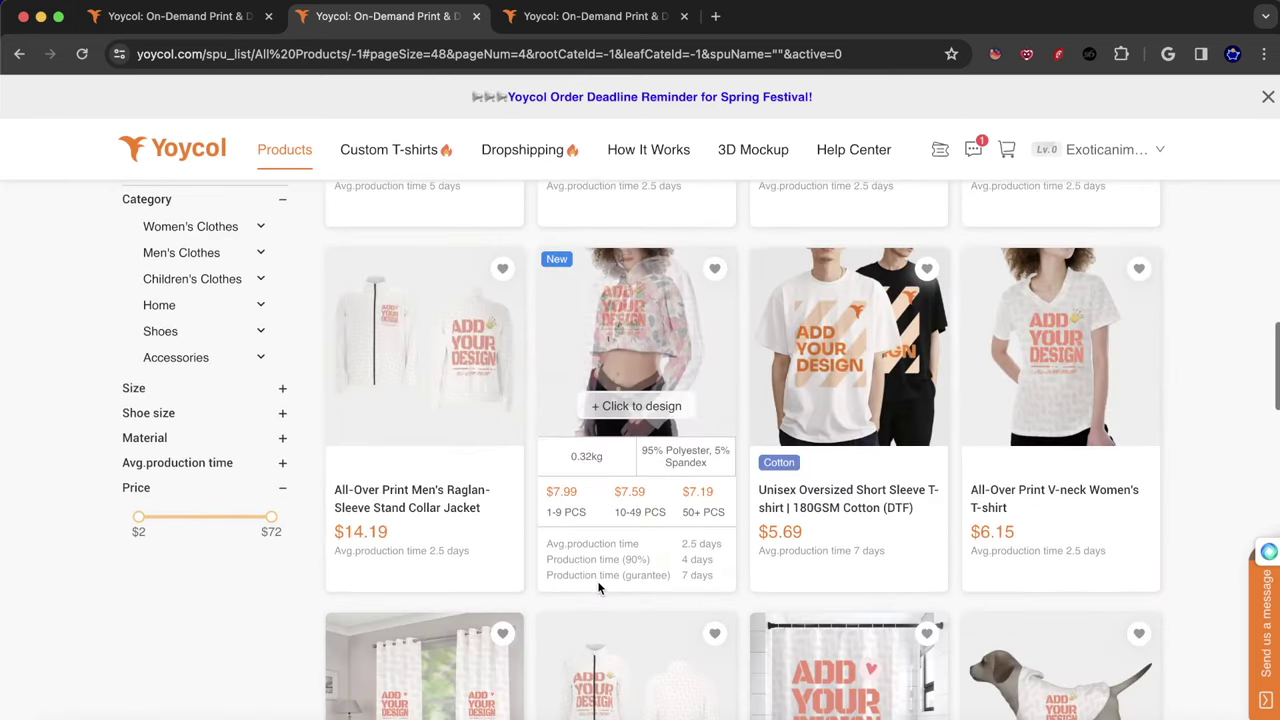
{"action": "scroll", "coordinate": [1100, 540], "scroll_direction": "up", "scroll_amount": 5}
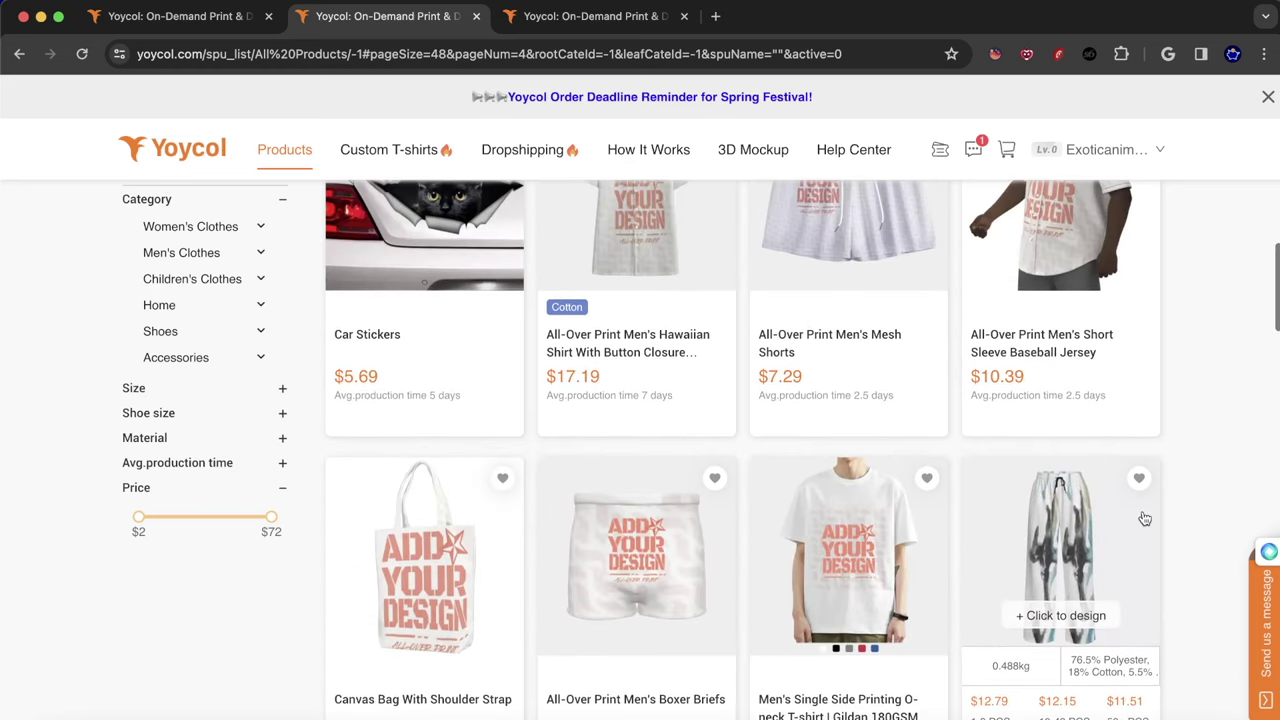
{"action": "scroll", "coordinate": [1145, 518], "scroll_direction": "up", "scroll_amount": 1}
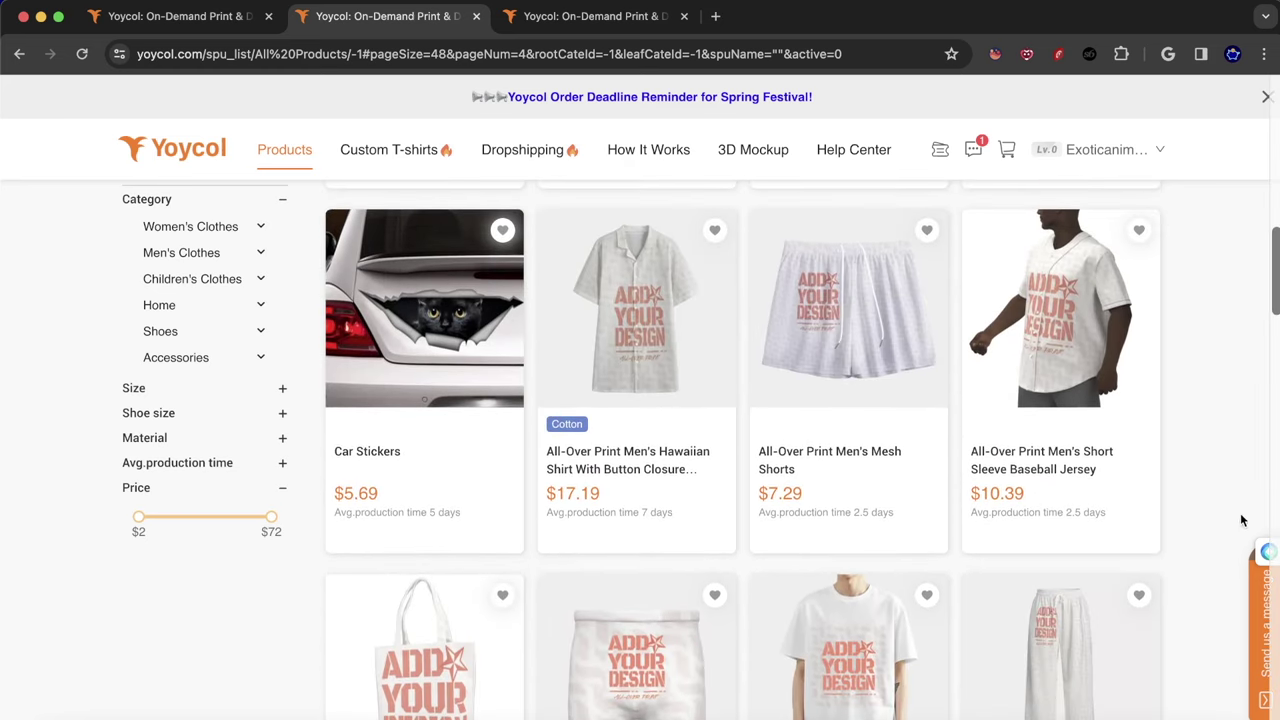
{"action": "mouse_move", "coordinate": [1125, 458]}
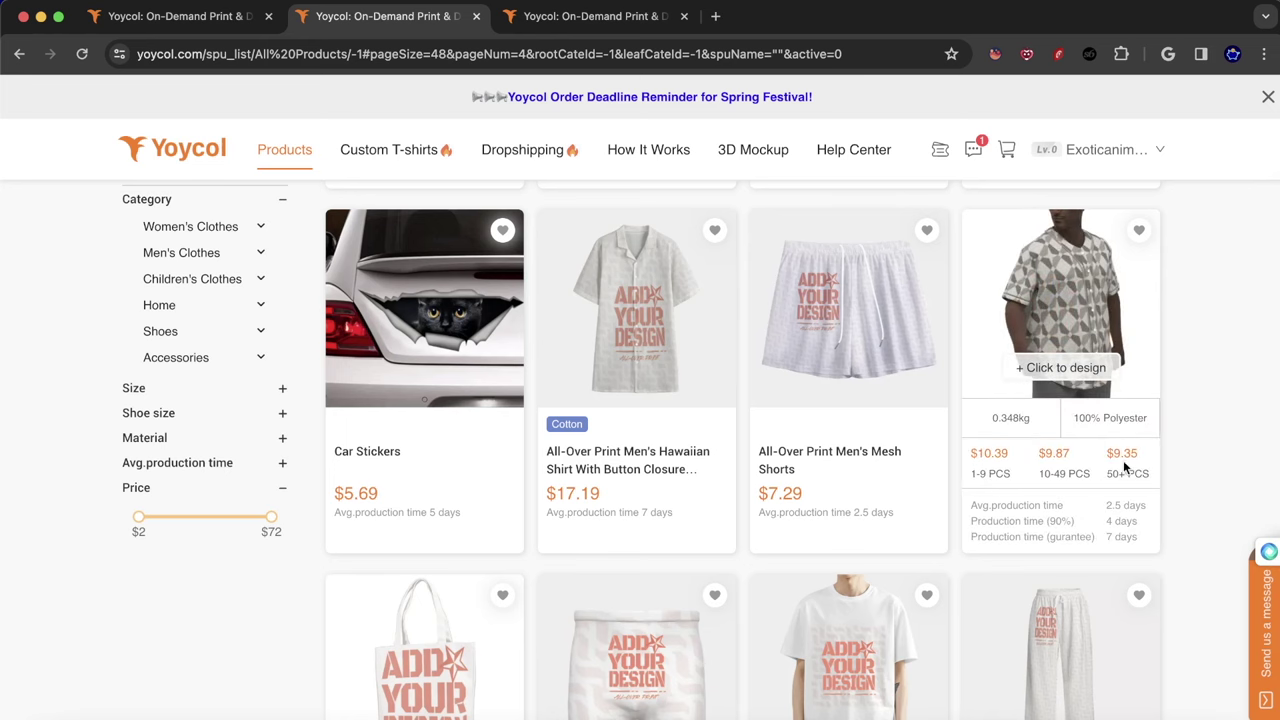
{"action": "scroll", "coordinate": [818, 575], "scroll_direction": "down", "scroll_amount": 8}
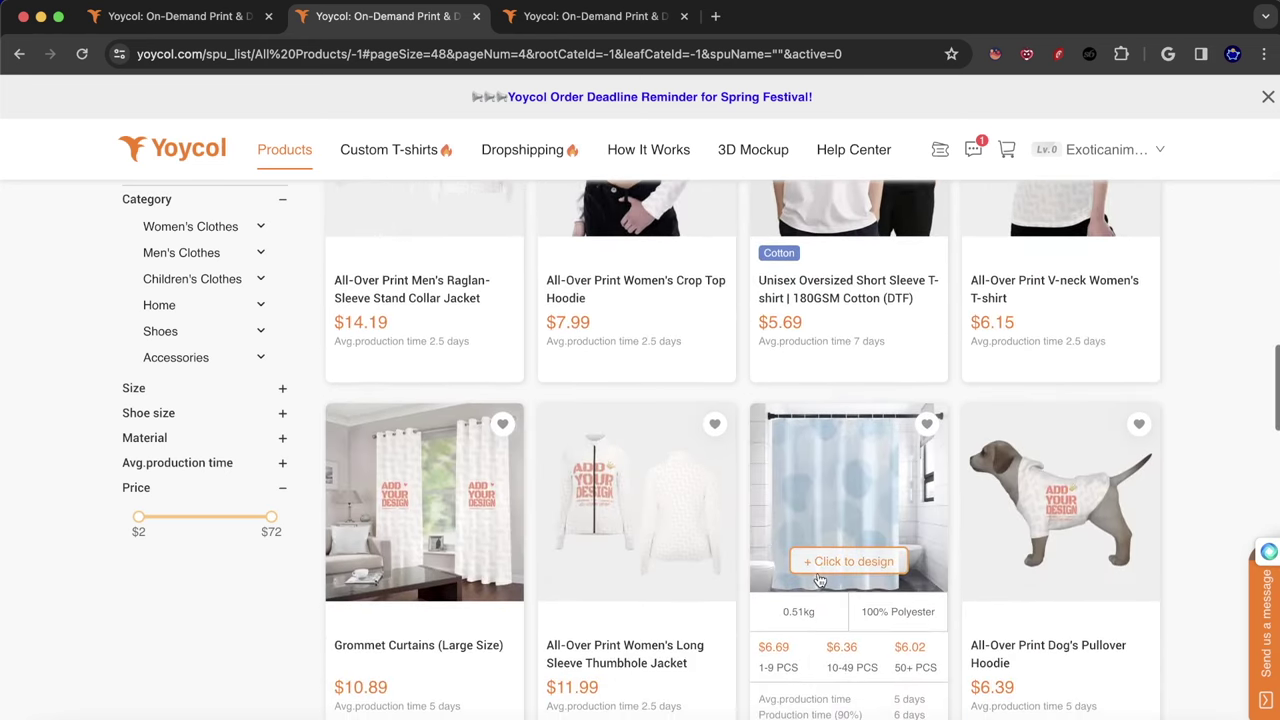
{"action": "scroll", "coordinate": [1106, 525], "scroll_direction": "down", "scroll_amount": 5}
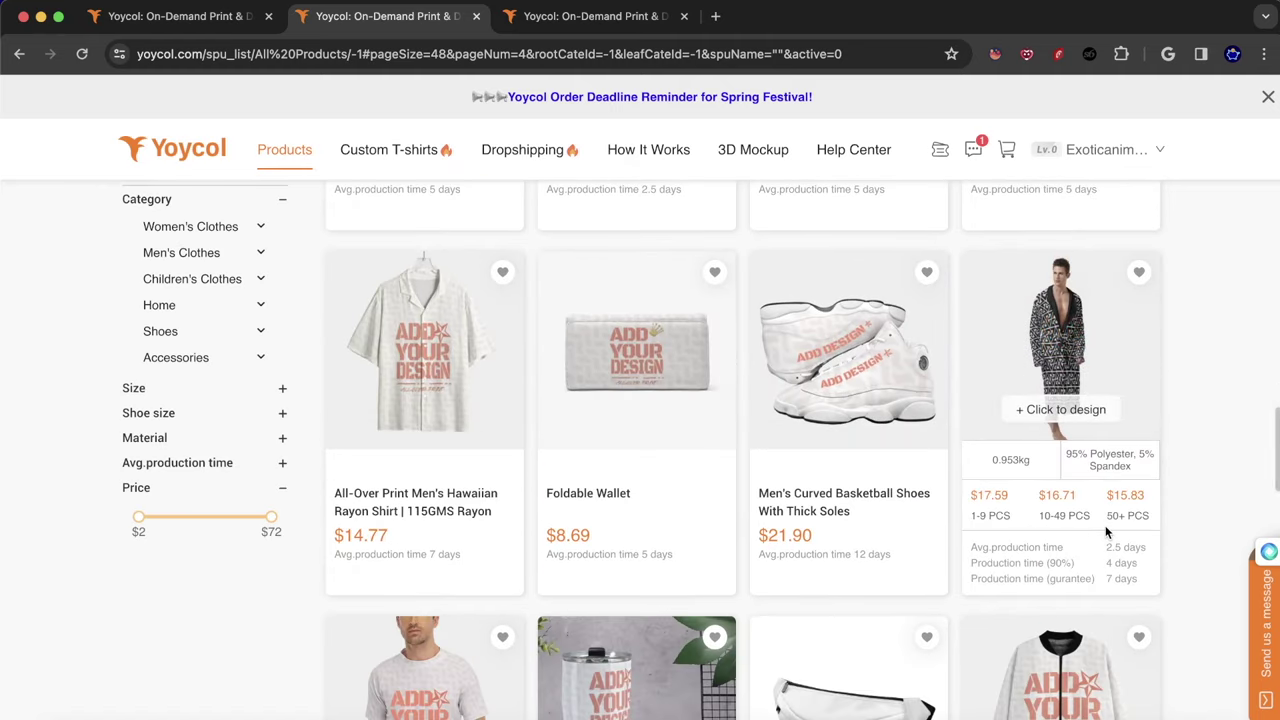
{"action": "scroll", "coordinate": [1105, 525], "scroll_direction": "down", "scroll_amount": 11}
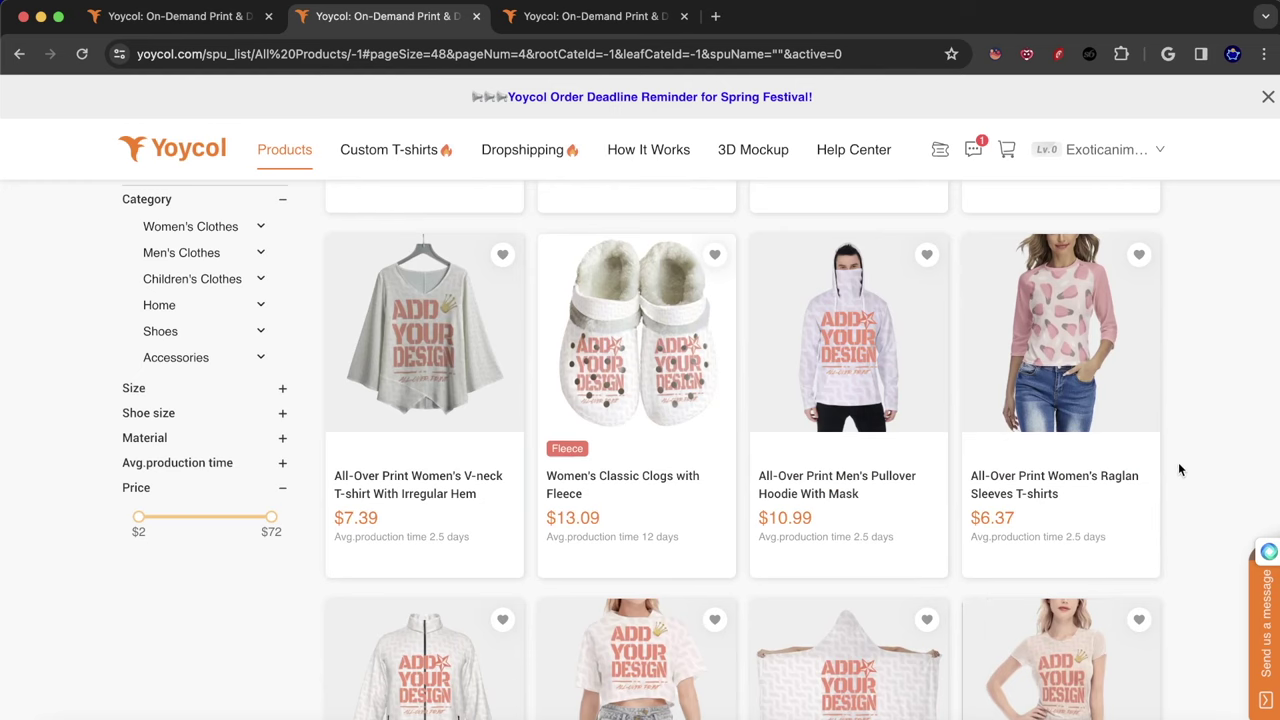
{"action": "mouse_move", "coordinate": [1154, 474]}
{"action": "scroll", "coordinate": [1200, 500], "scroll_direction": "down", "scroll_amount": 10}
{"action": "scroll", "coordinate": [1195, 505], "scroll_direction": "up", "scroll_amount": 2}
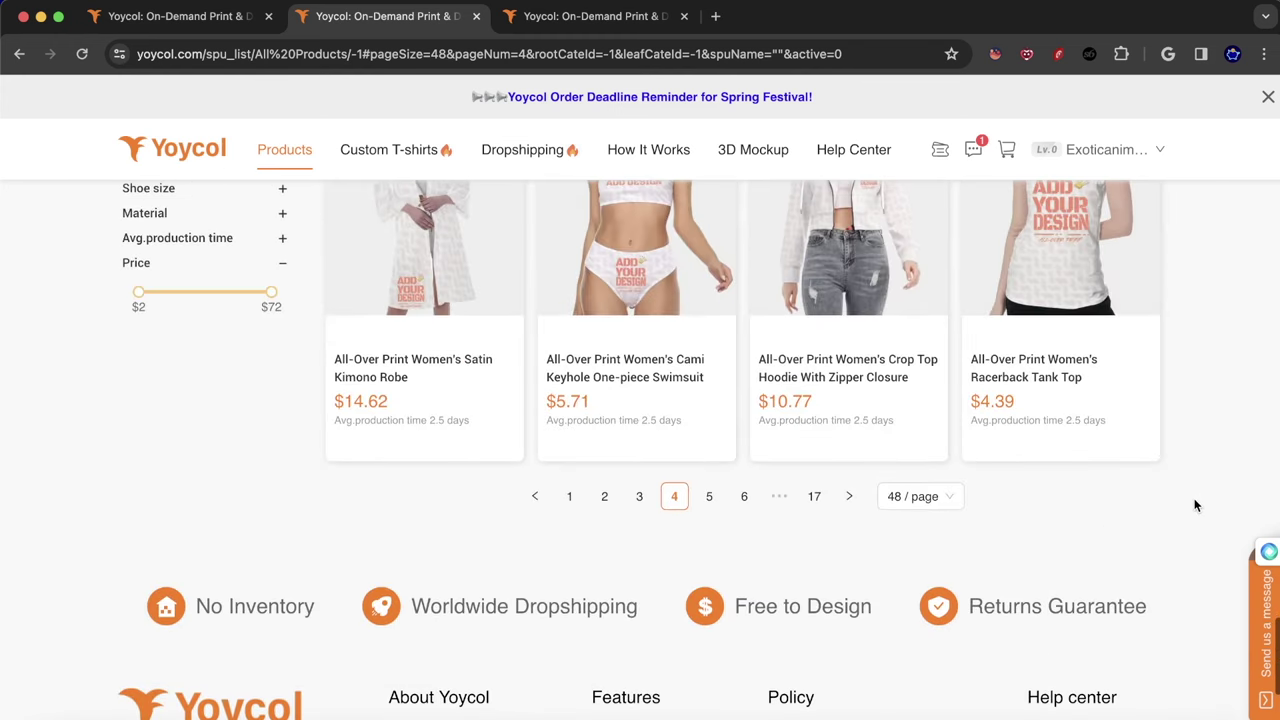
- Go to page 6 of the catalogue and scroll down through its products
{"action": "left_click", "coordinate": [744, 497]}
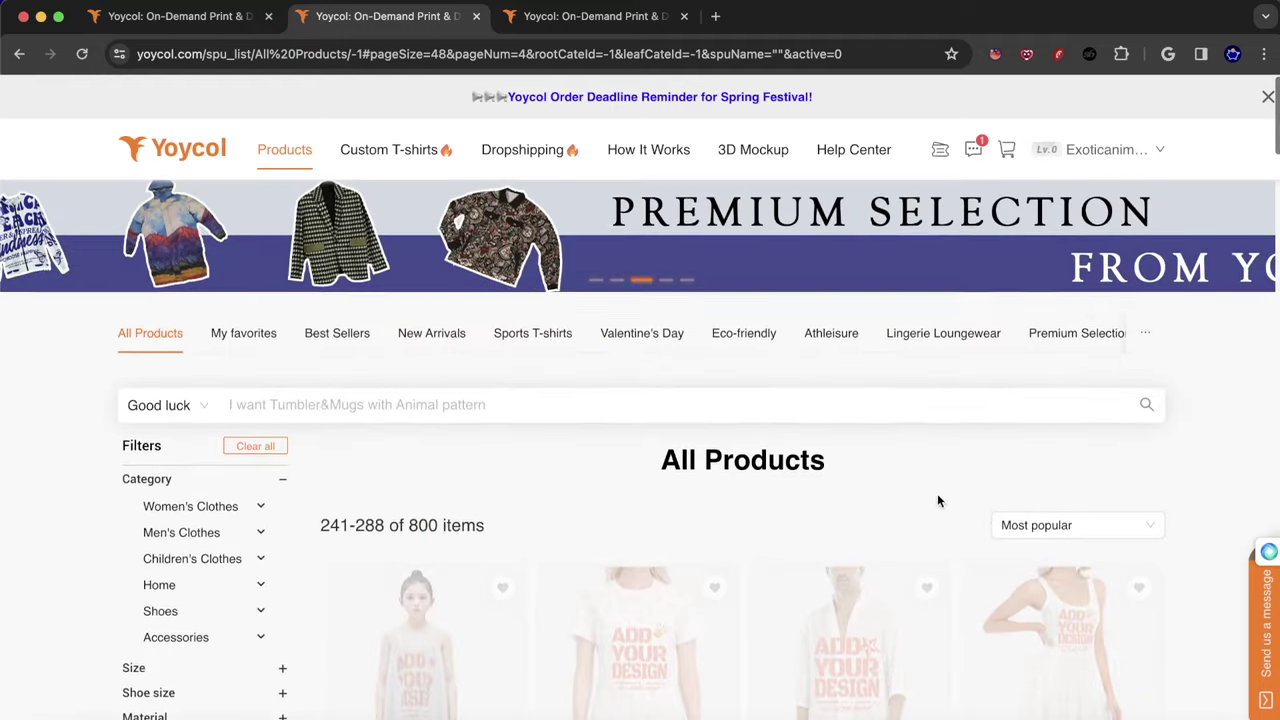
{"action": "scroll", "coordinate": [995, 470], "scroll_direction": "down", "scroll_amount": 2}
{"action": "scroll", "coordinate": [1003, 467], "scroll_direction": "down", "scroll_amount": 1}
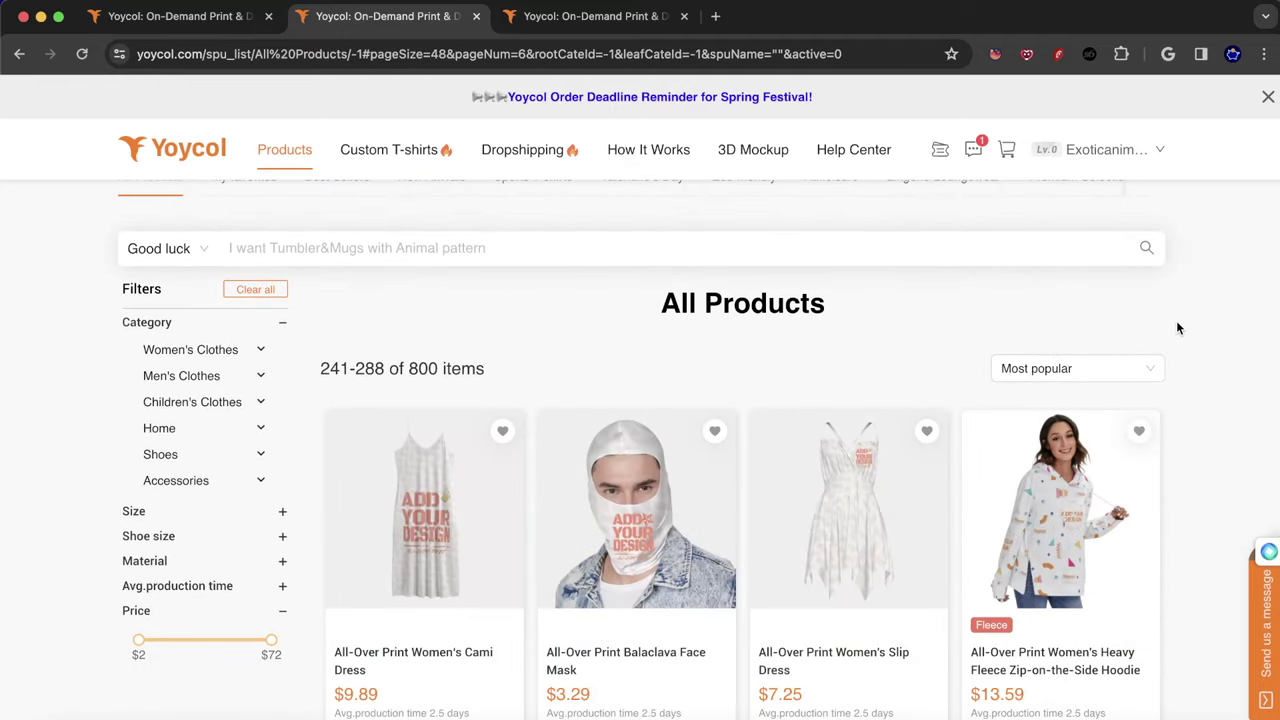
{"action": "scroll", "coordinate": [1175, 340], "scroll_direction": "down", "scroll_amount": 8}
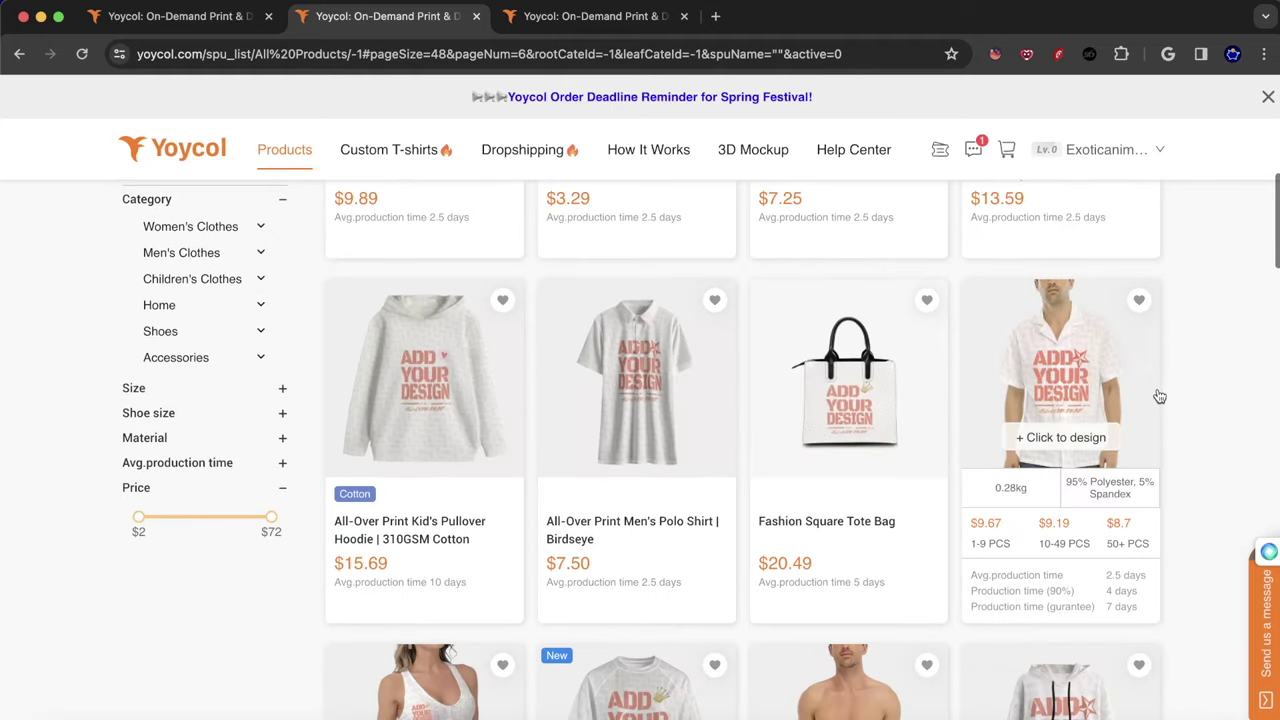
{"action": "scroll", "coordinate": [1157, 390], "scroll_direction": "down", "scroll_amount": 8}
- Return to the dashboard tab, open Main Menu, and scroll through the coupon tasks and Trending products
{"action": "left_click", "coordinate": [228, 28]}
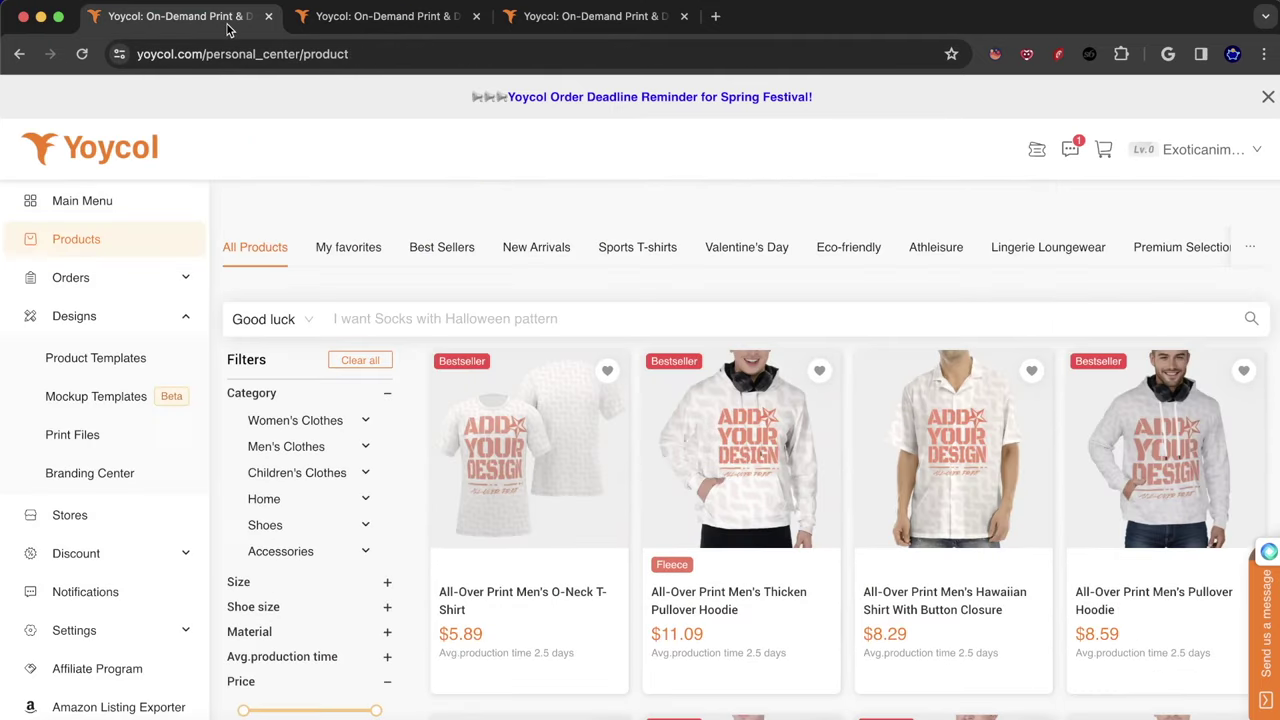
{"action": "left_click", "coordinate": [64, 201]}
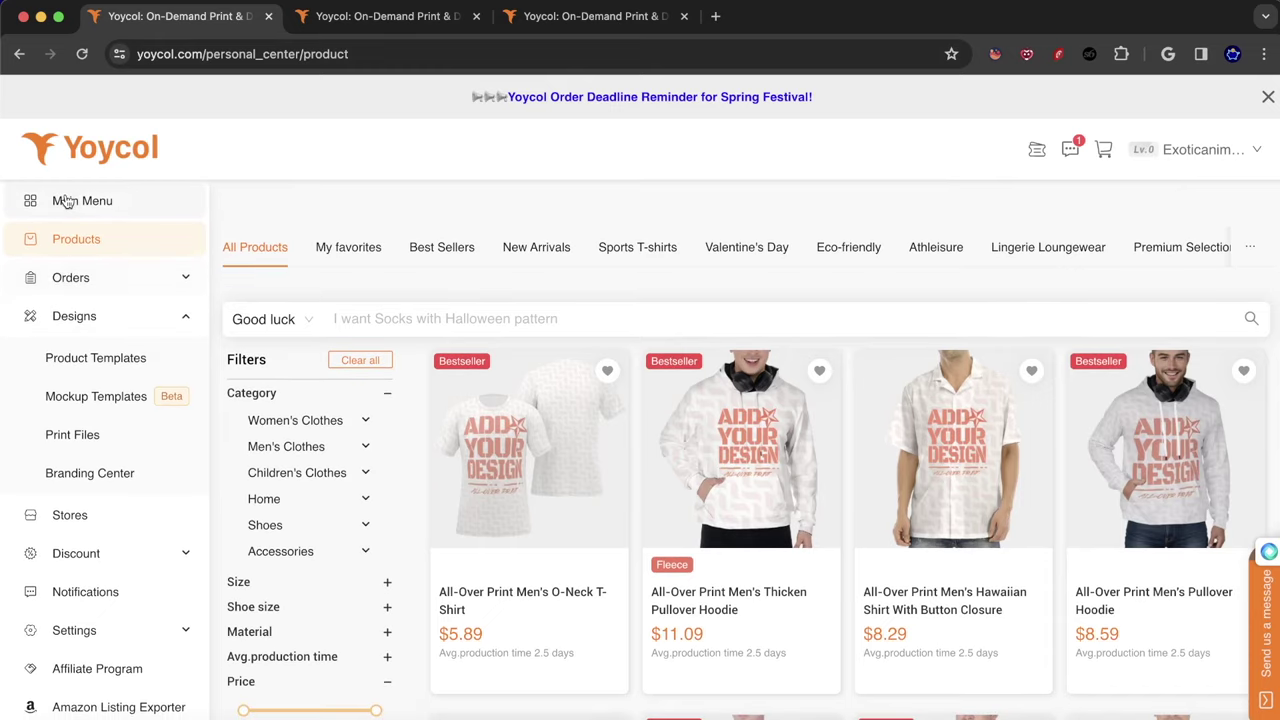
{"action": "scroll", "coordinate": [457, 356], "scroll_direction": "down", "scroll_amount": 8}
{"action": "scroll", "coordinate": [451, 360], "scroll_direction": "up", "scroll_amount": 8}
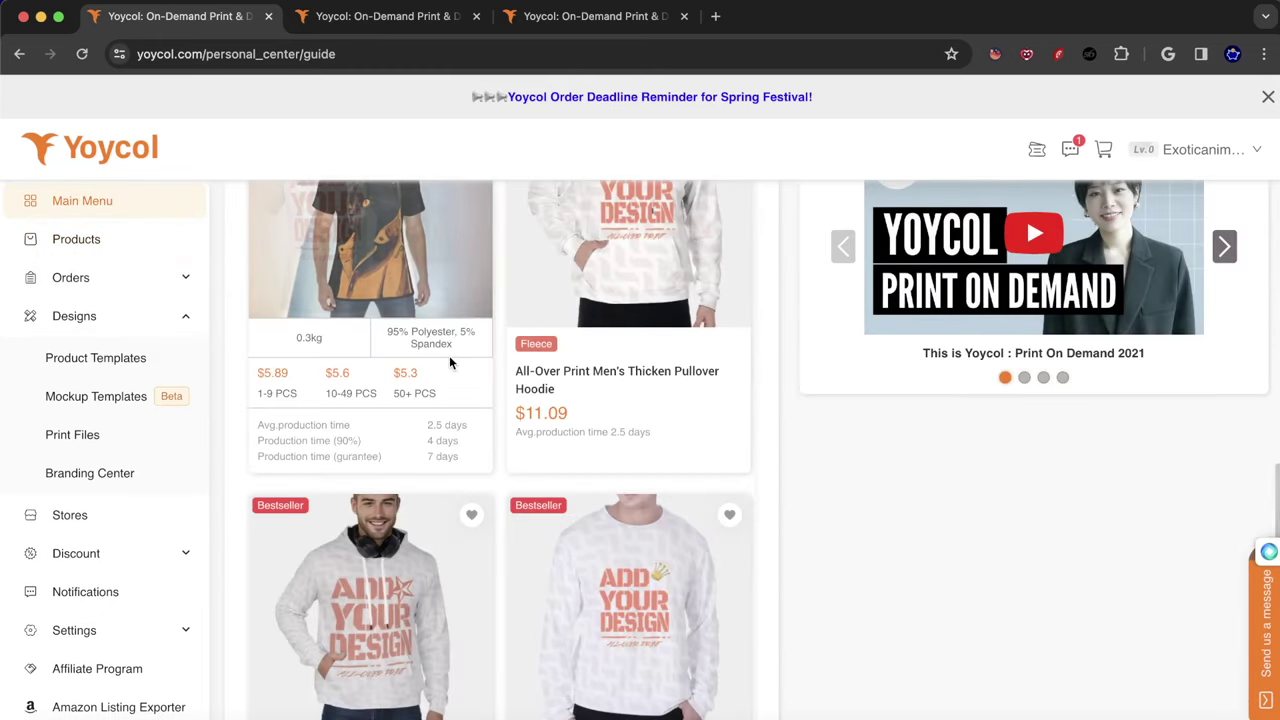
{"action": "scroll", "coordinate": [749, 383], "scroll_direction": "down", "scroll_amount": 10}
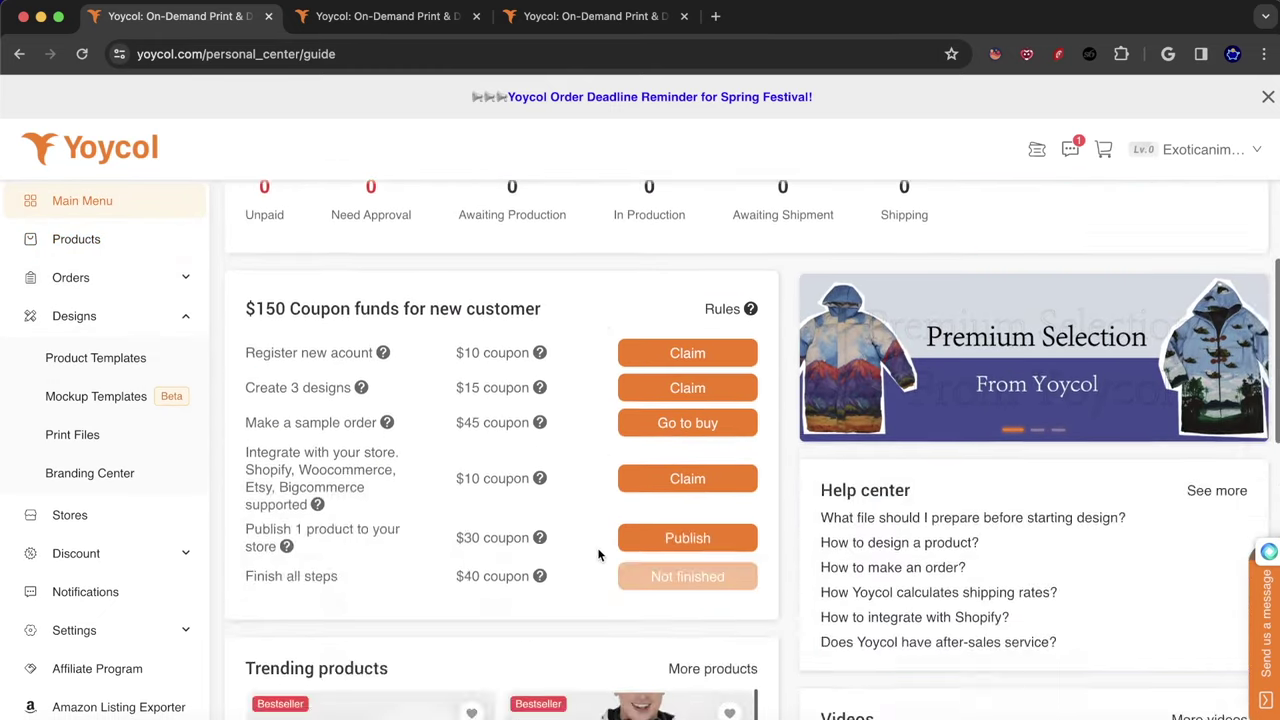
{"action": "scroll", "coordinate": [418, 495], "scroll_direction": "up", "scroll_amount": 2}
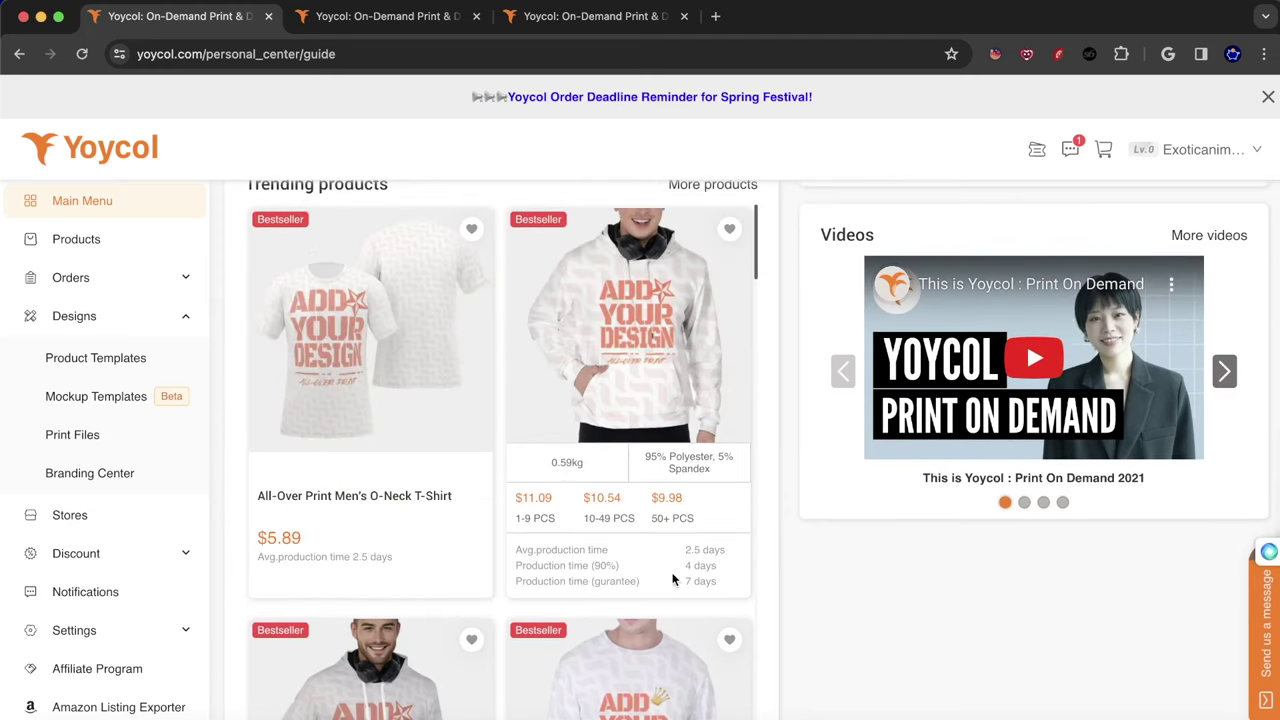
{"action": "scroll", "coordinate": [451, 394], "scroll_direction": "up", "scroll_amount": 2}
{"action": "scroll", "coordinate": [451, 394], "scroll_direction": "up", "scroll_amount": 1}
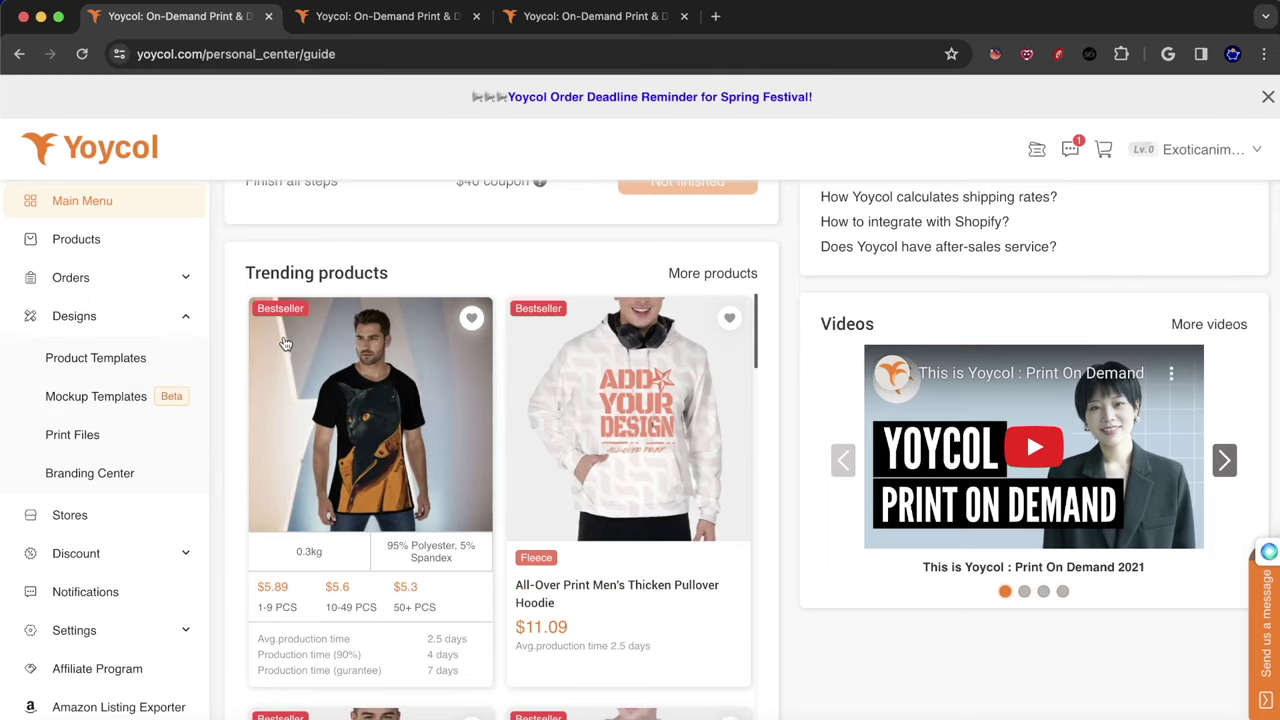
{"action": "scroll", "coordinate": [285, 344], "scroll_direction": "down", "scroll_amount": 3}
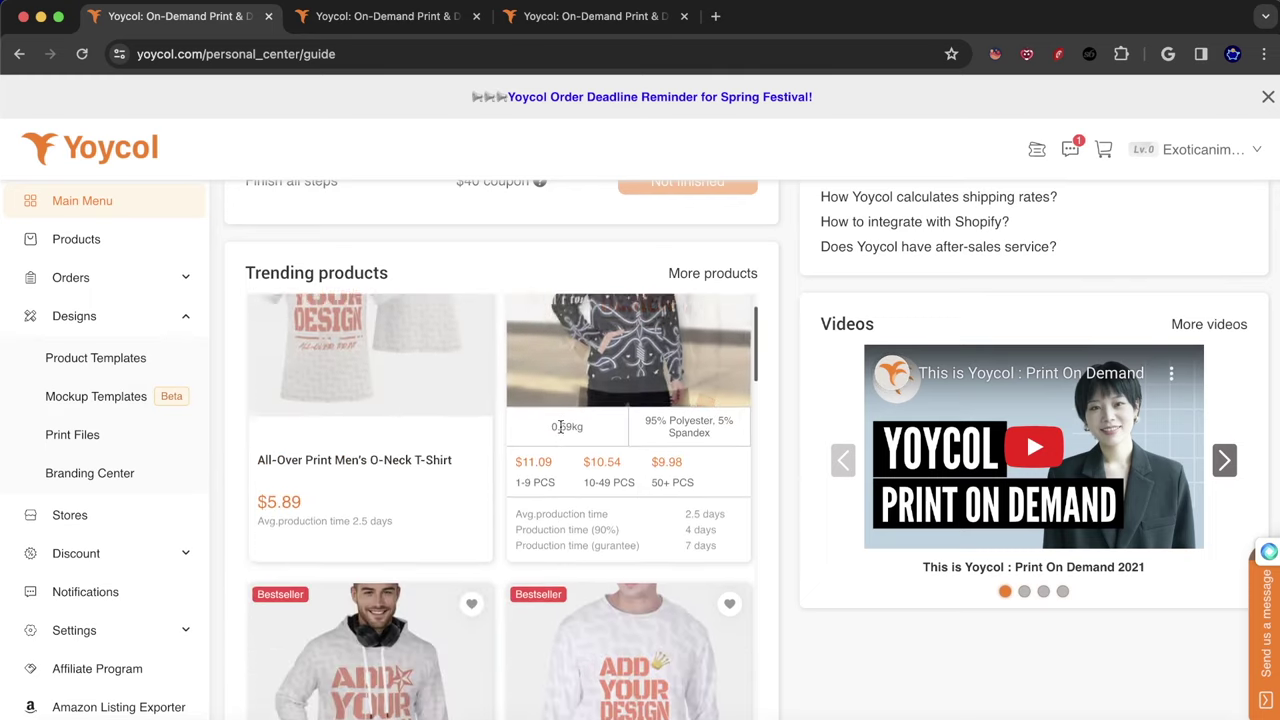
{"action": "scroll", "coordinate": [797, 454], "scroll_direction": "down", "scroll_amount": 1}
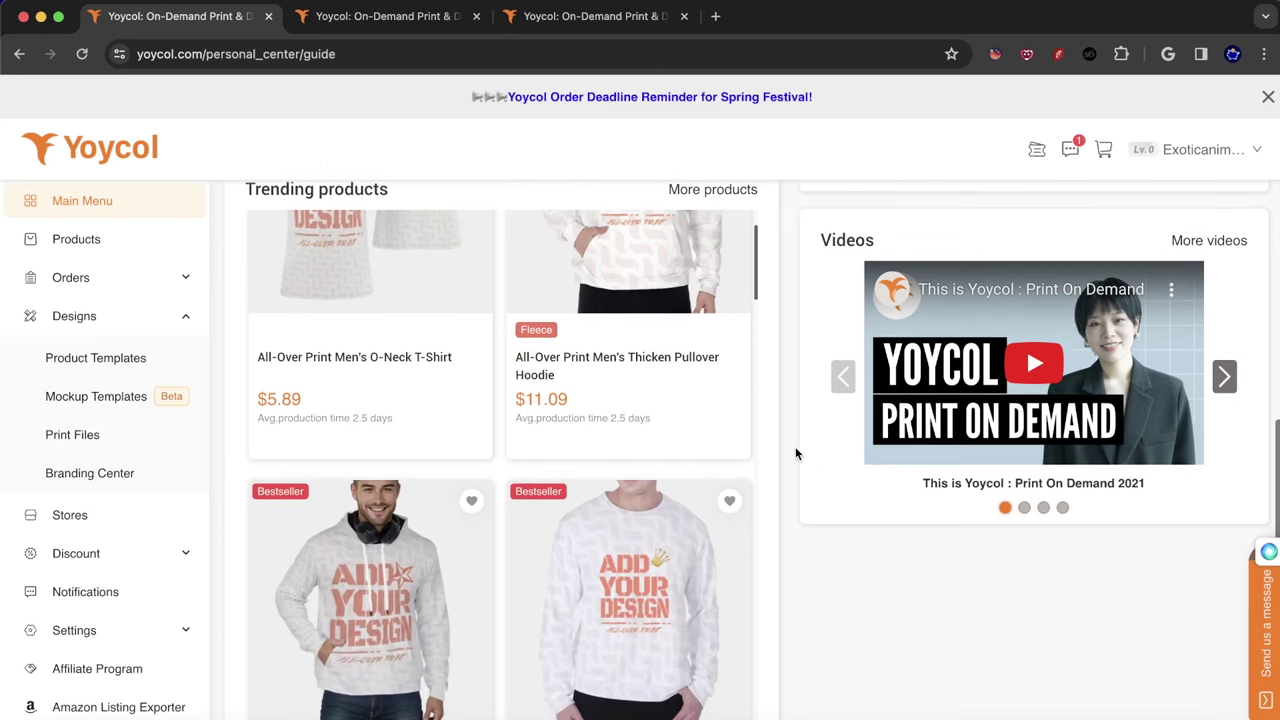
{"action": "scroll", "coordinate": [808, 495], "scroll_direction": "up", "scroll_amount": 4}
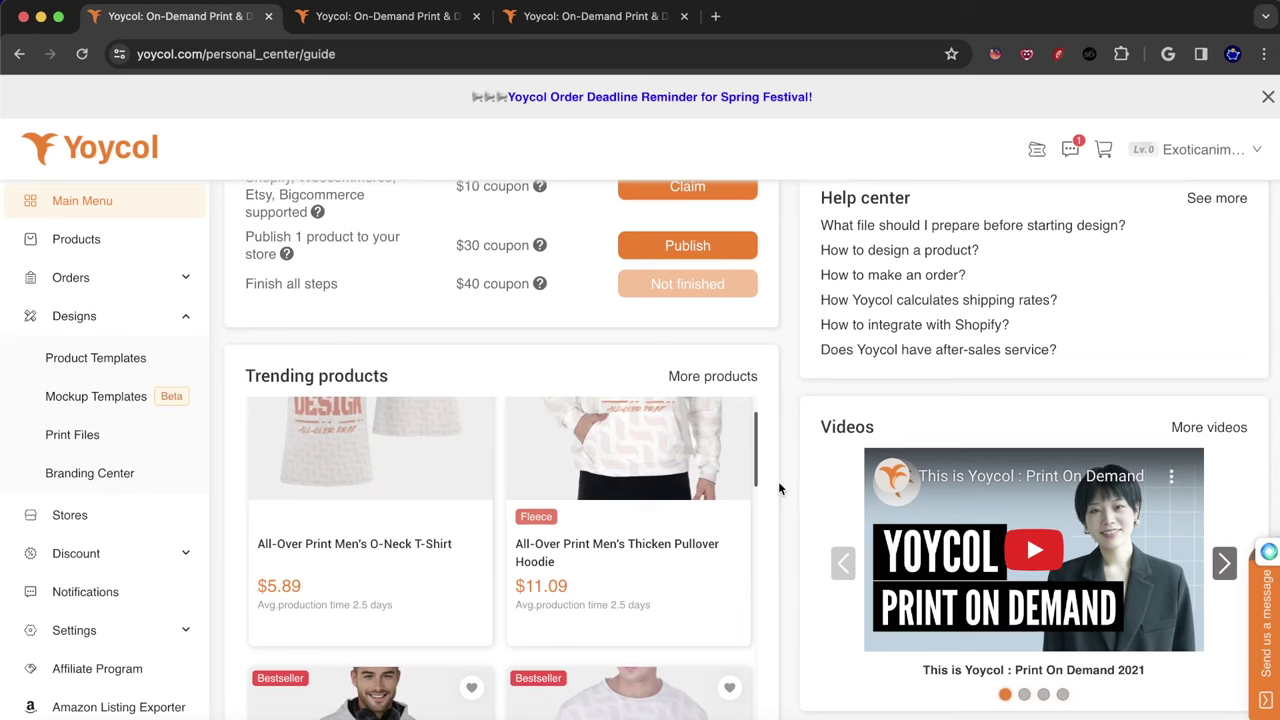
{"action": "scroll", "coordinate": [752, 492], "scroll_direction": "up", "scroll_amount": 3}
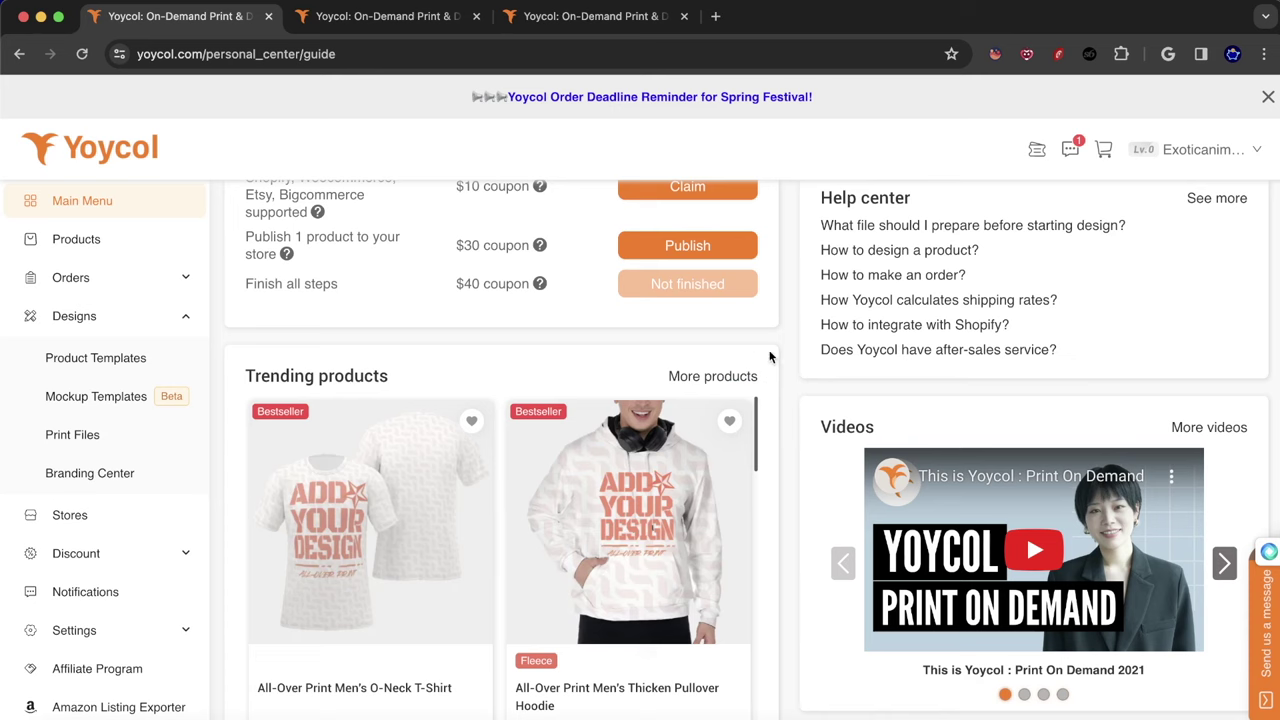
{"action": "scroll", "coordinate": [771, 357], "scroll_direction": "down", "scroll_amount": 3}
- Scroll over the welcome and membership panel, then open Products to the All Products tab
{"action": "scroll", "coordinate": [368, 344], "scroll_direction": "down", "scroll_amount": 5}
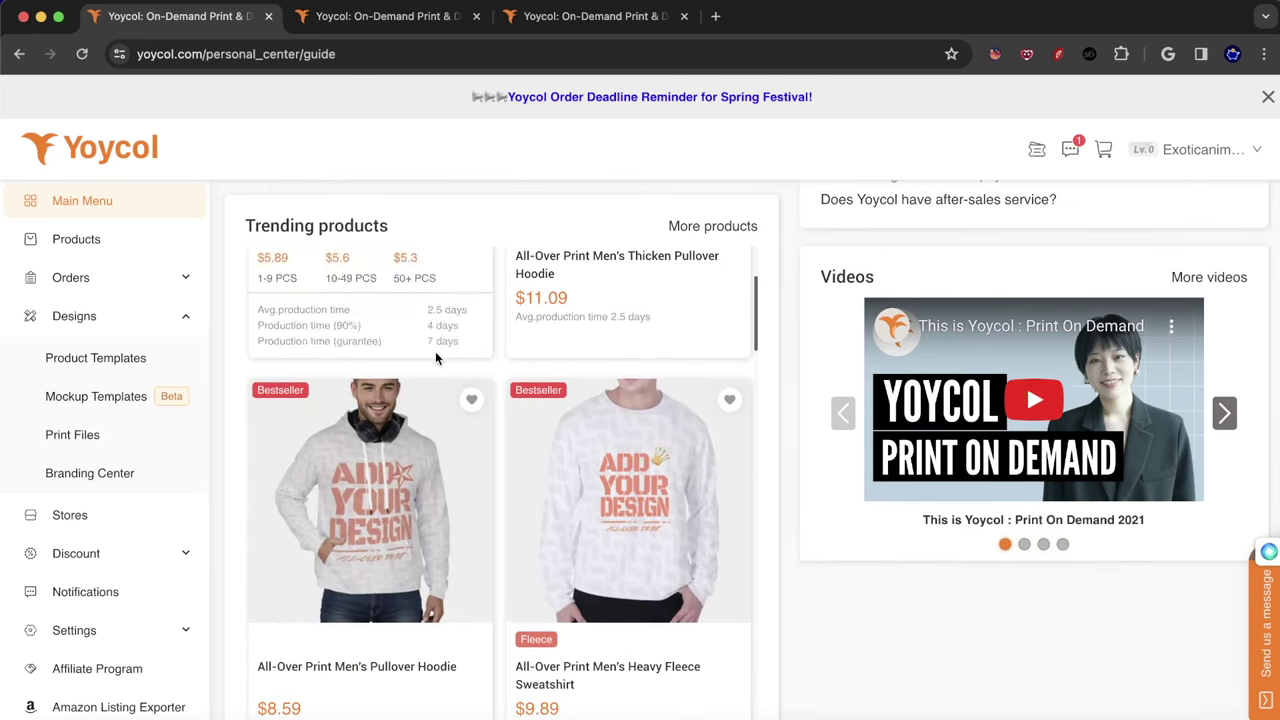
{"action": "scroll", "coordinate": [469, 460], "scroll_direction": "up", "scroll_amount": 5}
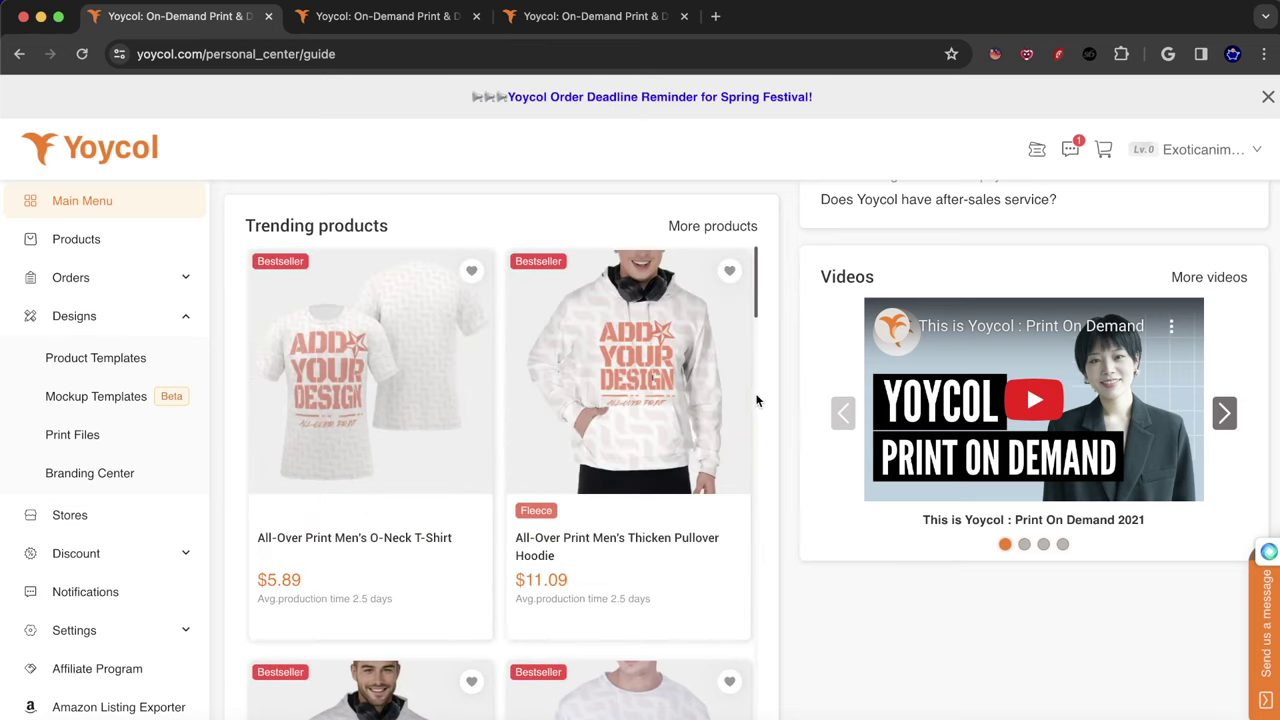
{"action": "scroll", "coordinate": [781, 398], "scroll_direction": "up", "scroll_amount": 5}
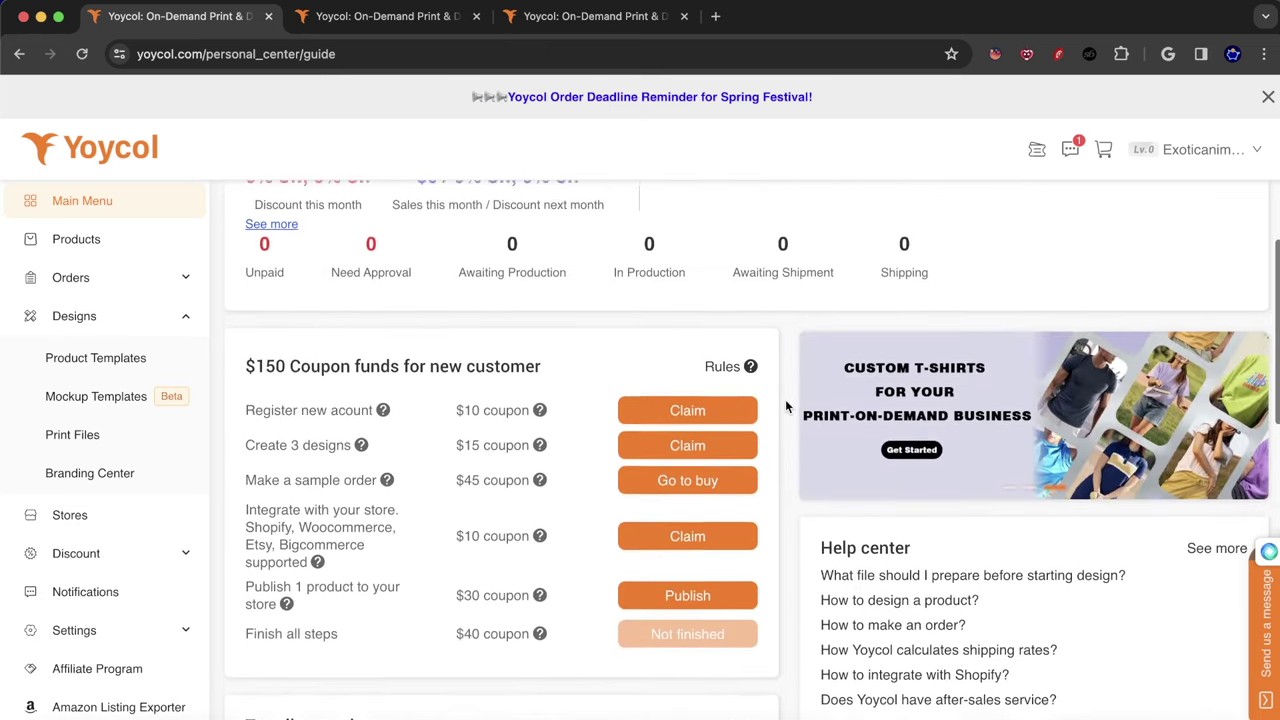
{"action": "scroll", "coordinate": [780, 417], "scroll_direction": "down", "scroll_amount": 1}
{"action": "scroll", "coordinate": [780, 417], "scroll_direction": "up", "scroll_amount": 3}
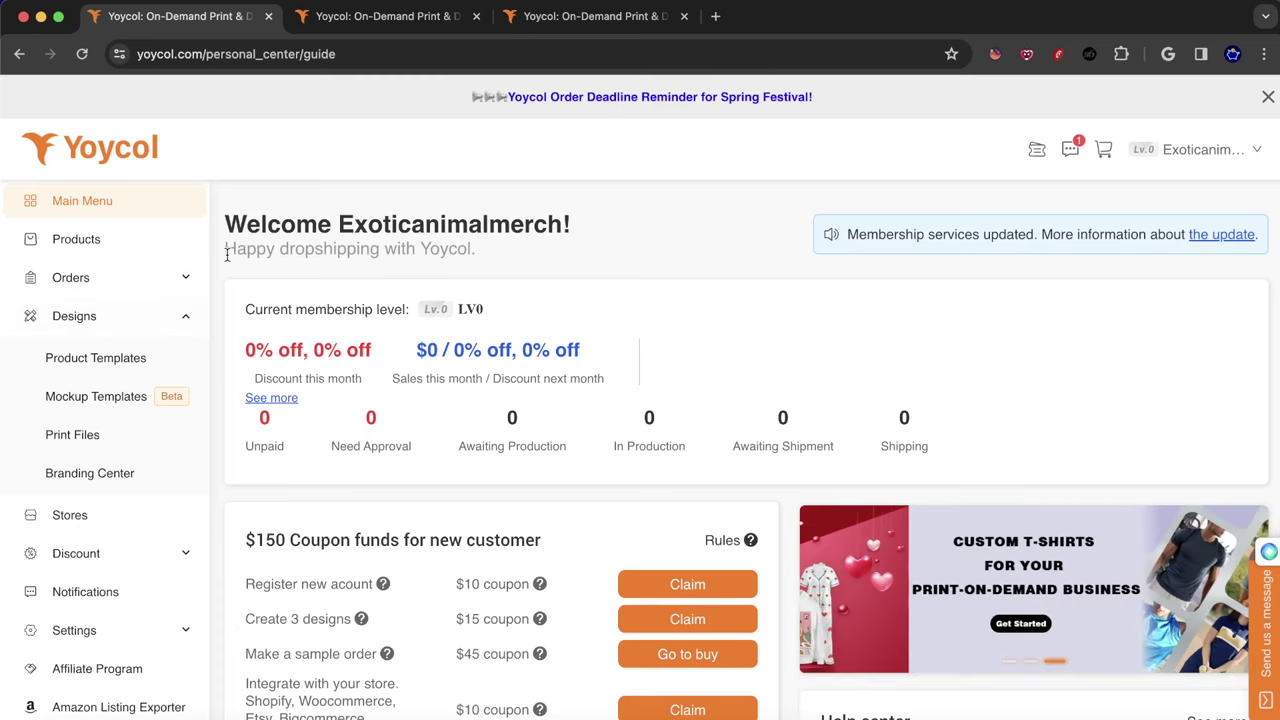
{"action": "left_click", "coordinate": [80, 243]}
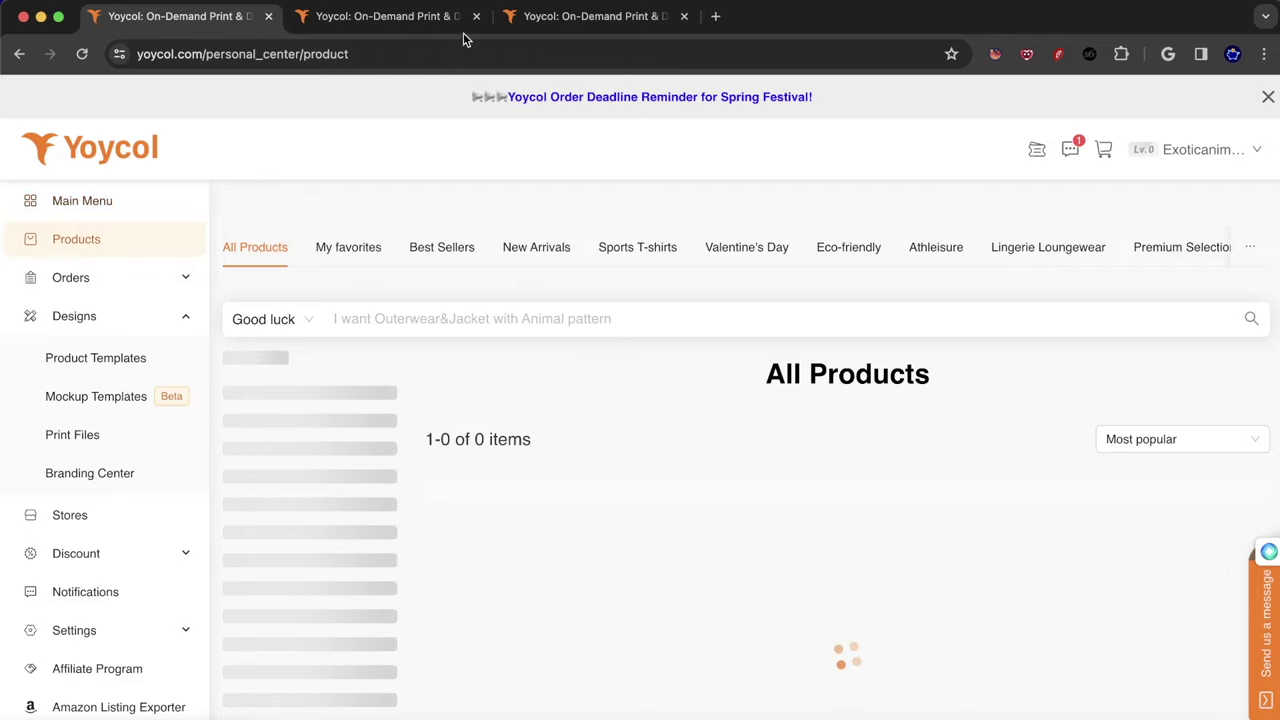
- Glance at the page-6 storefront tab, then return to the dashboard's product catalogue
{"action": "left_click", "coordinate": [411, 28]}
{"action": "scroll", "coordinate": [1060, 260], "scroll_direction": "up", "scroll_amount": 10}
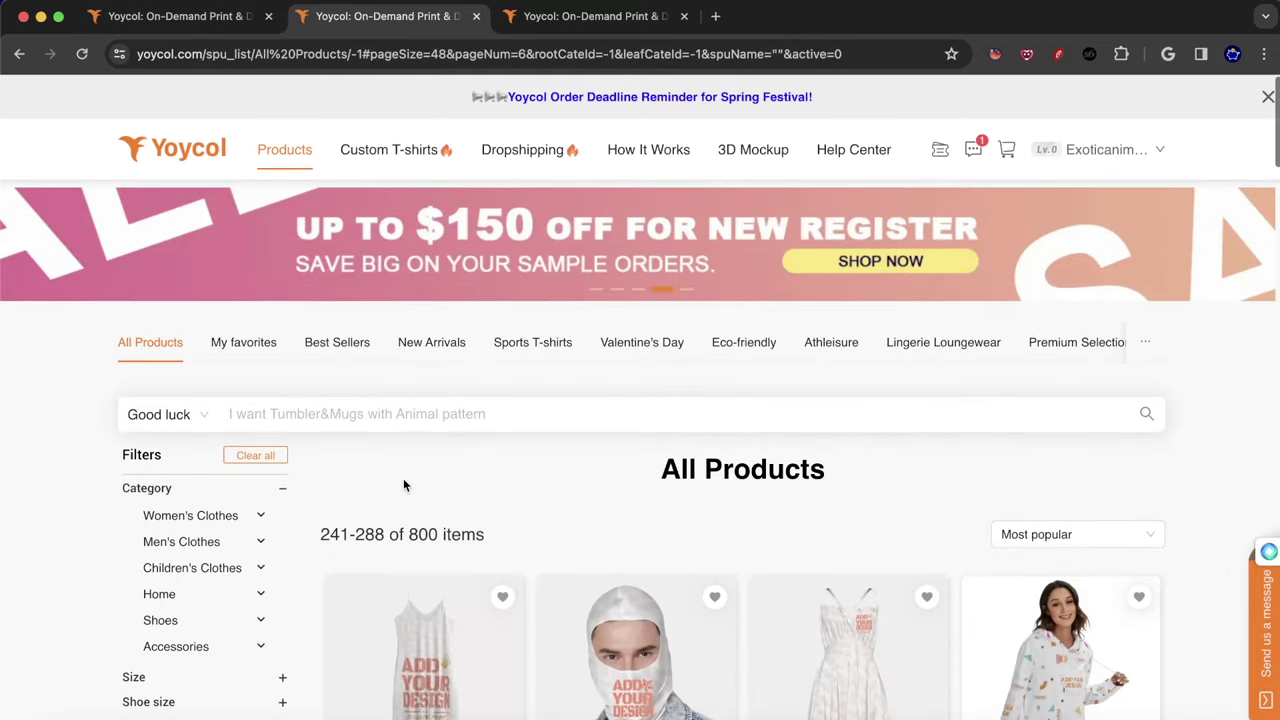
{"action": "key", "text": "ctrl+shift+Tab"}
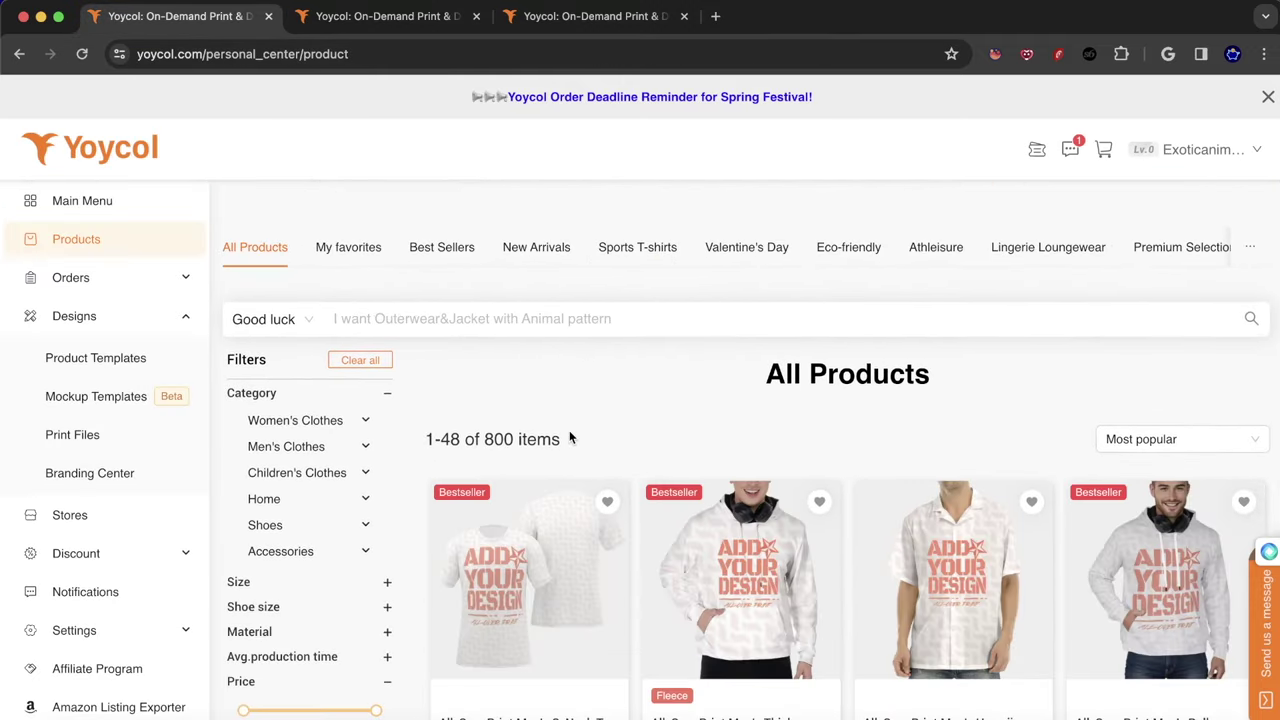
{"action": "scroll", "coordinate": [569, 437], "scroll_direction": "down", "scroll_amount": 6}
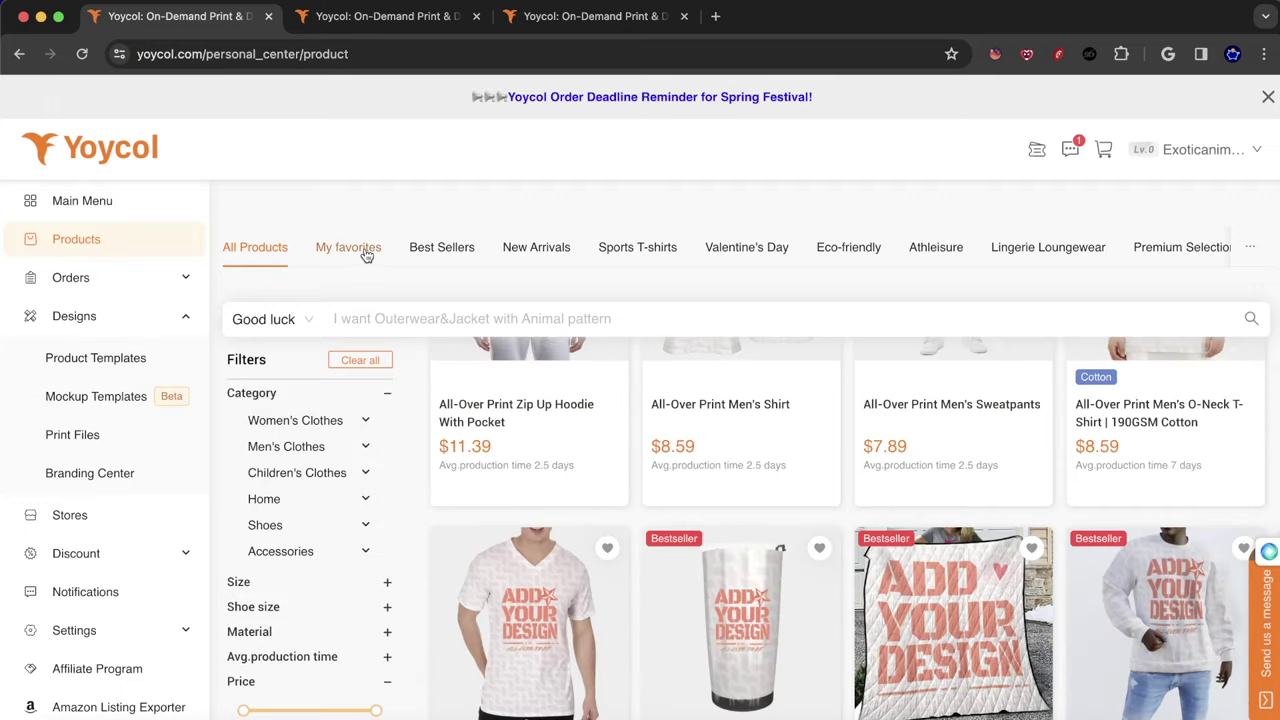
- Check My favorites, then browse the 139-item Valentine's Day collection
{"action": "left_click", "coordinate": [366, 256]}
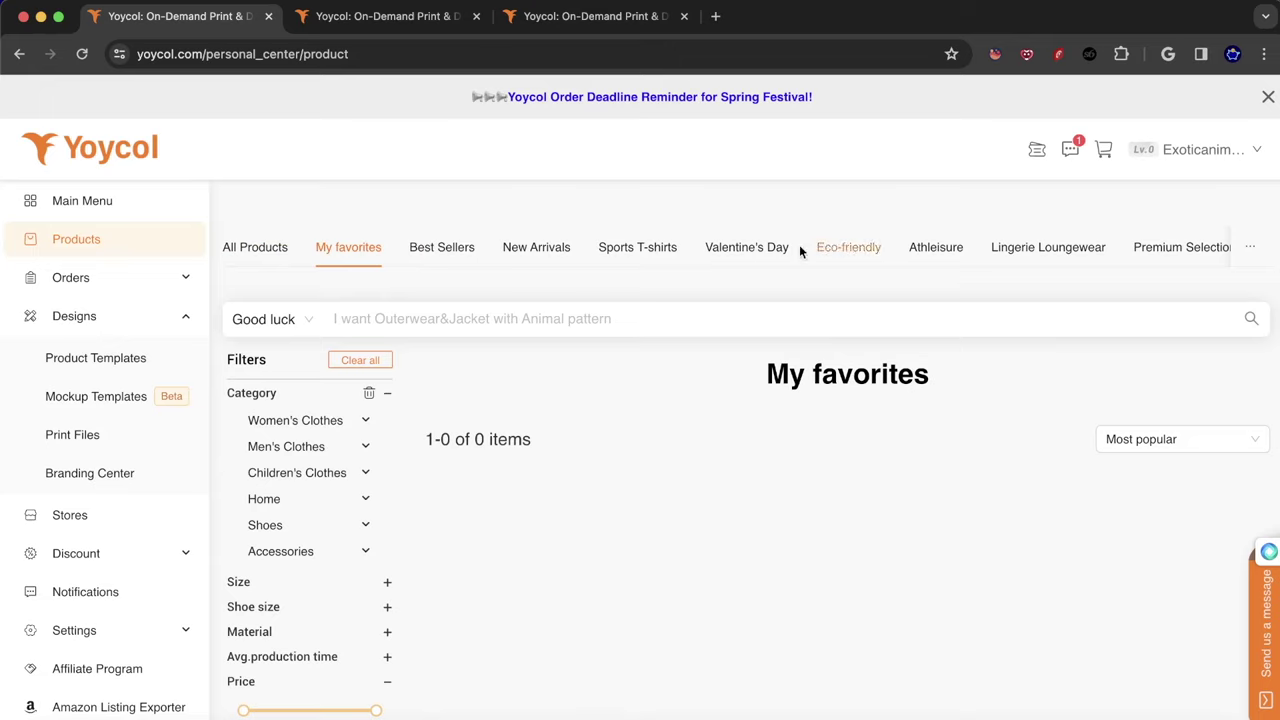
{"action": "left_click", "coordinate": [747, 250]}
{"action": "scroll", "coordinate": [714, 512], "scroll_direction": "down", "scroll_amount": 2}
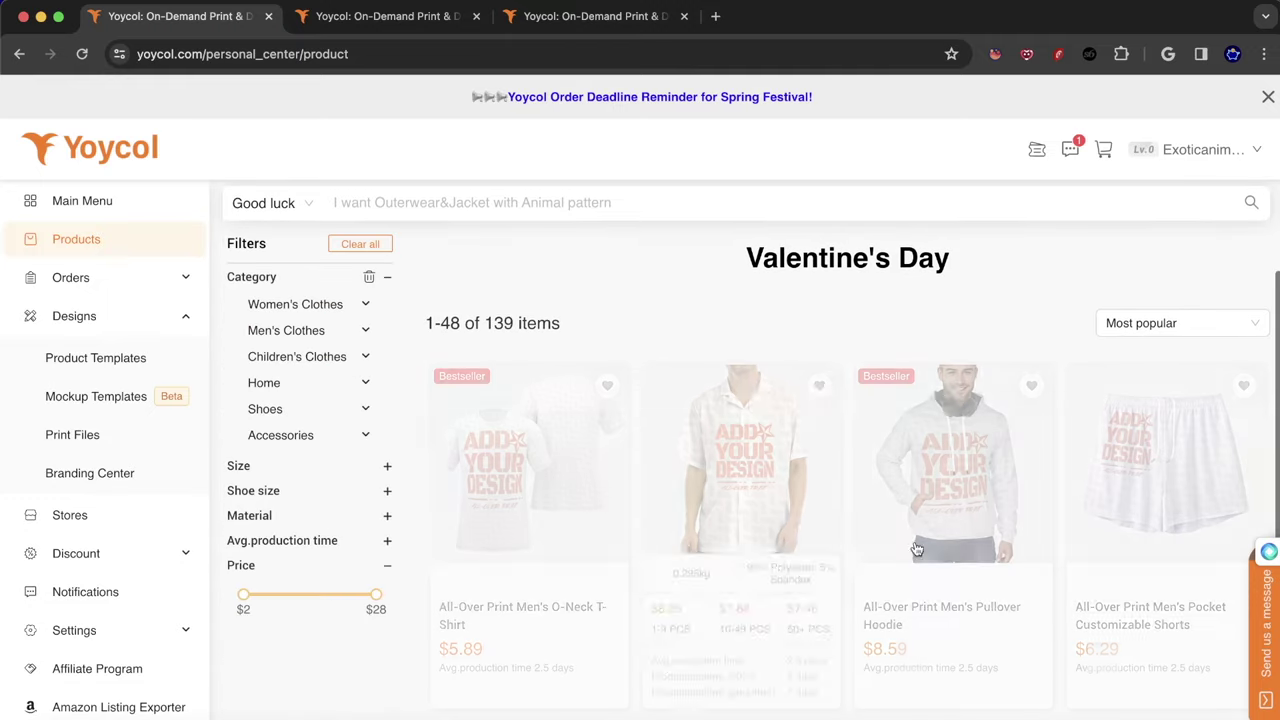
{"action": "scroll", "coordinate": [837, 417], "scroll_direction": "down", "scroll_amount": 10}
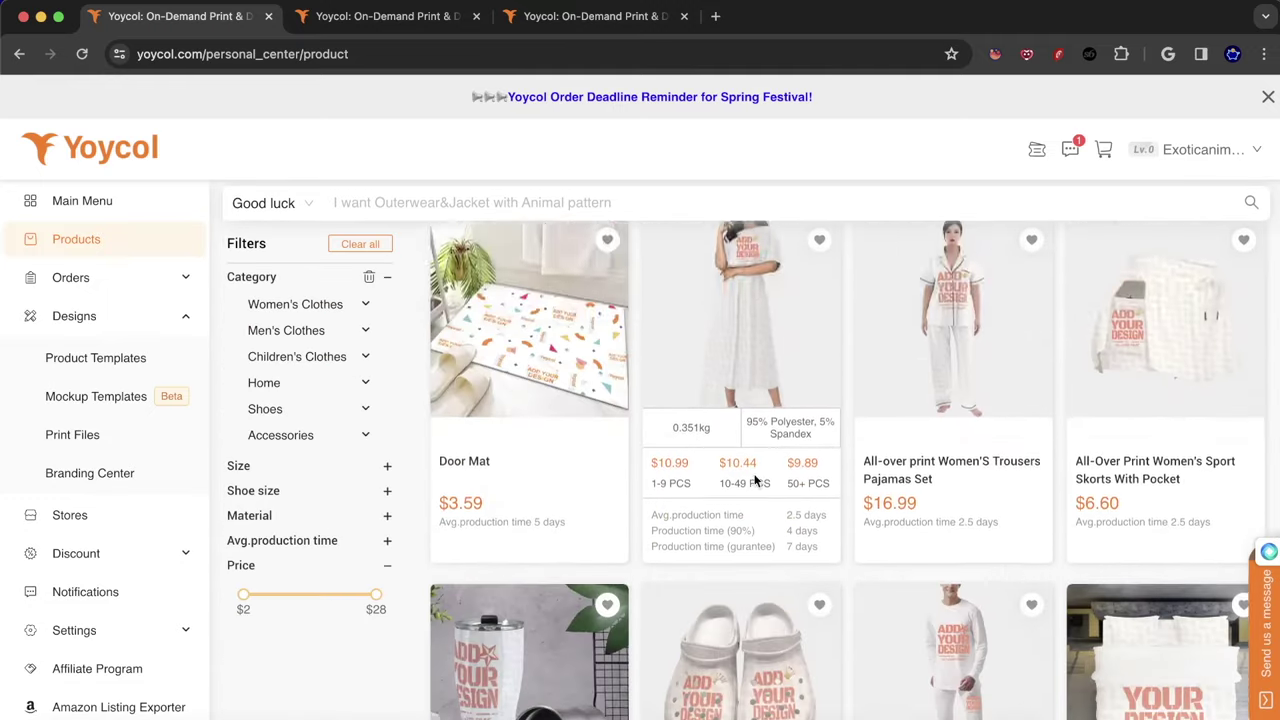
{"action": "scroll", "coordinate": [755, 481], "scroll_direction": "down", "scroll_amount": 5}
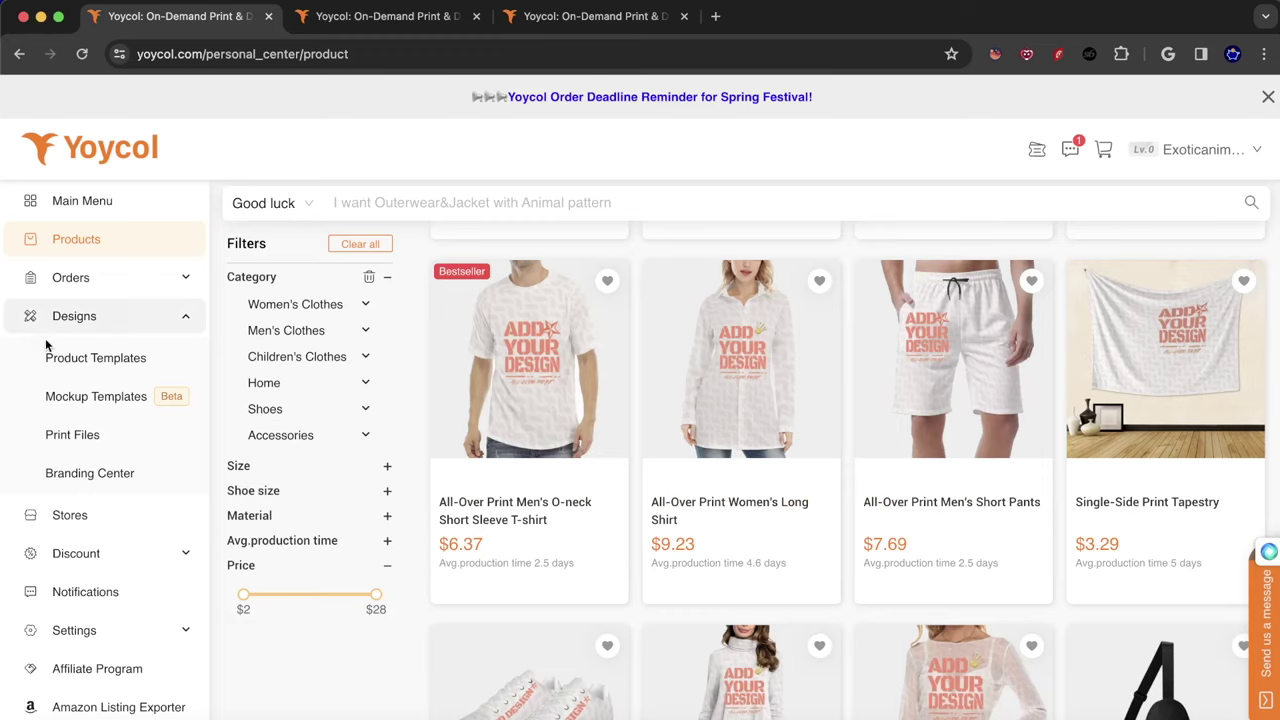
{"action": "left_click", "coordinate": [100, 397]}
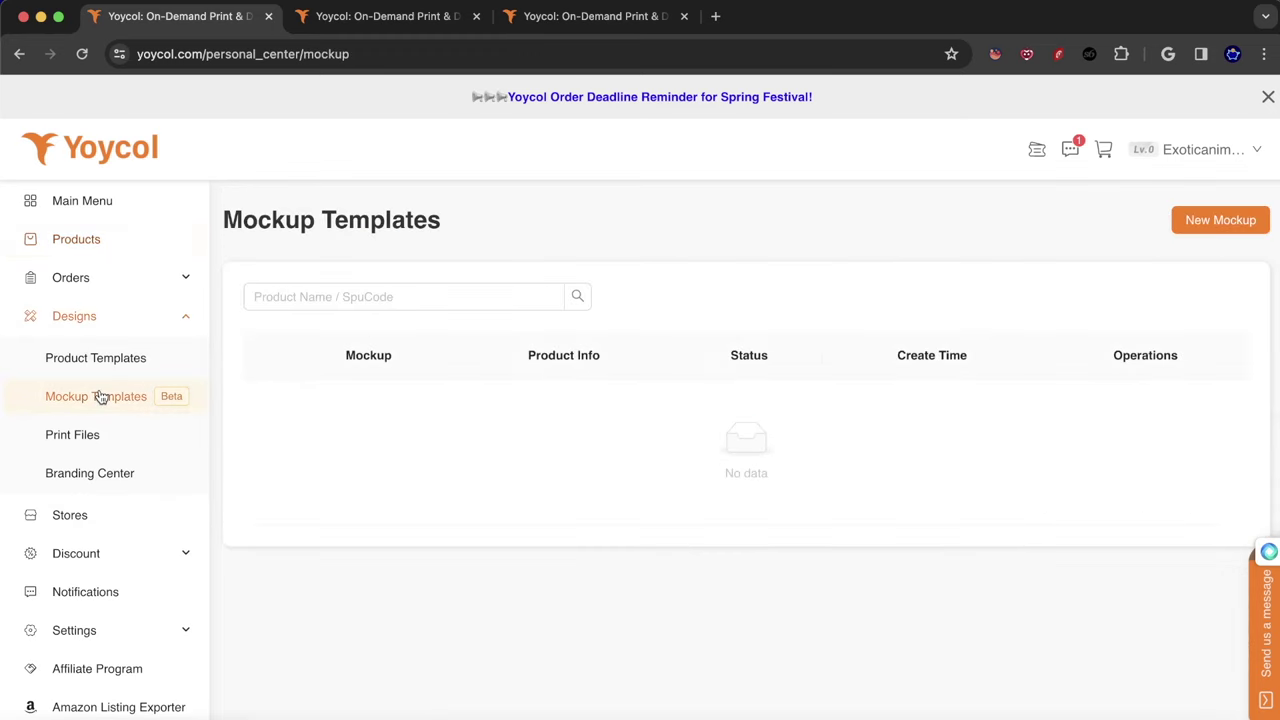
{"action": "left_click", "coordinate": [1195, 224]}
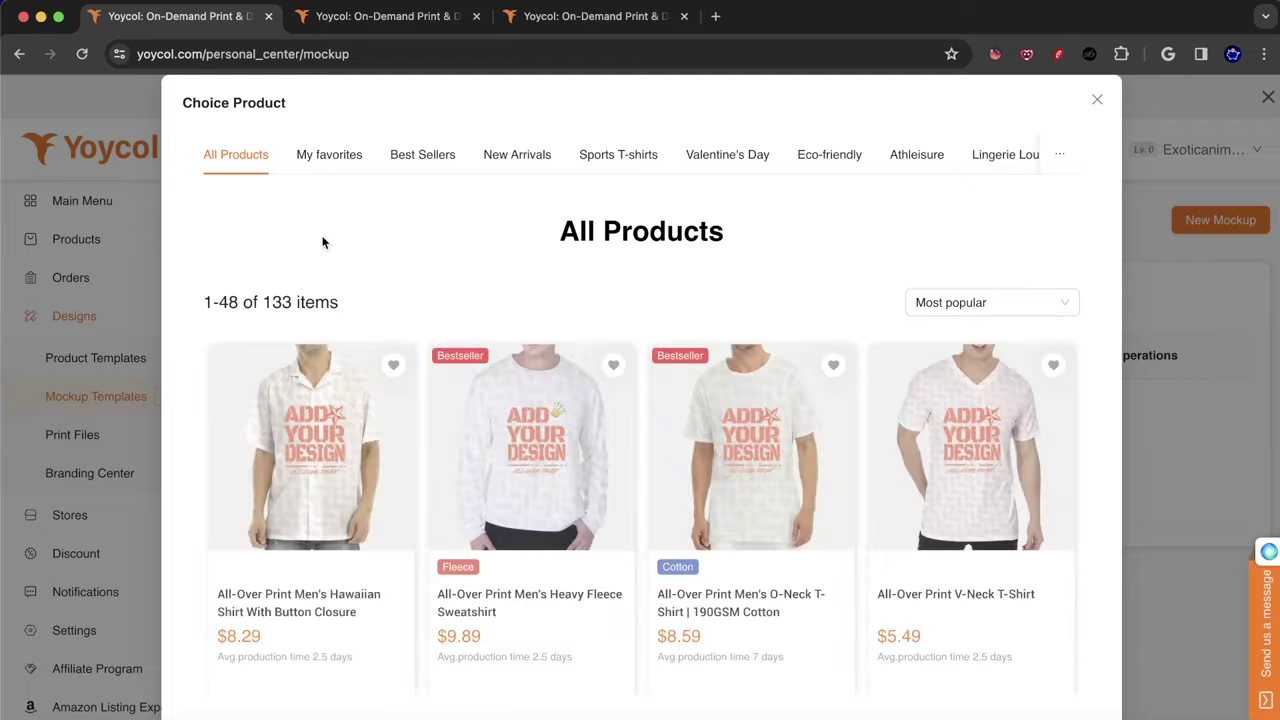
{"action": "left_click", "coordinate": [1185, 428]}
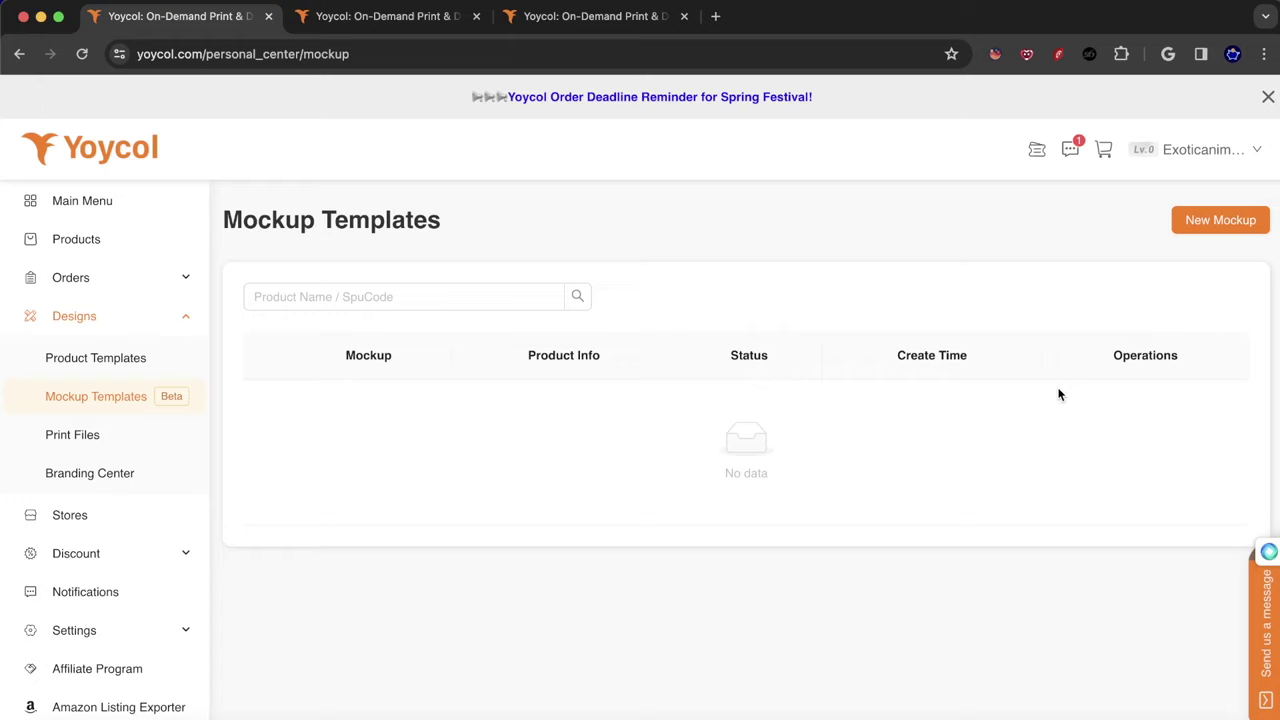
{"action": "left_click", "coordinate": [52, 447]}
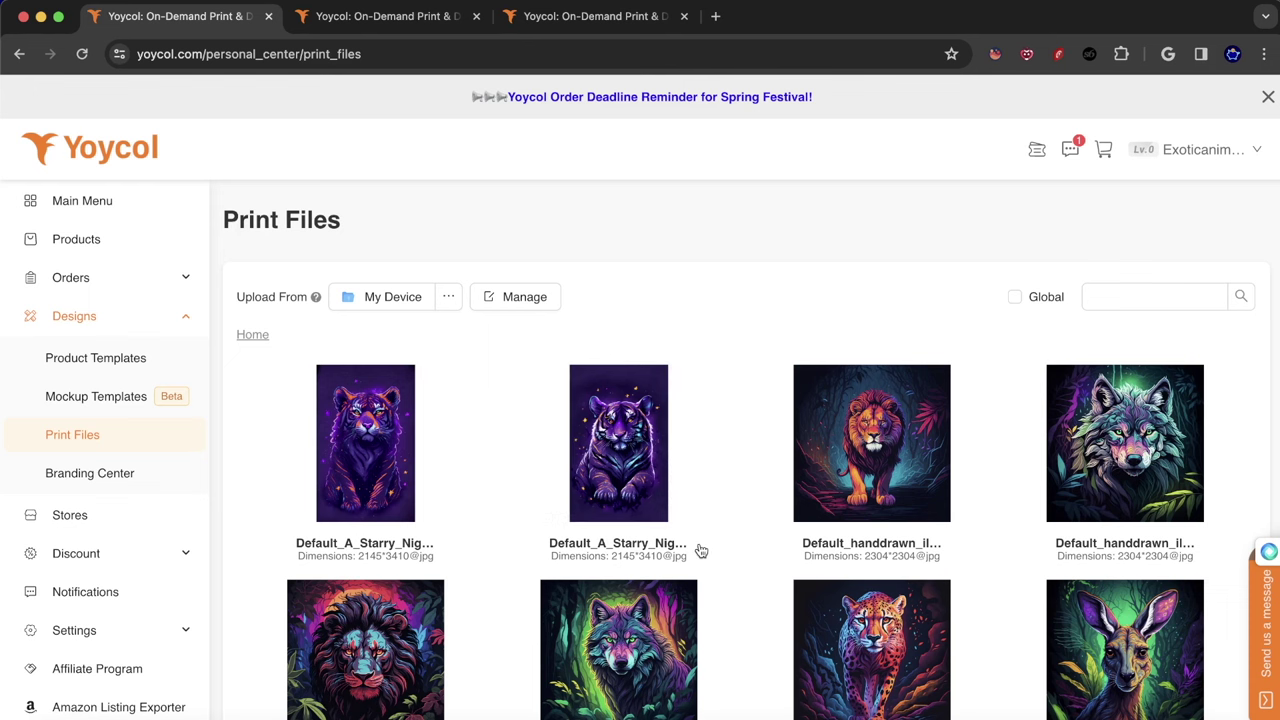
- Page through print files pages 2, 3 and back to 1, then open the Branding Center
{"action": "scroll", "coordinate": [701, 551], "scroll_direction": "down", "scroll_amount": 2}
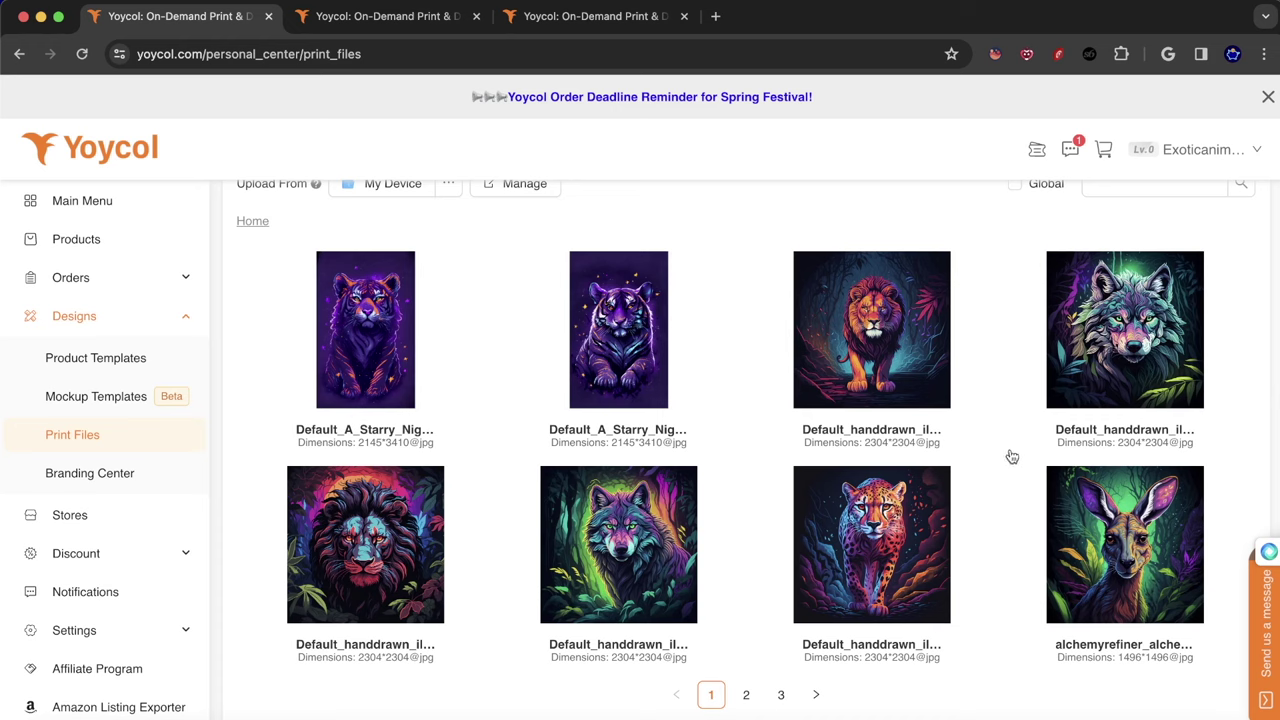
{"action": "left_click", "coordinate": [745, 697]}
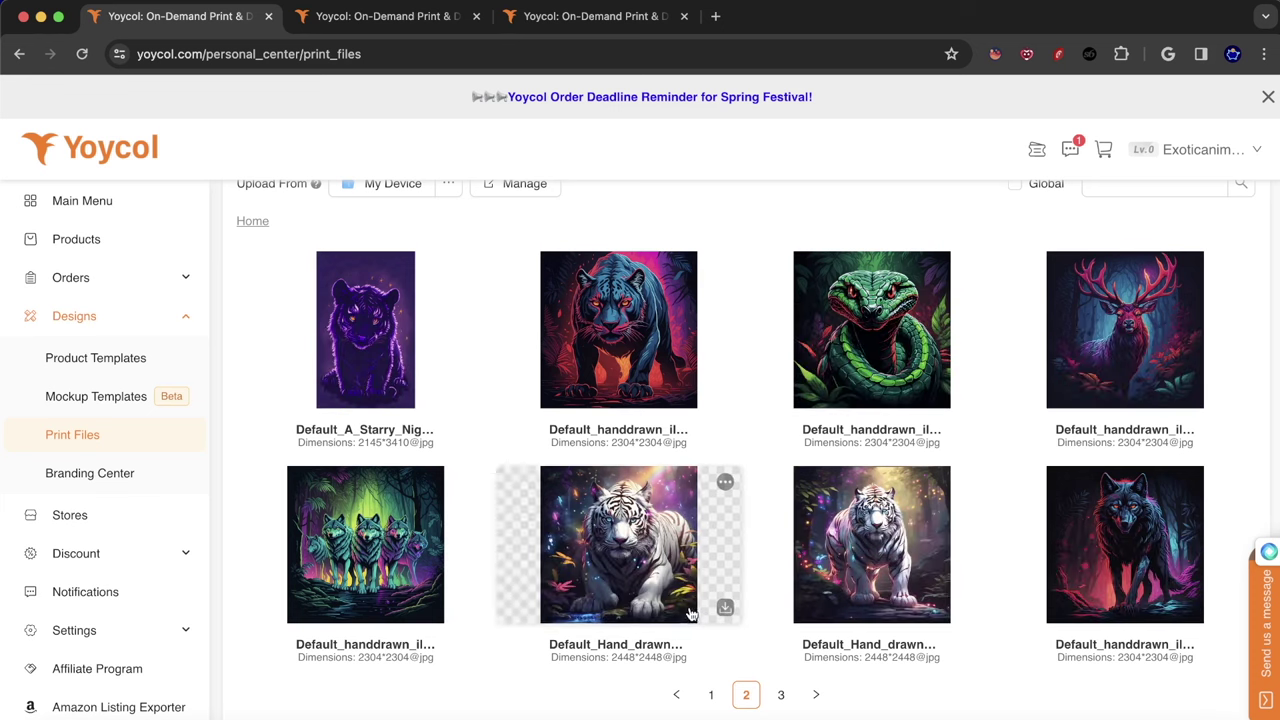
{"action": "left_click", "coordinate": [772, 696]}
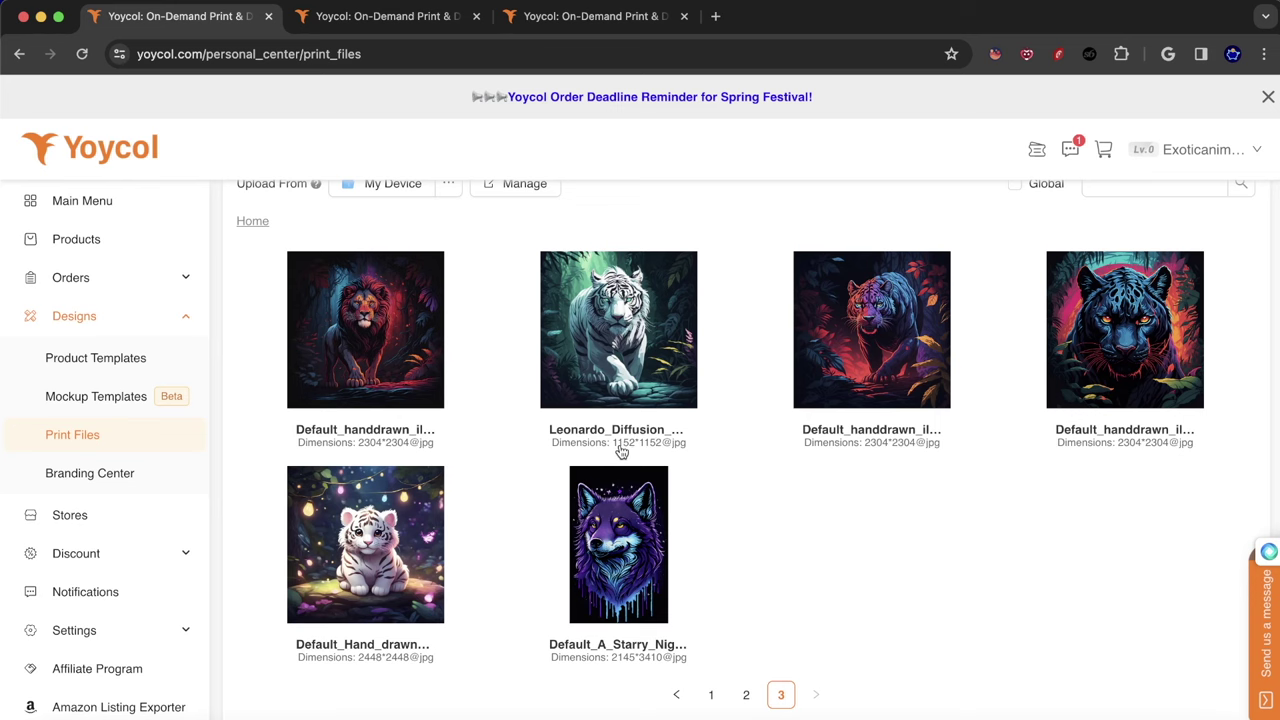
{"action": "left_click", "coordinate": [708, 694]}
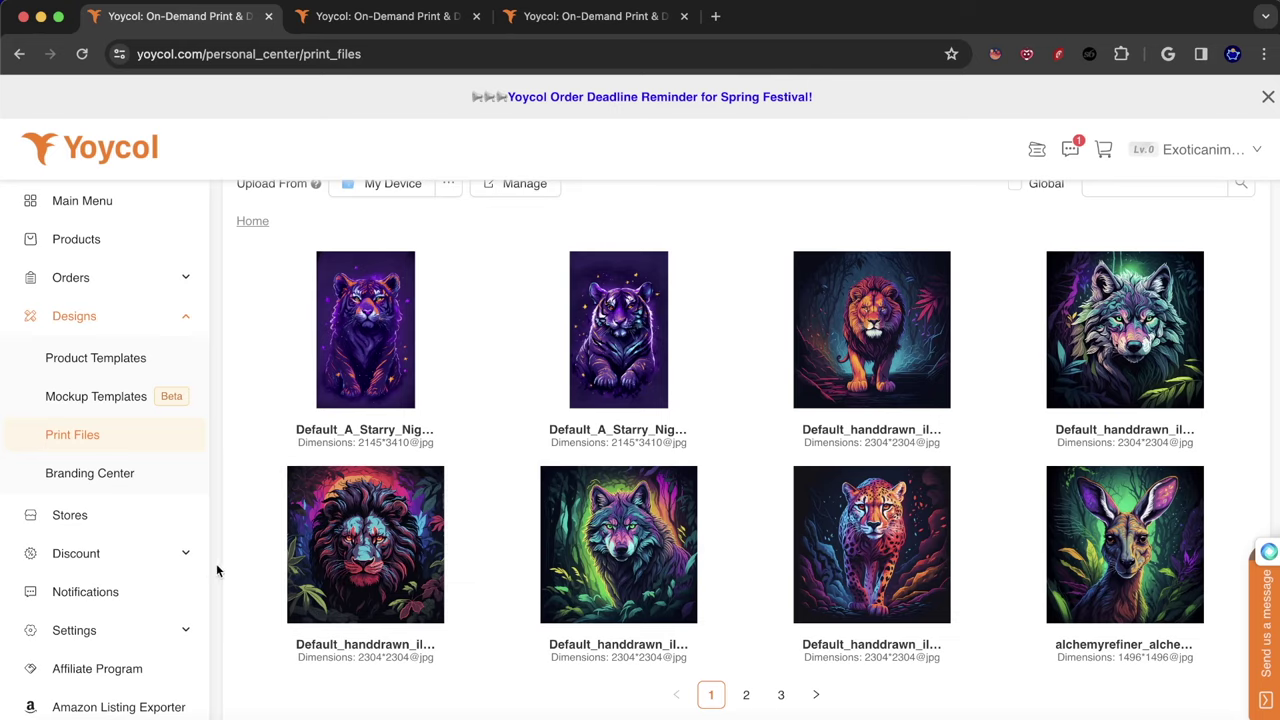
{"action": "left_click", "coordinate": [147, 481]}
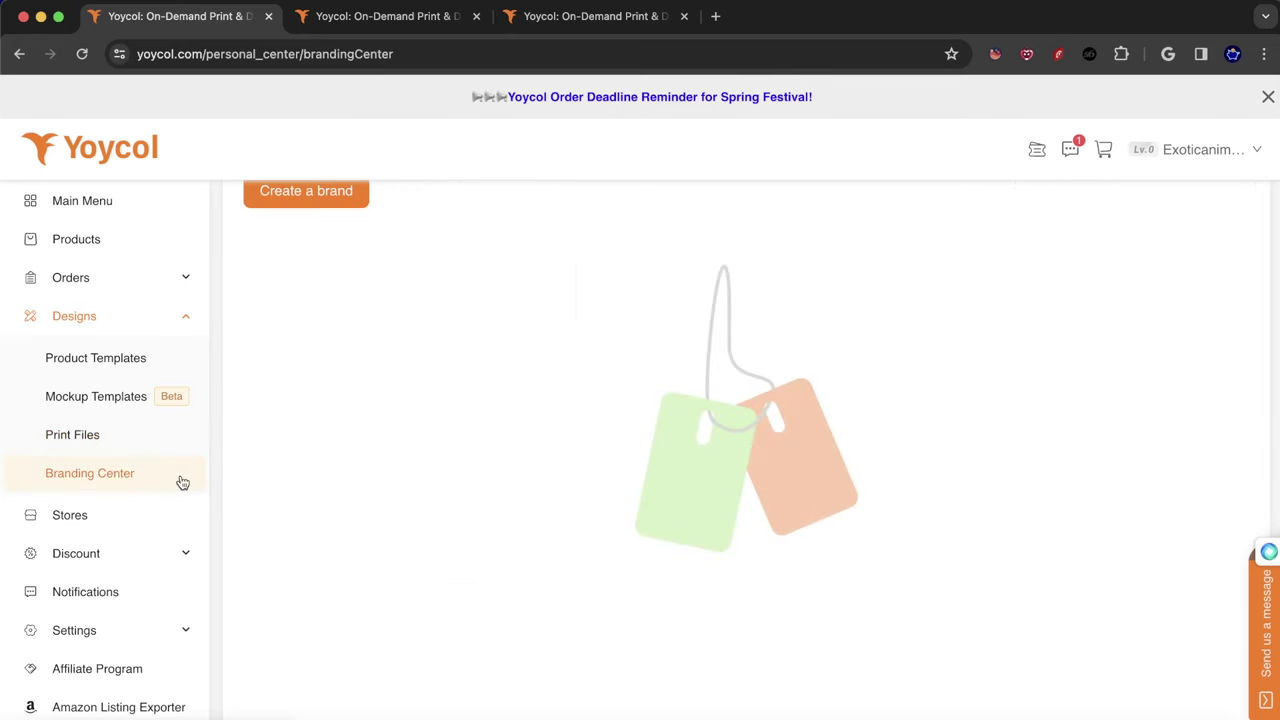
- Open the Create a brand form, close it unused, and land on the Stores page
{"action": "scroll", "coordinate": [341, 459], "scroll_direction": "up", "scroll_amount": 1}
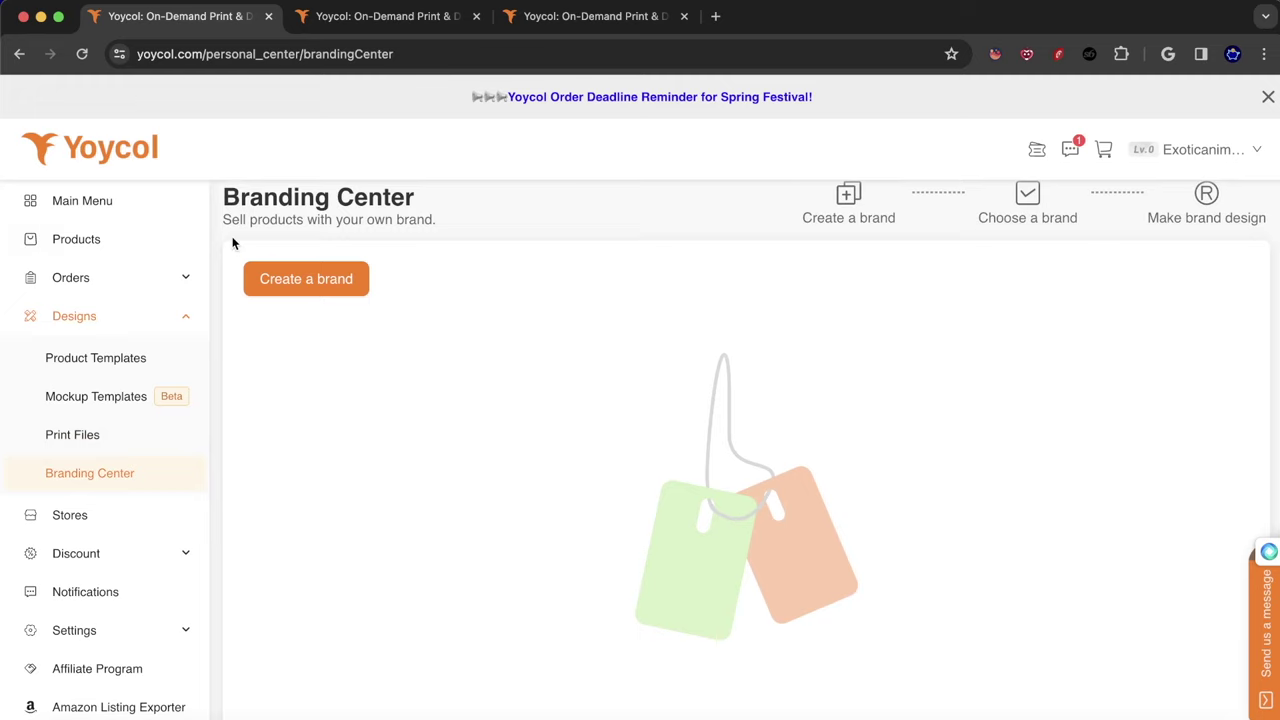
{"action": "left_click", "coordinate": [307, 290]}
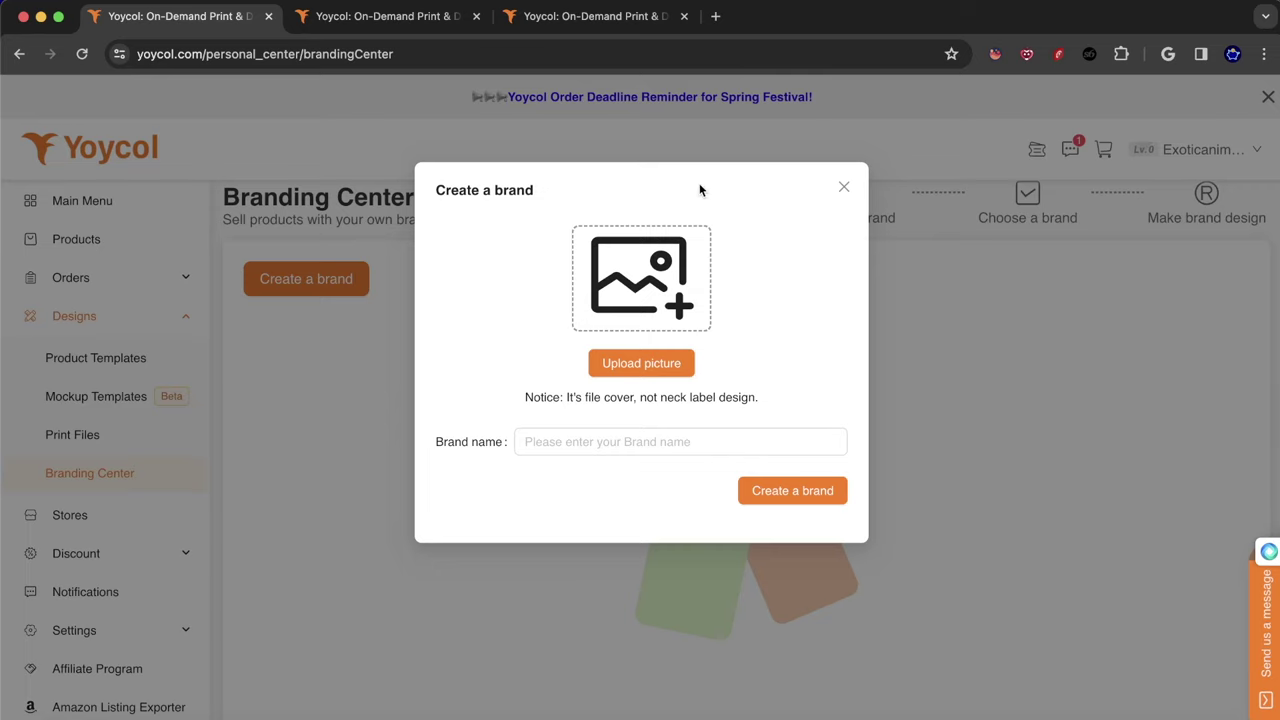
{"action": "left_click", "coordinate": [843, 187]}
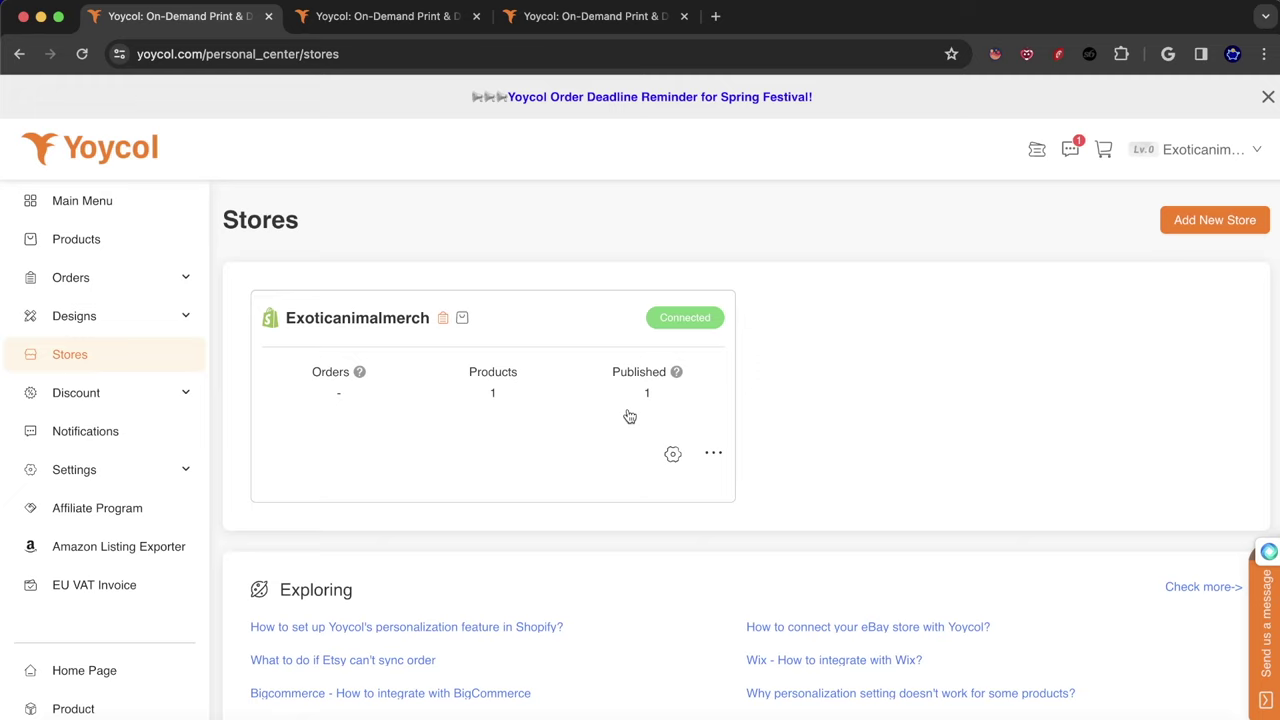
- Expand the Discount menu in the sidebar
{"action": "left_click", "coordinate": [90, 392]}
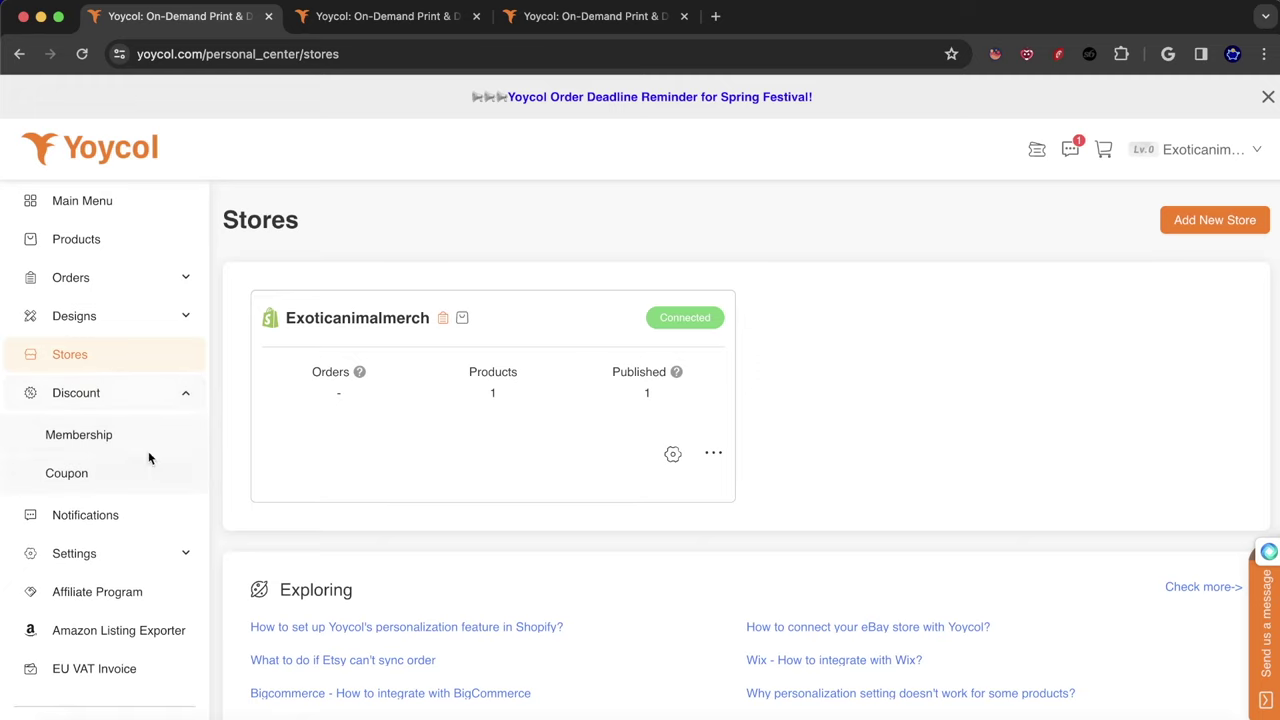
- Browse the Coupon page's unused $5 and $10 coupon cards, then go back to Membership
{"action": "left_click", "coordinate": [60, 442]}
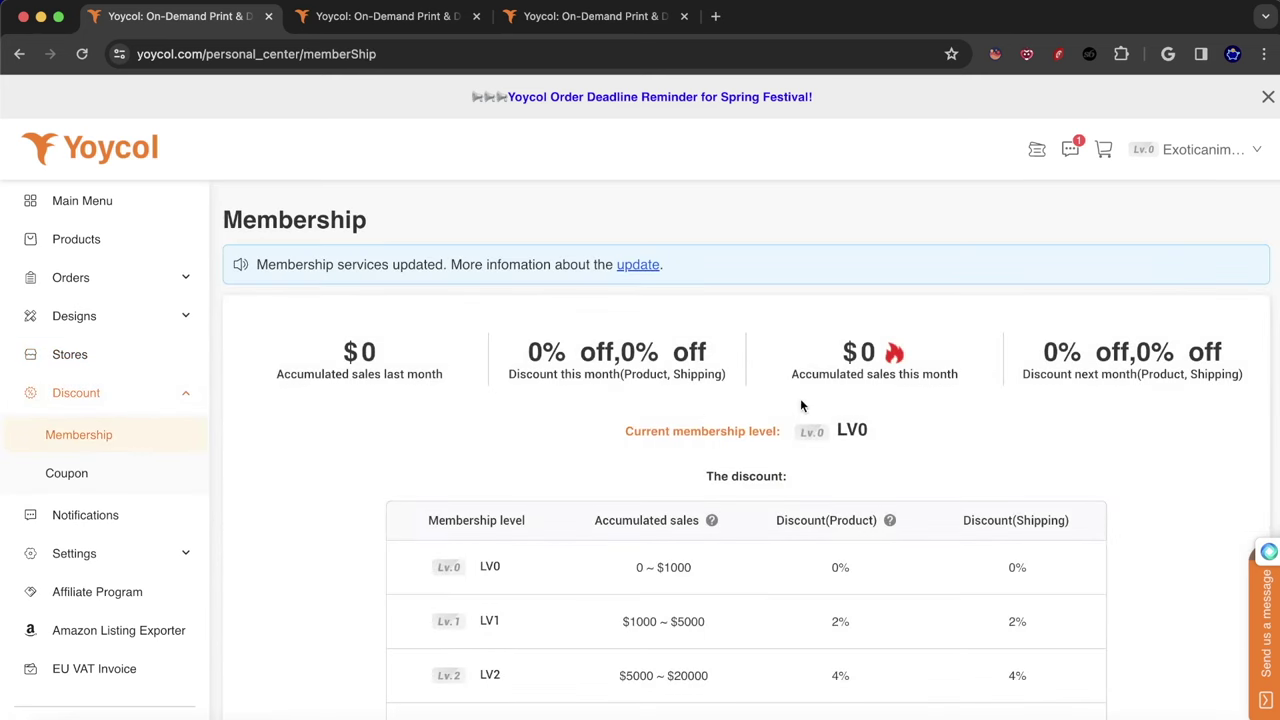
{"action": "left_click", "coordinate": [66, 474]}
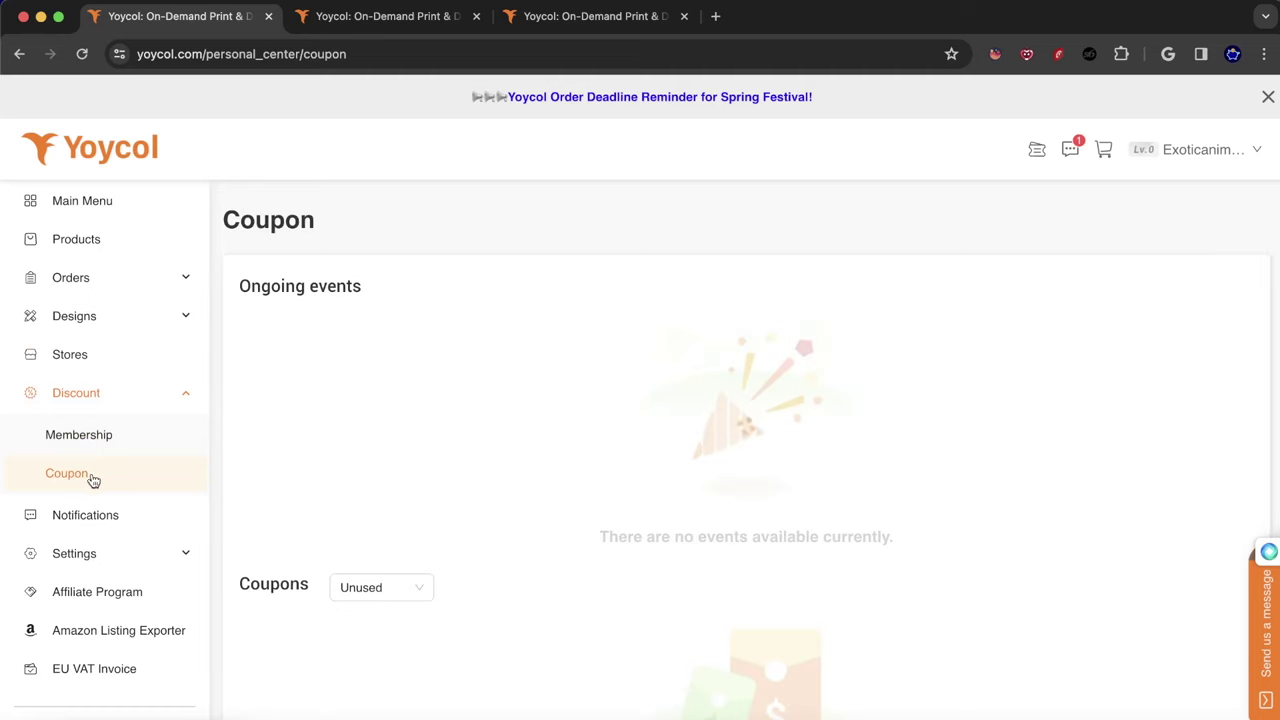
{"action": "scroll", "coordinate": [614, 380], "scroll_direction": "down", "scroll_amount": 5}
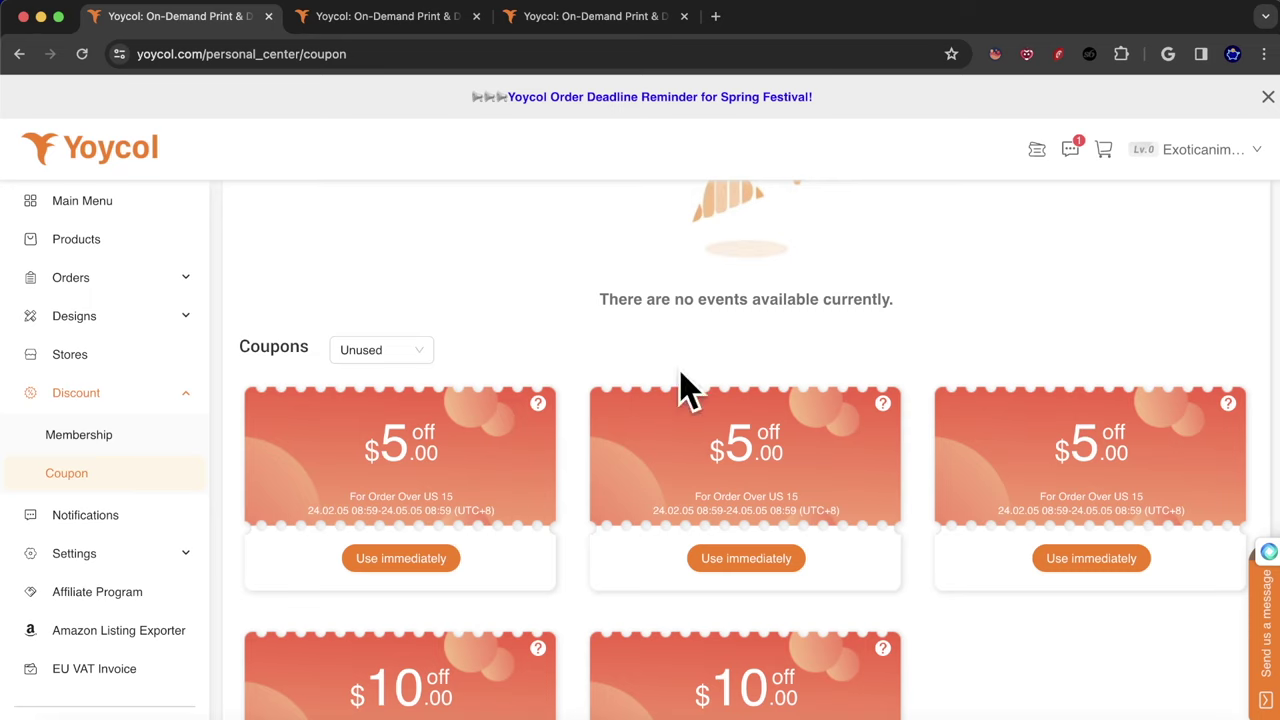
{"action": "scroll", "coordinate": [686, 388], "scroll_direction": "down", "scroll_amount": 3}
{"action": "scroll", "coordinate": [694, 449], "scroll_direction": "up", "scroll_amount": 4}
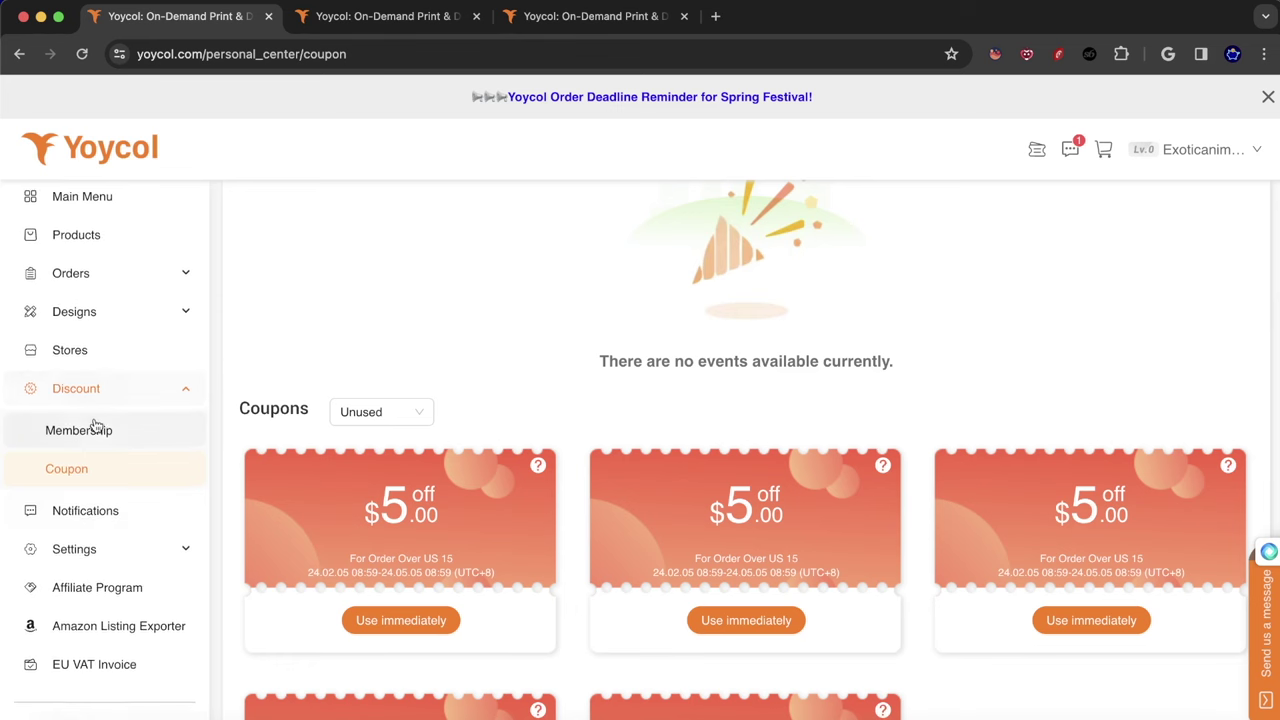
{"action": "left_click", "coordinate": [95, 432]}
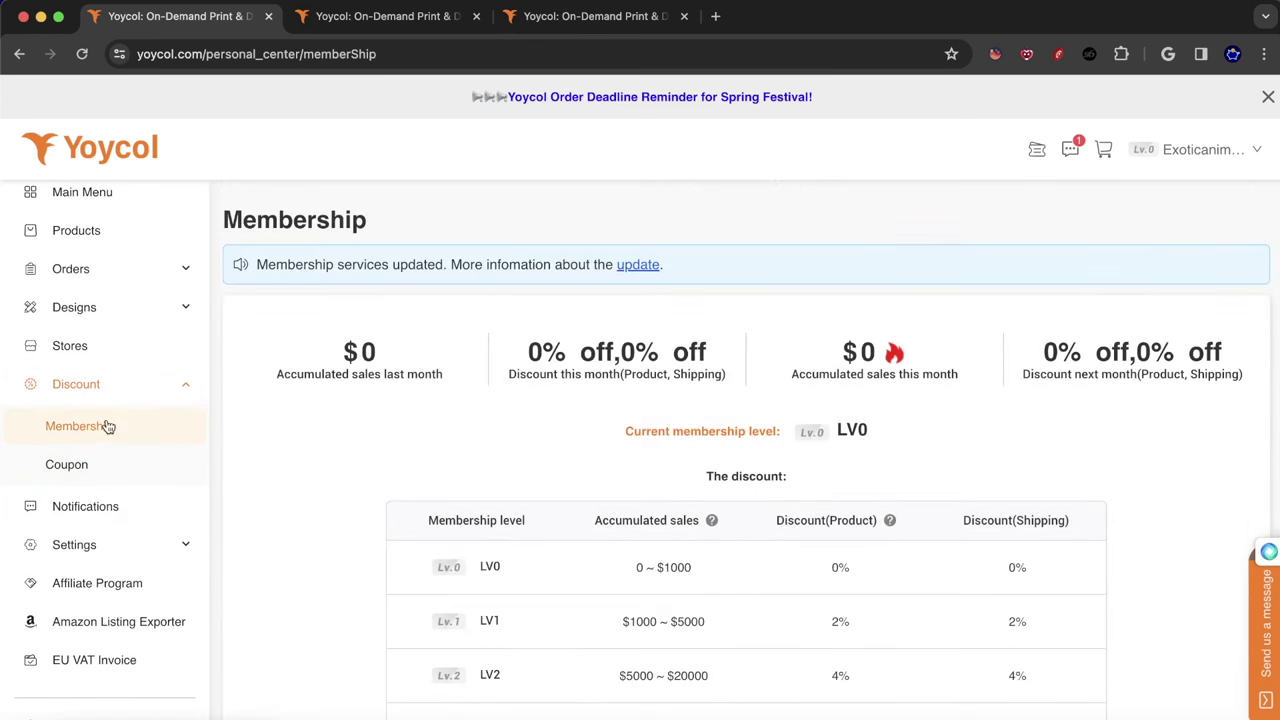
- Scroll the LV0–LV5 discount tier table and highlight the LV5 accumulated sales threshold
{"action": "scroll", "coordinate": [725, 417], "scroll_direction": "down", "scroll_amount": 3}
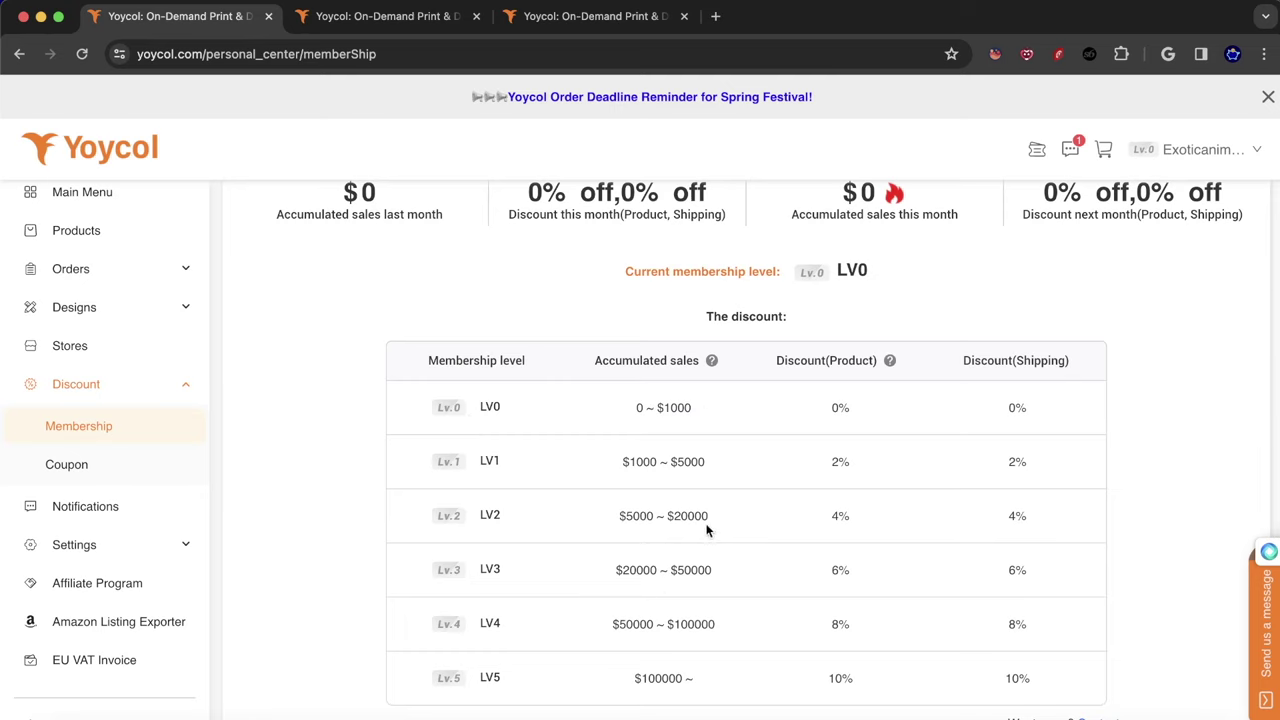
{"action": "scroll", "coordinate": [540, 458], "scroll_direction": "up", "scroll_amount": 1}
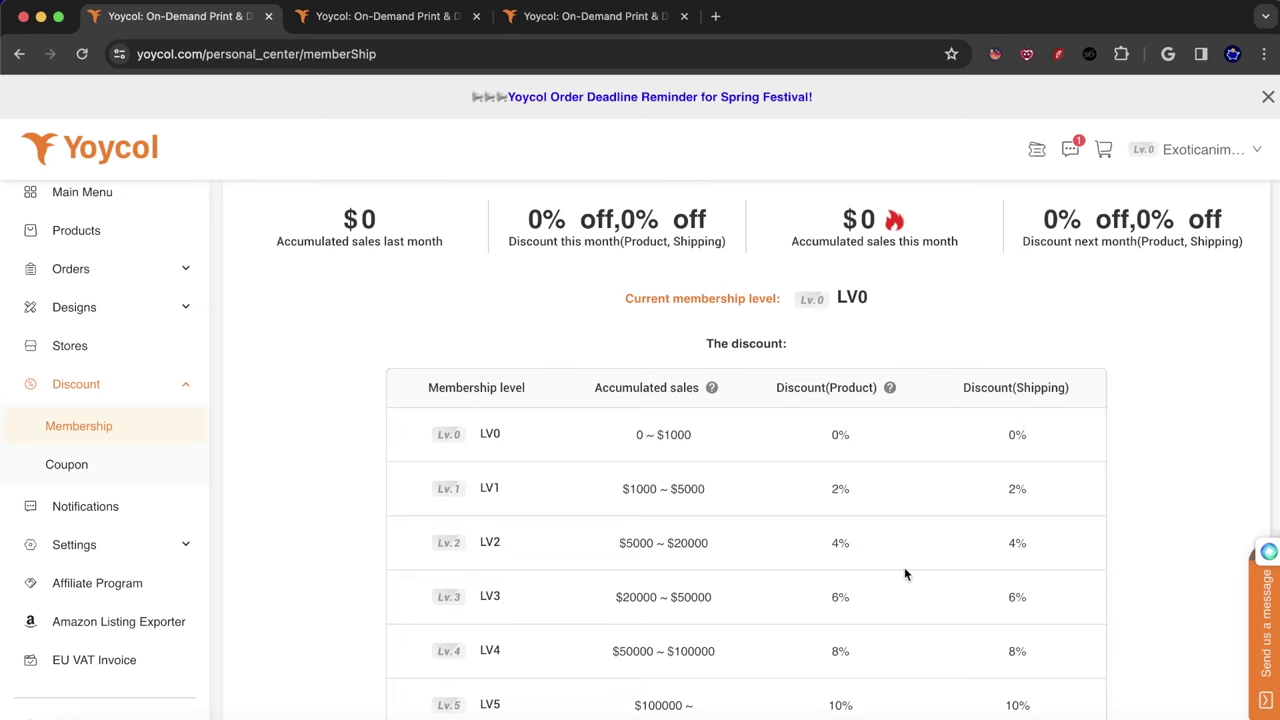
{"action": "scroll", "coordinate": [884, 570], "scroll_direction": "down", "scroll_amount": 2}
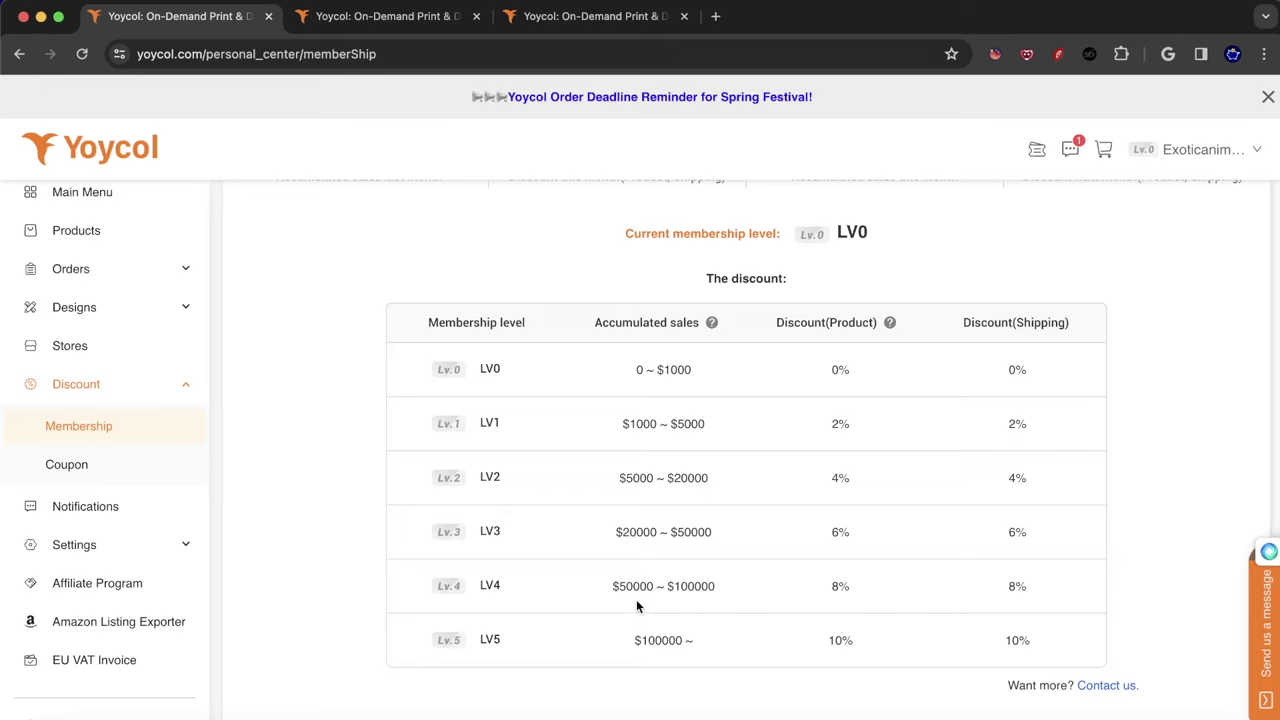
{"action": "left_click_drag", "start_coordinate": [623, 642], "coordinate": [686, 642]}
{"action": "left_click", "coordinate": [71, 515]}
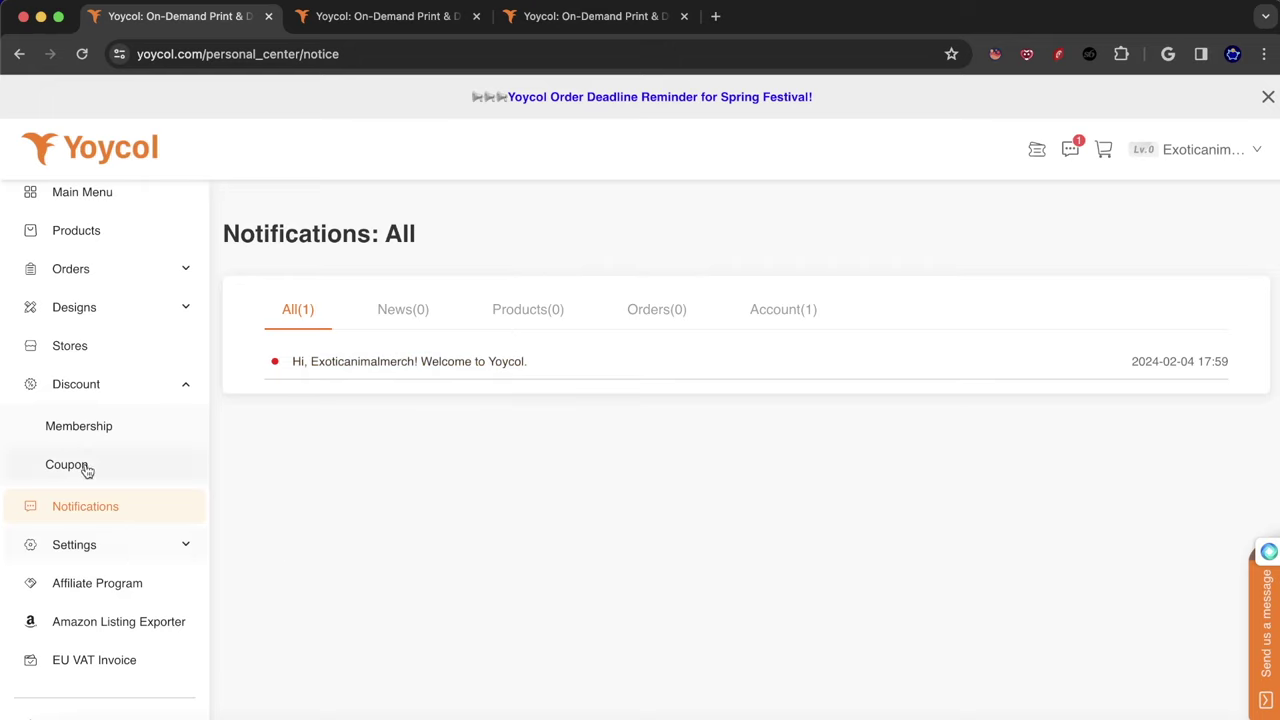
- Expand the sidebar's Settings section and scroll down to its account options
{"action": "left_click", "coordinate": [100, 543]}
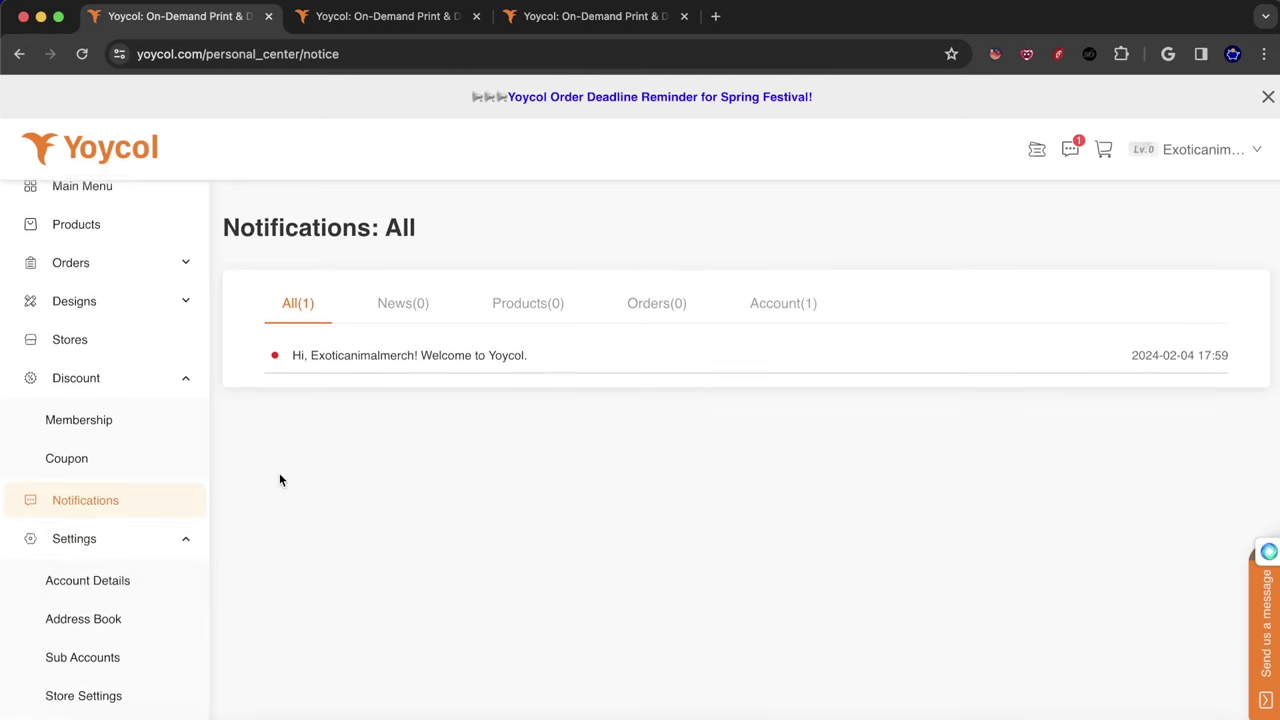
{"action": "scroll", "coordinate": [83, 509], "scroll_direction": "down", "scroll_amount": 4}
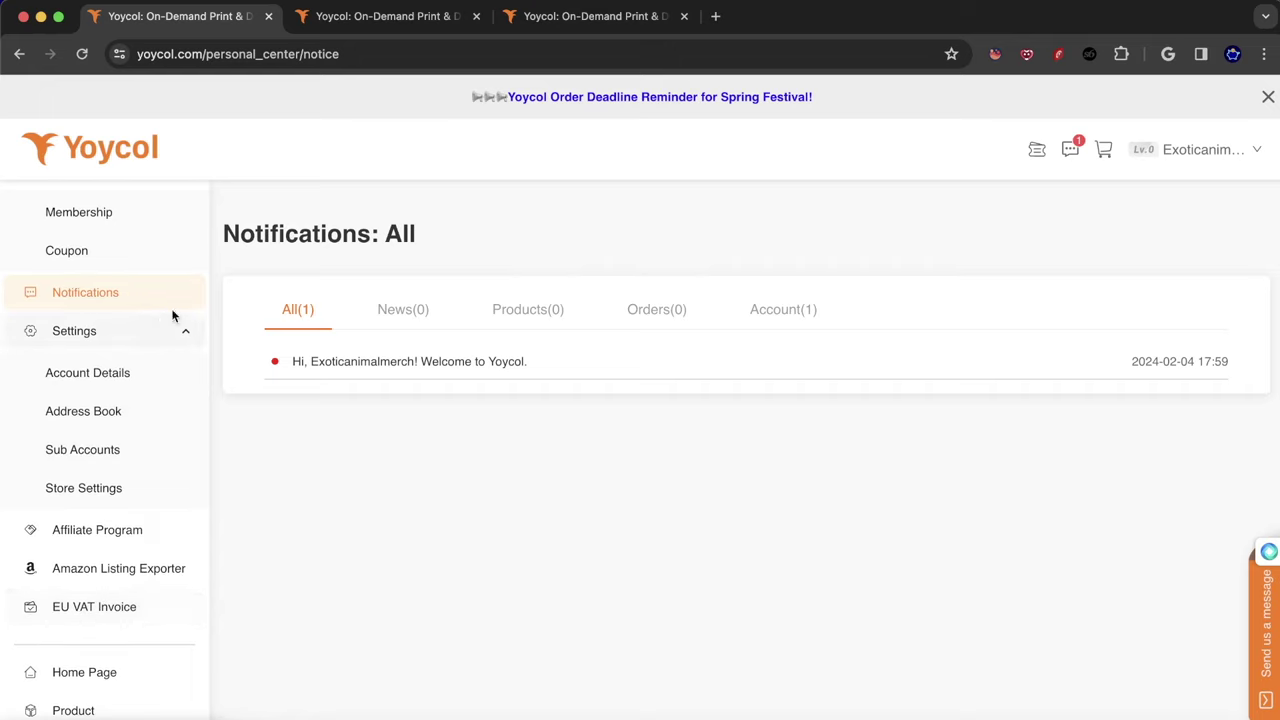
- Look over the EU VAT Invoice page
{"action": "left_click", "coordinate": [88, 620]}
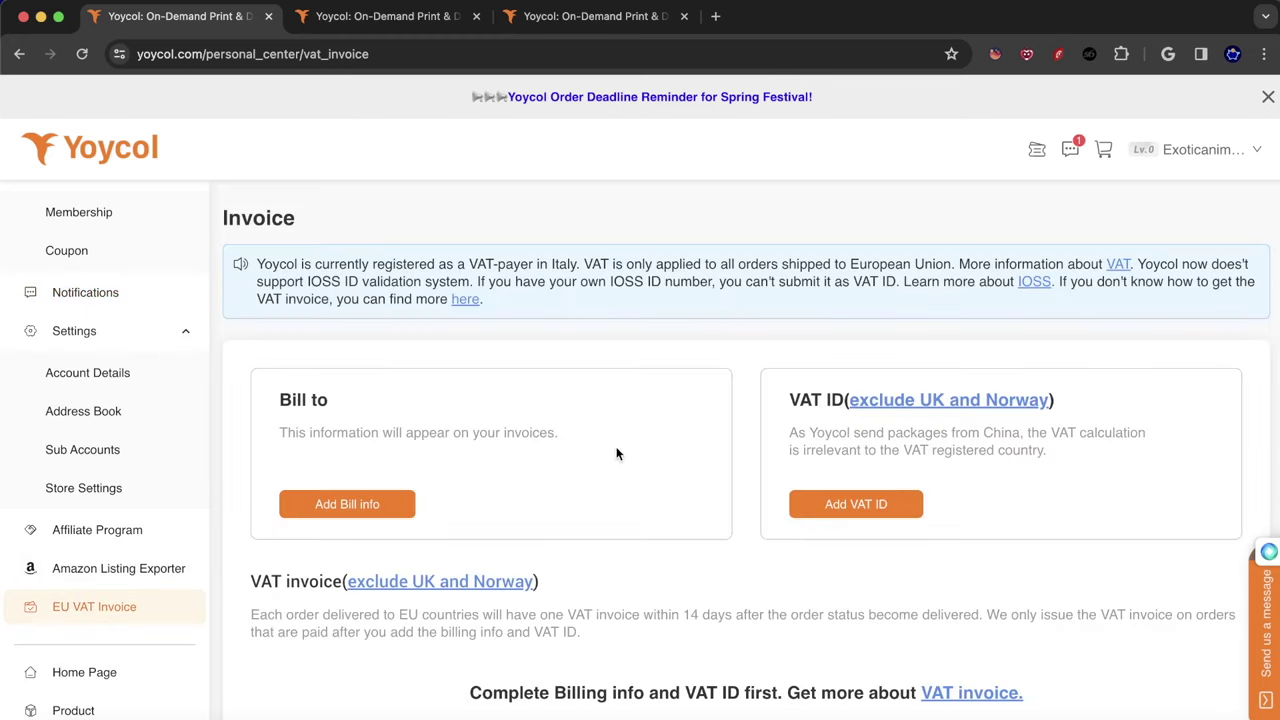
{"action": "scroll", "coordinate": [450, 520], "scroll_direction": "down", "scroll_amount": 1}
{"action": "scroll", "coordinate": [285, 554], "scroll_direction": "up", "scroll_amount": 1}
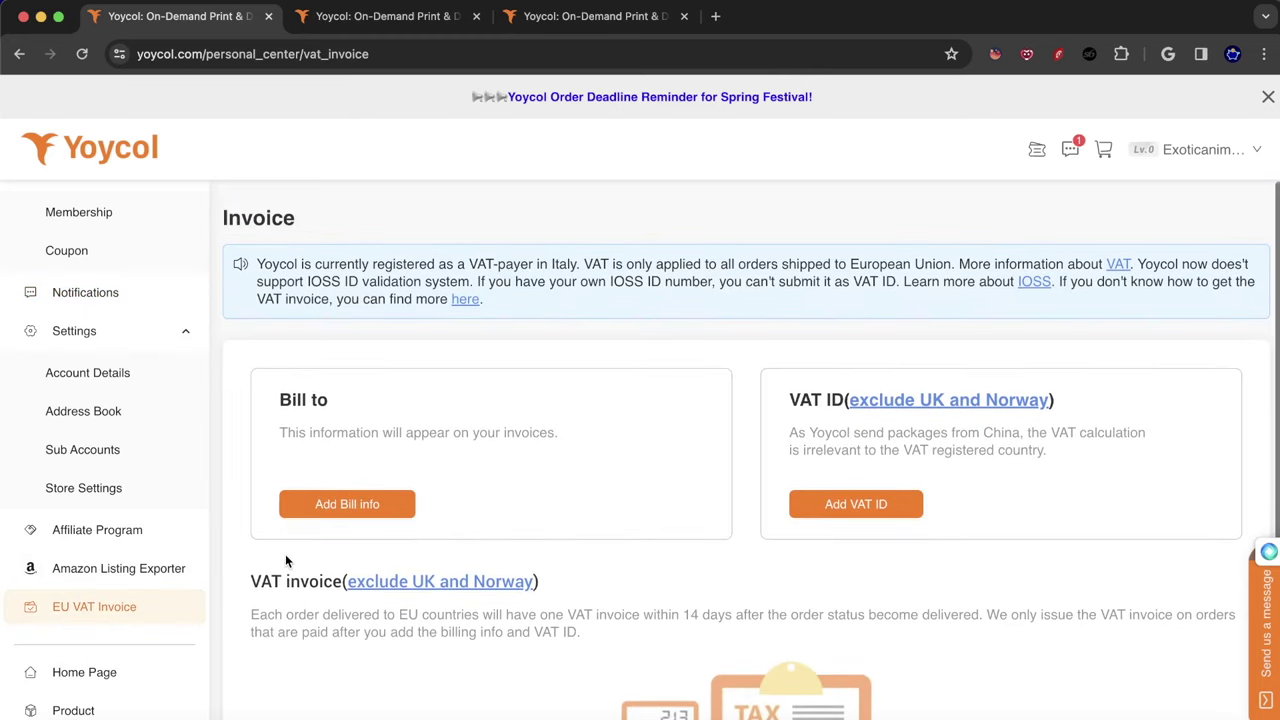
- Scroll through the Affiliate Program page, then return to the Main Menu dashboard
{"action": "left_click", "coordinate": [137, 545]}
{"action": "scroll", "coordinate": [400, 550], "scroll_direction": "down", "scroll_amount": 4}
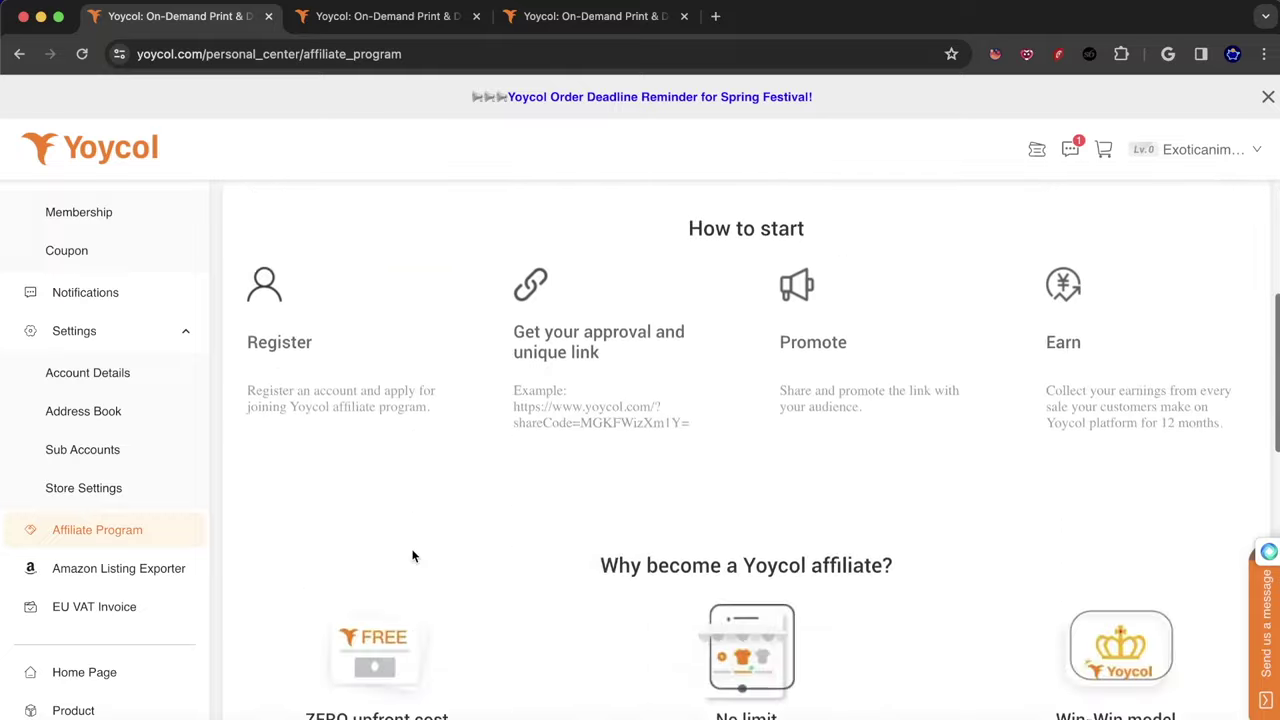
{"action": "scroll", "coordinate": [412, 556], "scroll_direction": "down", "scroll_amount": 5}
{"action": "scroll", "coordinate": [412, 556], "scroll_direction": "up", "scroll_amount": 9}
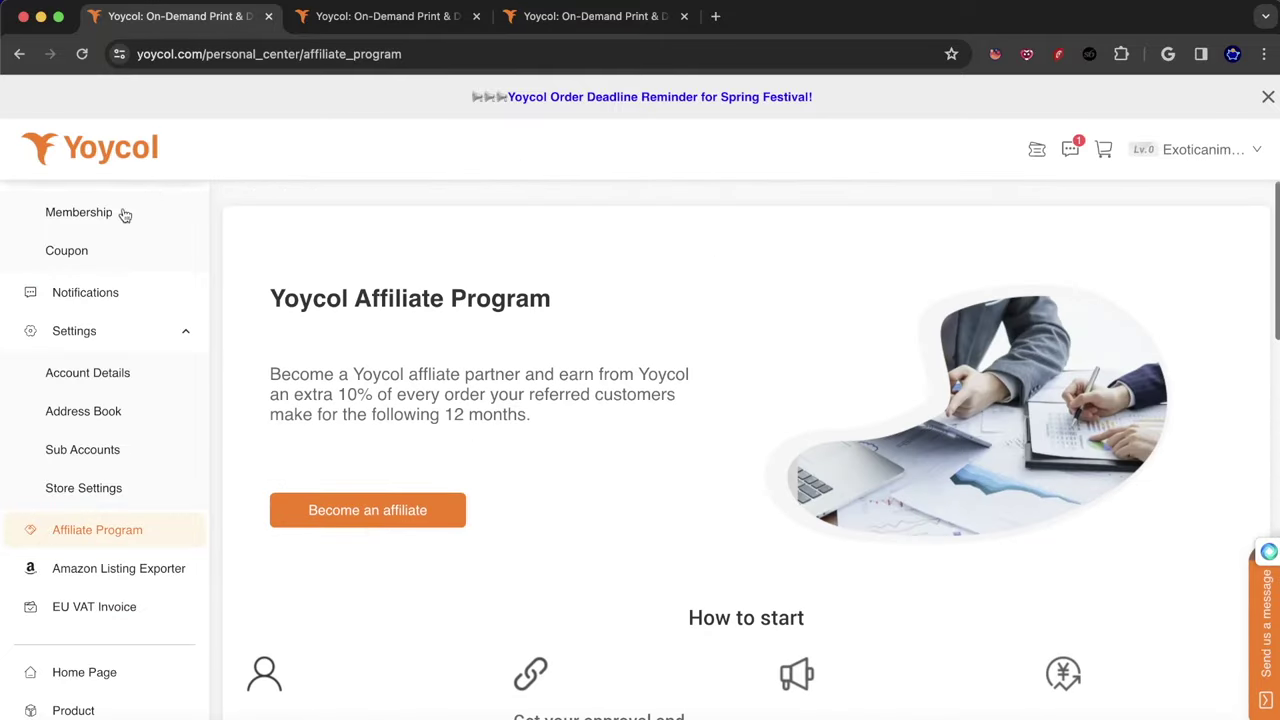
{"action": "scroll", "coordinate": [124, 215], "scroll_direction": "up", "scroll_amount": 3}
{"action": "left_click", "coordinate": [86, 201]}
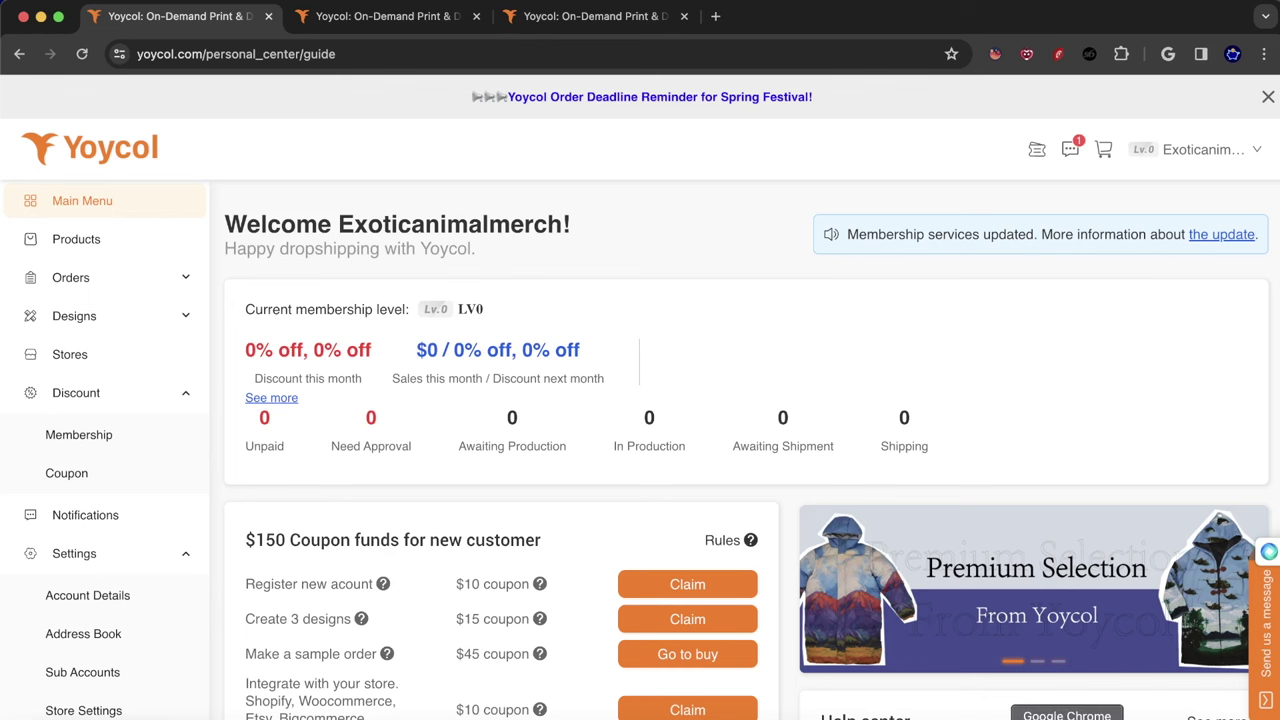
- Bring the OBS recording window to the front from the Dock
{"action": "left_click", "coordinate": [1111, 716]}
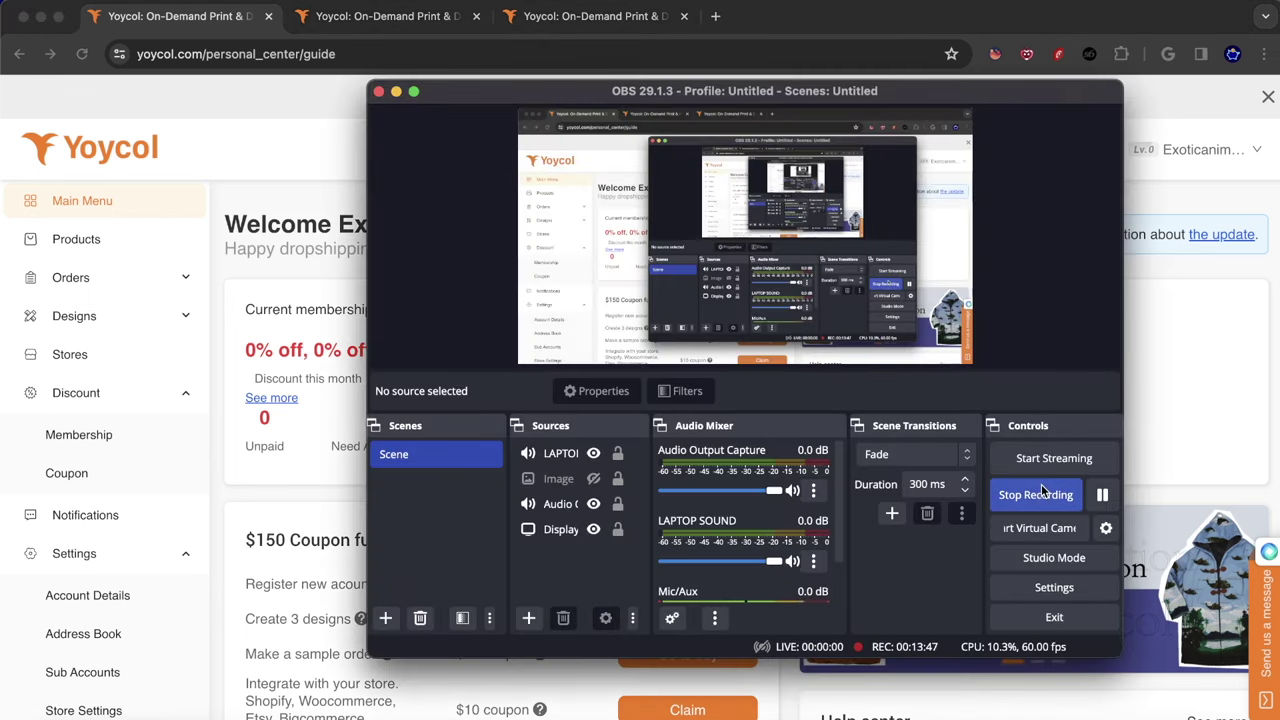